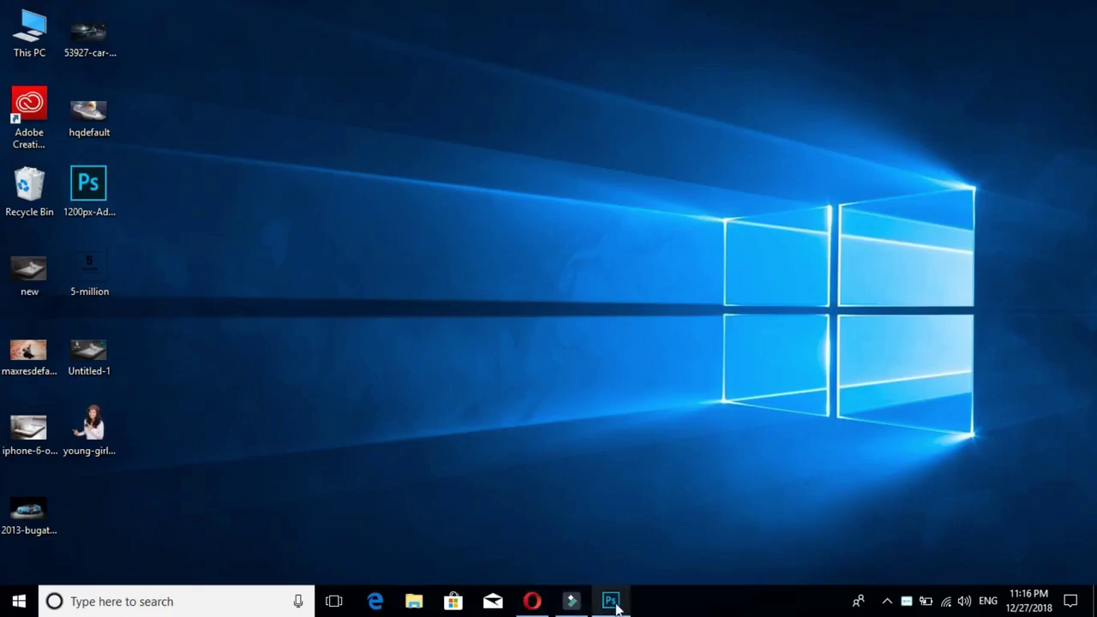
Launch Photoshop and open the New Document dialog with its 1280 × 720 px, 300 ppi preset
left_click(612, 602)
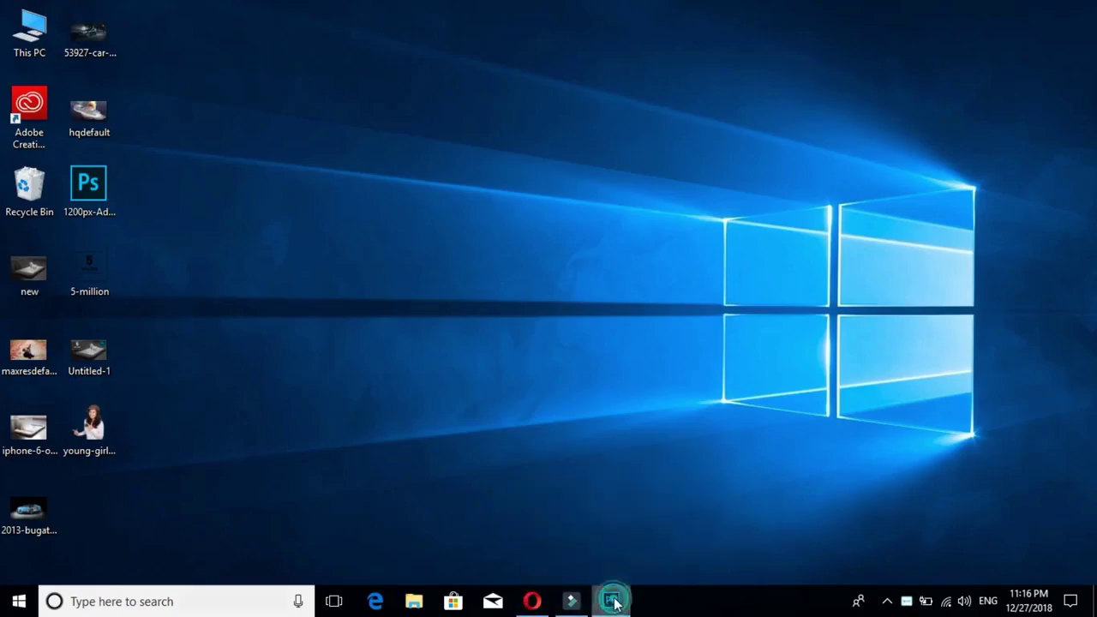
left_click(45, 10)
left_click(44, 13)
left_click(45, 13)
left_click(53, 28)
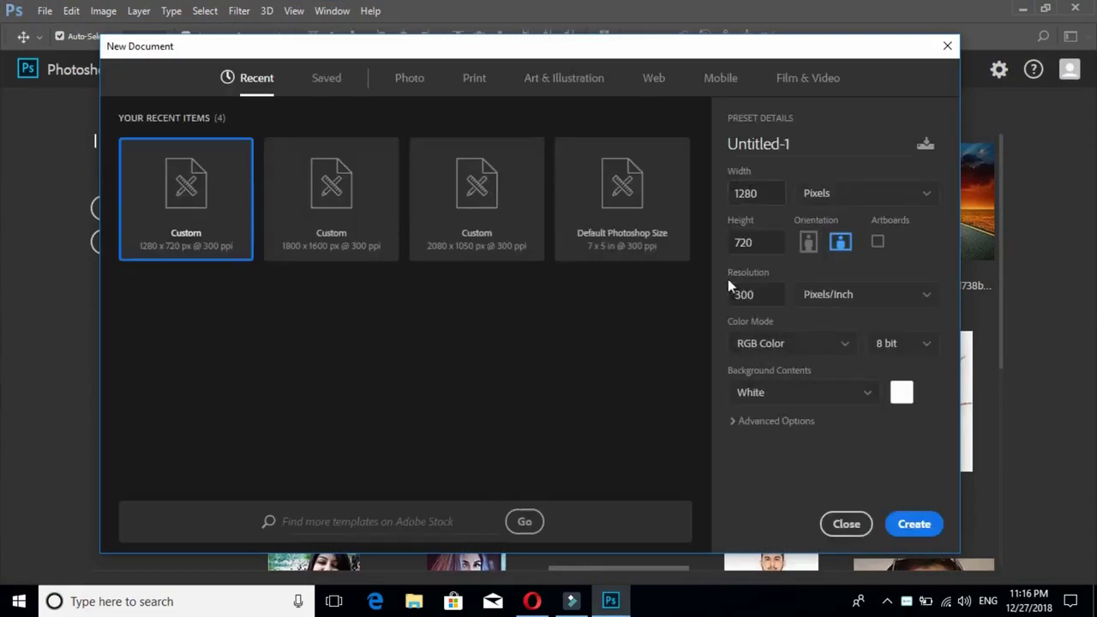
Create the 1280×720 document and draw a black Rectangle 1 shape over the whole canvas
left_click(910, 530)
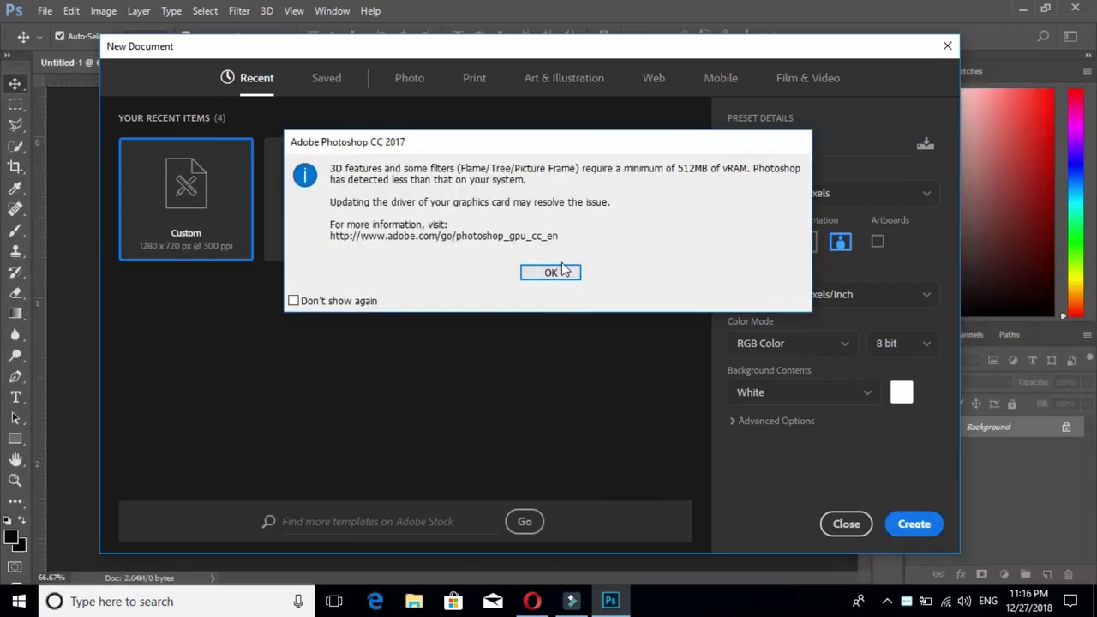
left_click(561, 273)
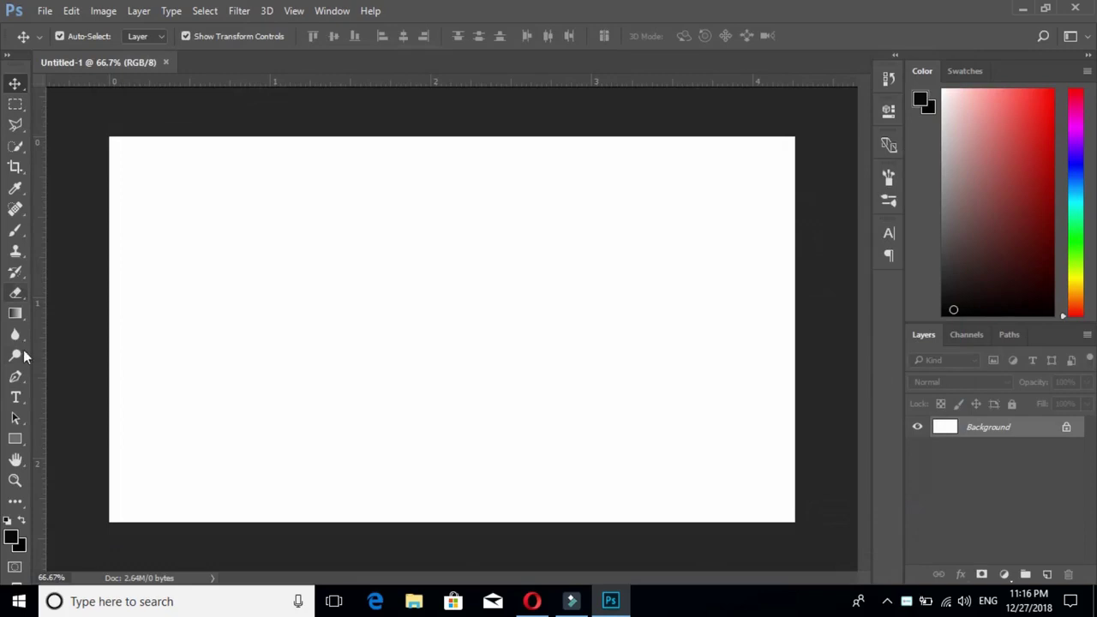
left_click(14, 439)
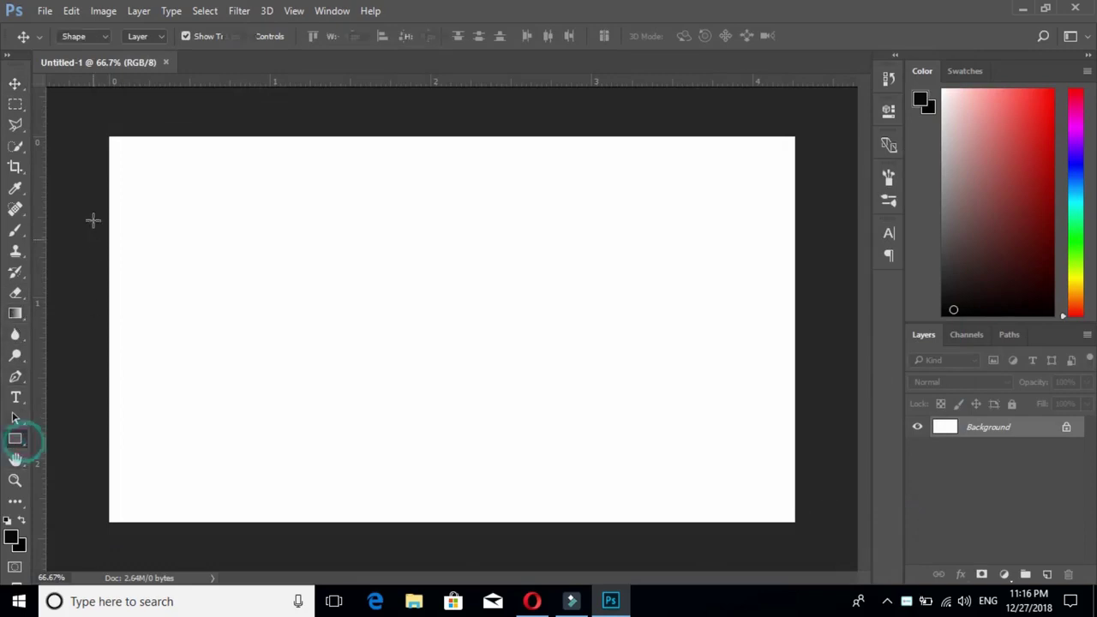
mouse_move(102, 128)
left_mouse_down()
mouse_move(138, 232)
mouse_move(814, 538)
left_mouse_up()
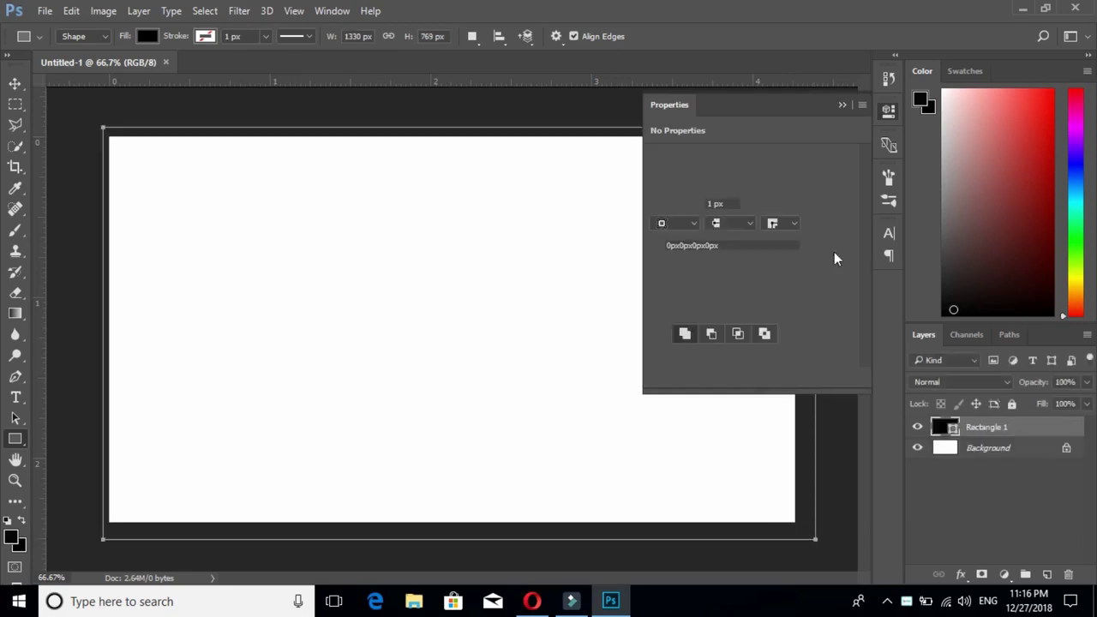
left_click(843, 102)
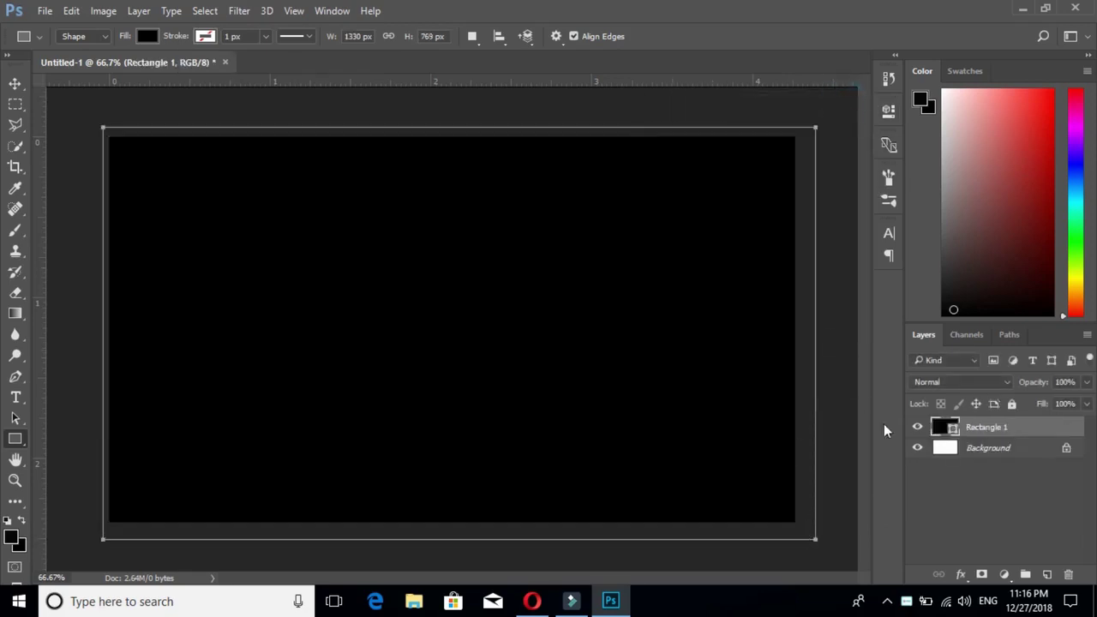
Give Rectangle 1 a Color Overlay effect in light blue #7ebefa
left_click(962, 574)
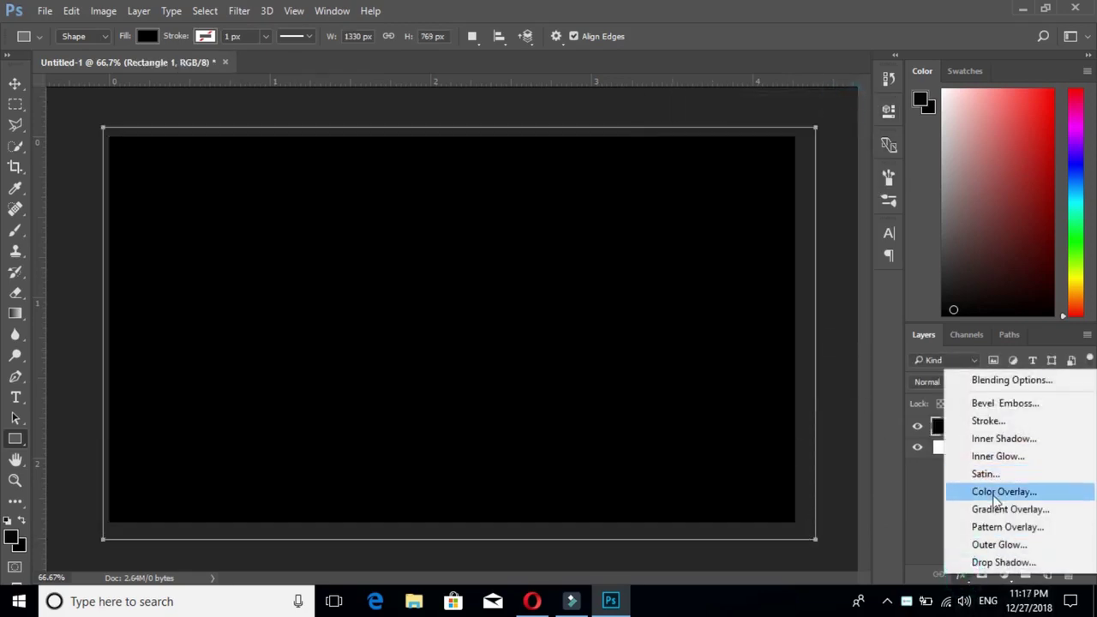
left_click(982, 490)
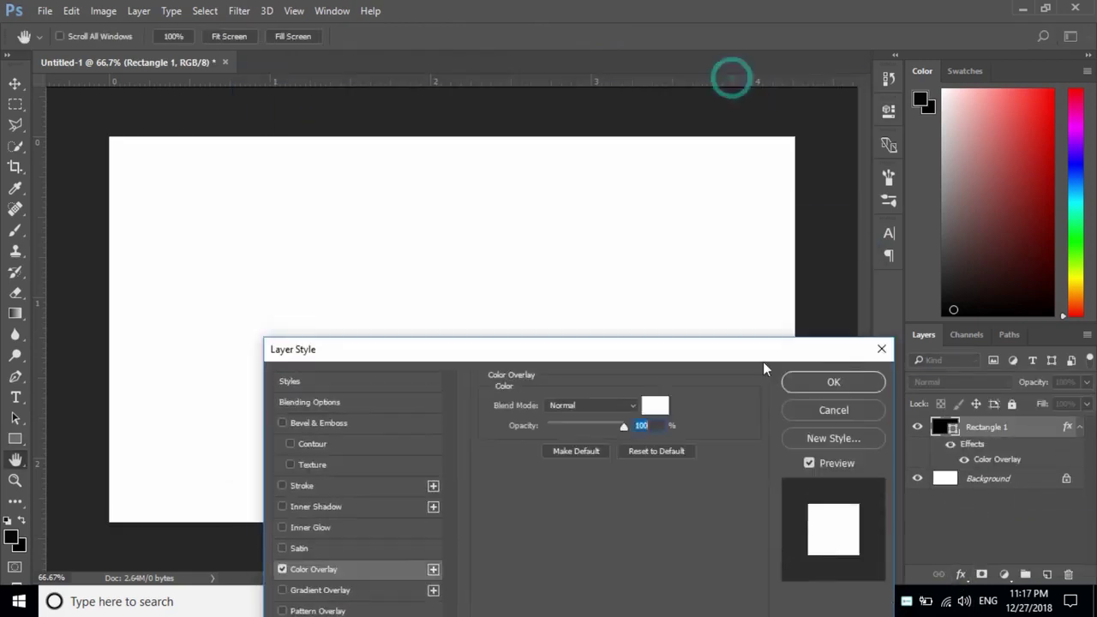
left_click_drag(732, 82, 765, 366)
left_click(657, 415)
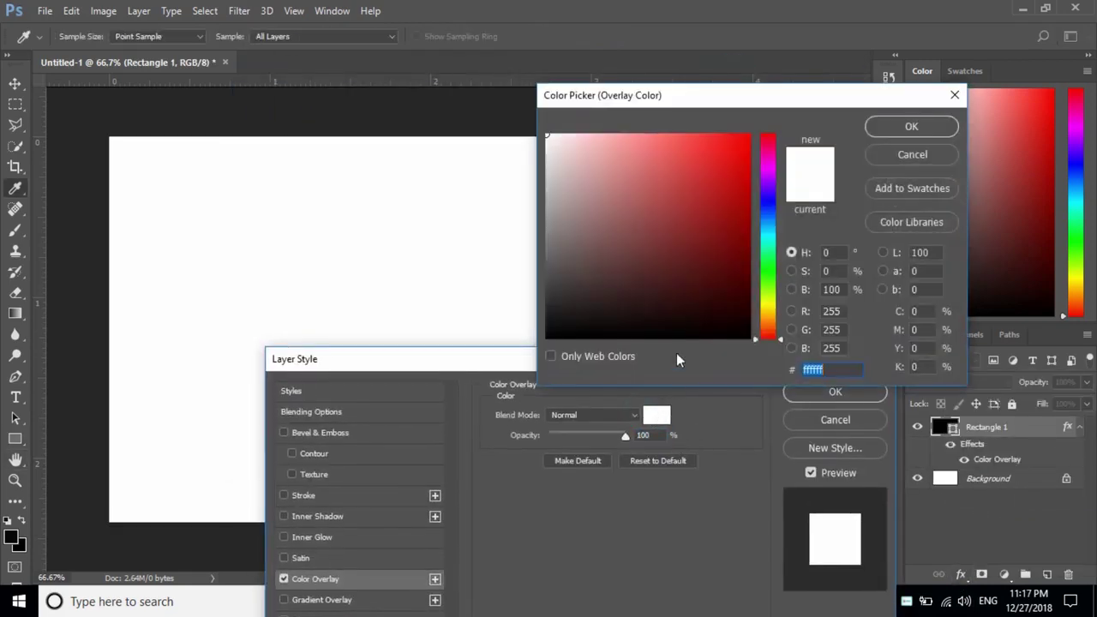
left_click(769, 286)
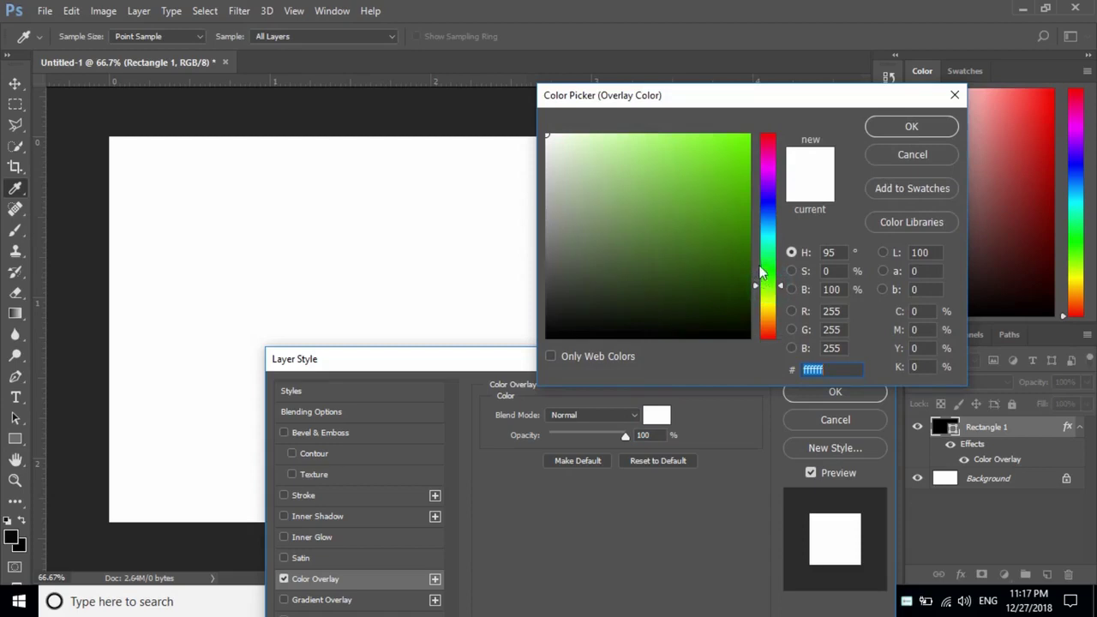
mouse_move(606, 256)
left_mouse_down()
mouse_move(677, 143)
mouse_move(647, 137)
left_mouse_up()
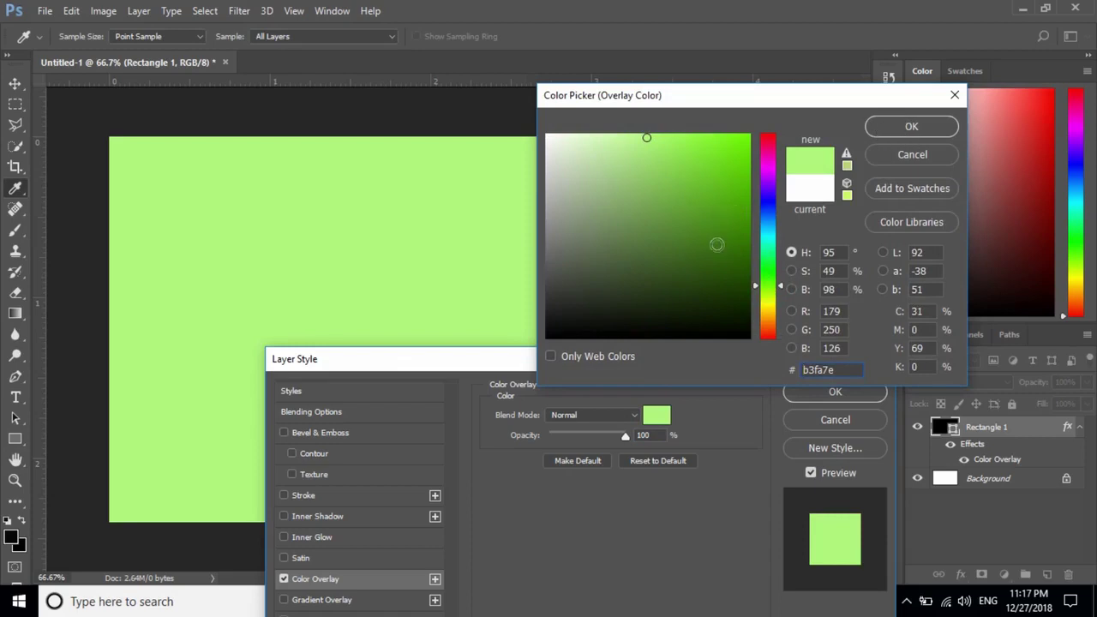
left_click(770, 222)
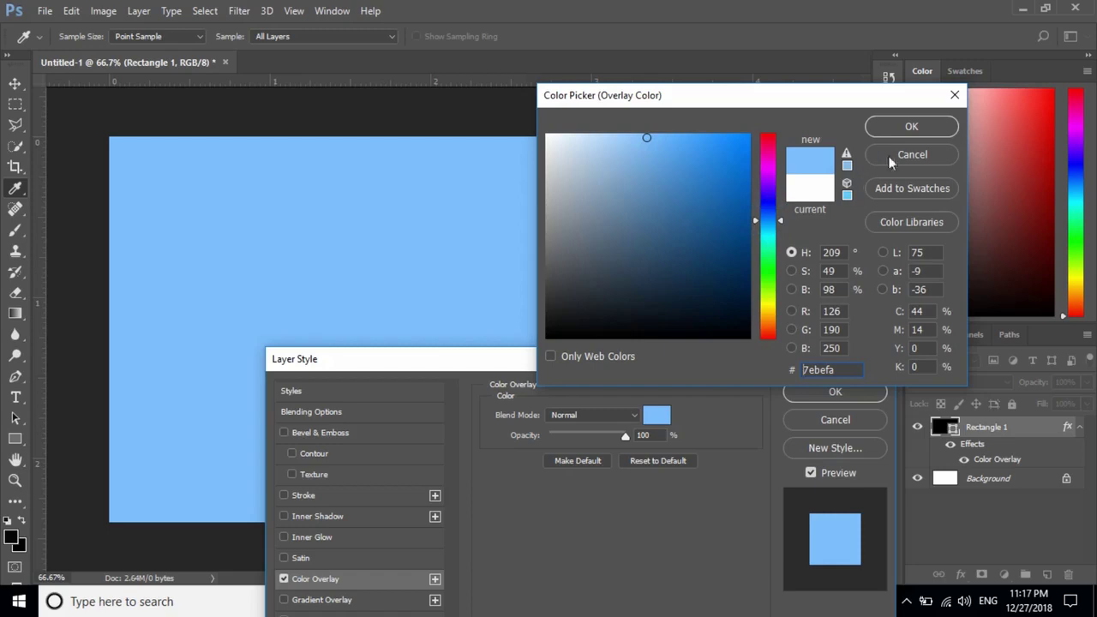
left_click(912, 127)
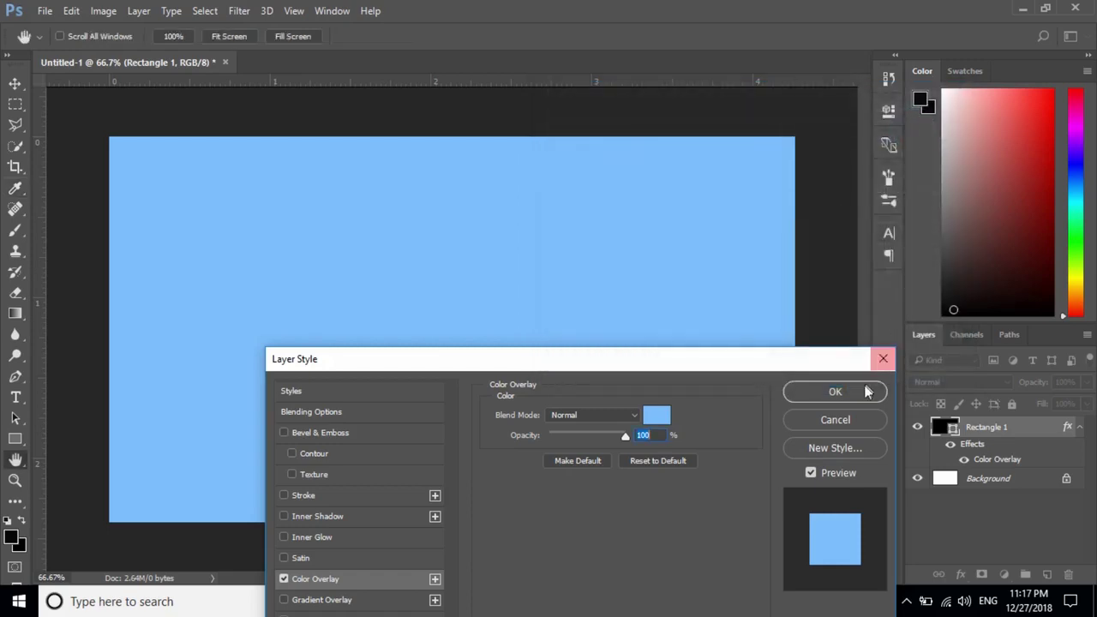
left_click(855, 391)
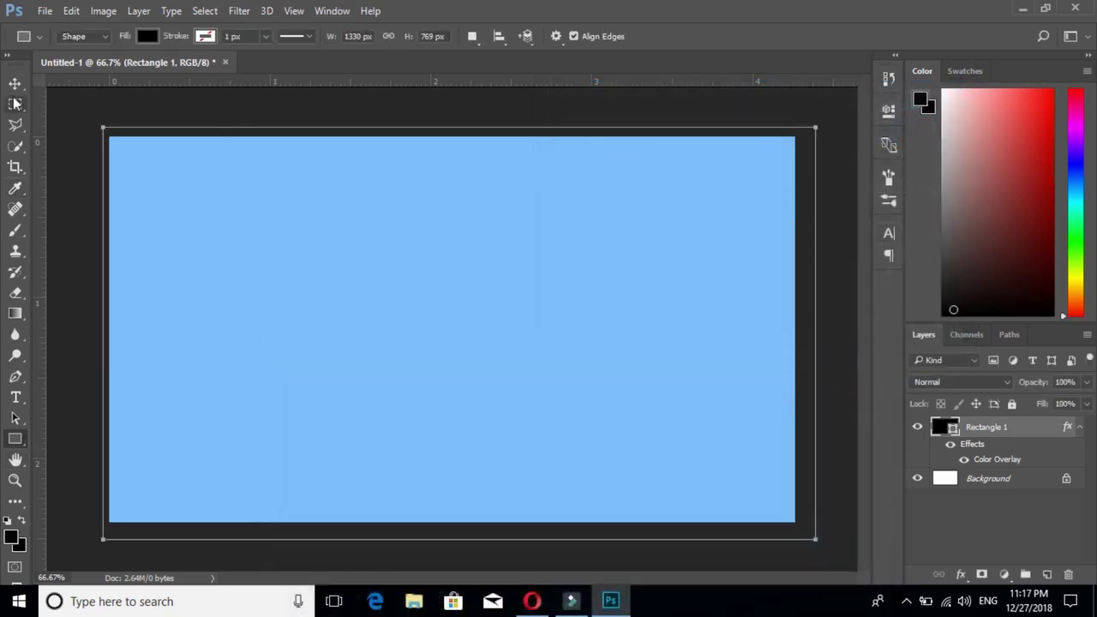
left_click(14, 83)
Drag young-girl-png-picture-1572 from the desktop onto the canvas and place it
left_click(842, 263)
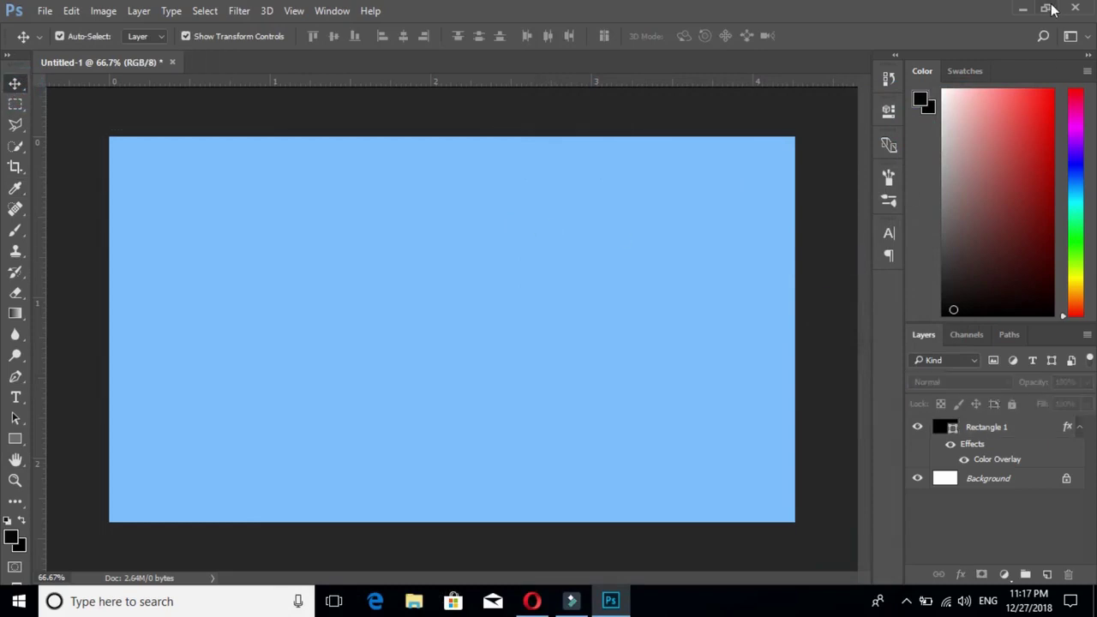
left_click(1045, 8)
left_click_drag(482, 37, 597, 20)
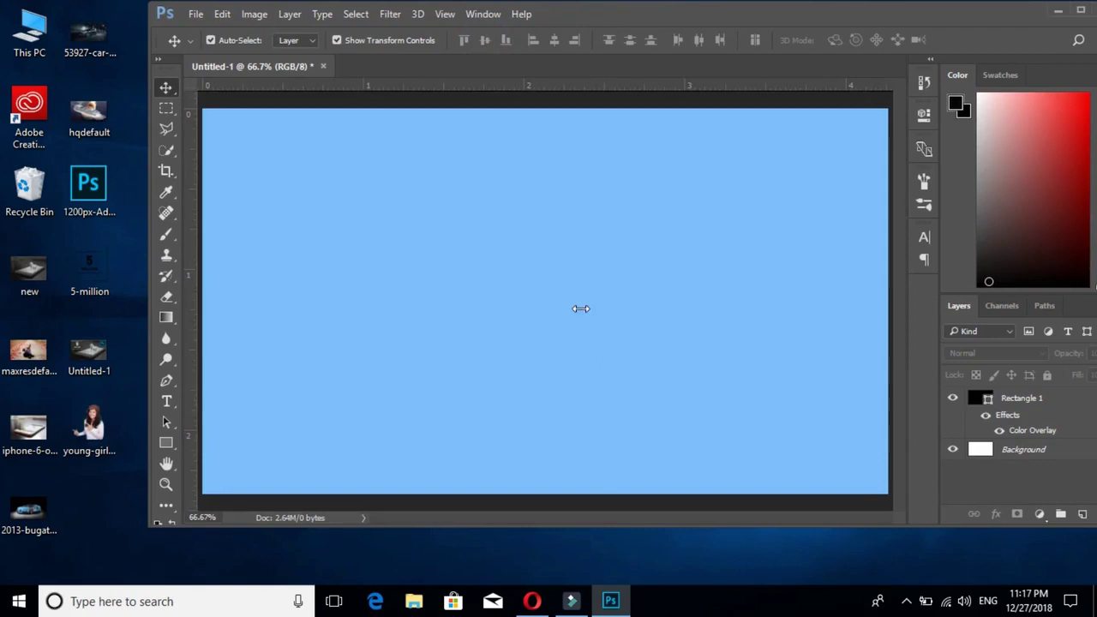
double_click(1015, 16)
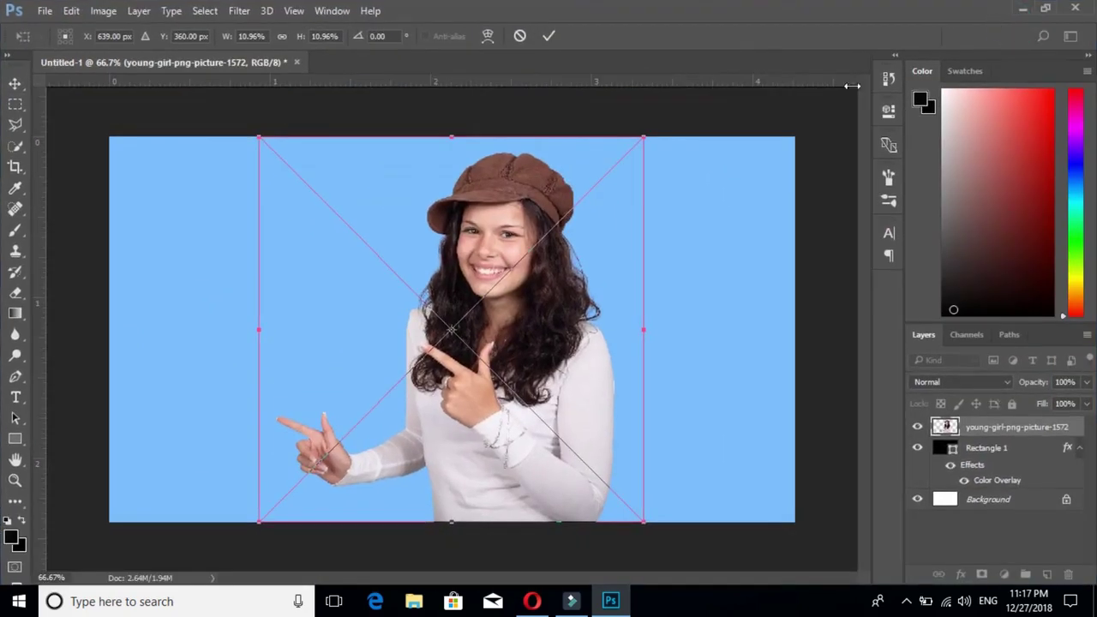
left_click(15, 83)
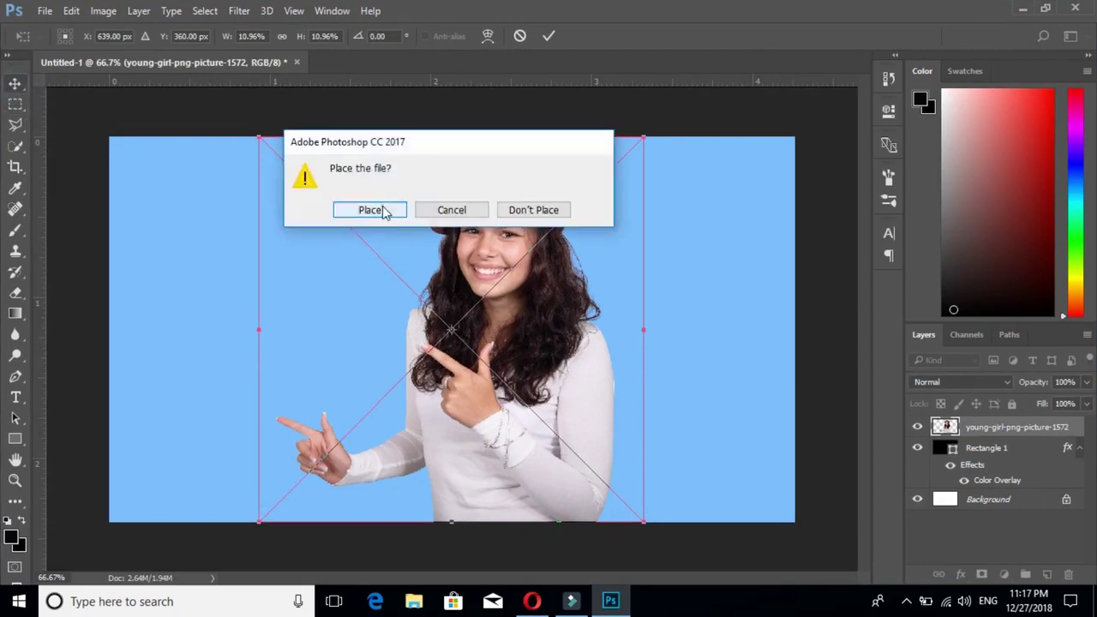
left_click(386, 210)
Scroll around the placed girl photo and deselect its layer
scroll(529, 328, "up", 1)
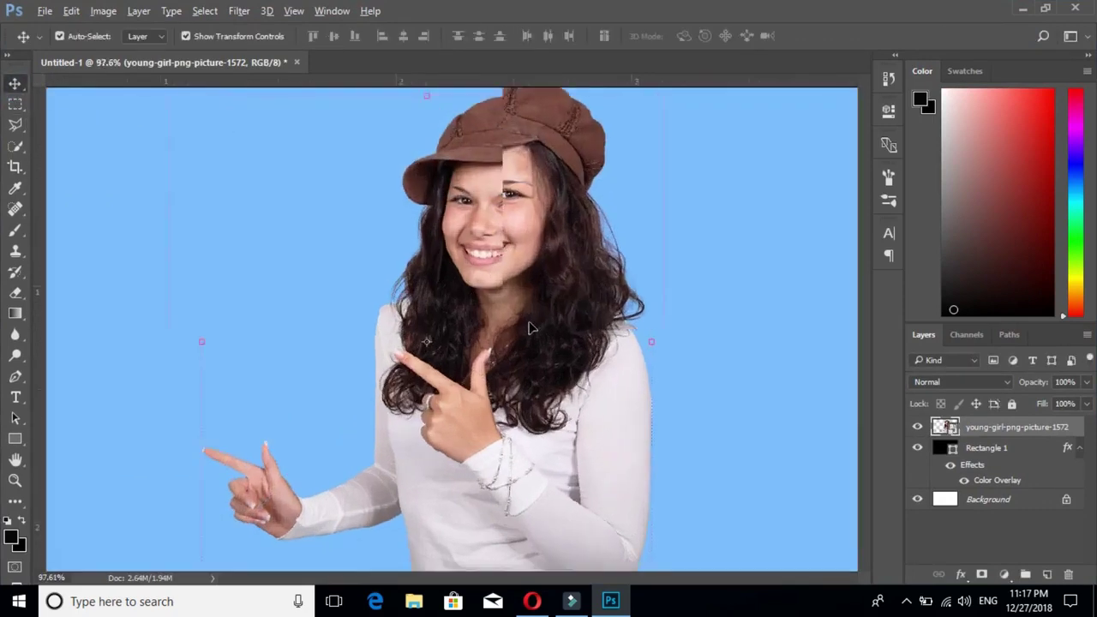
scroll(529, 329, "up", 1)
scroll(529, 329, "up", 1)
scroll(529, 328, "down", 1)
scroll(528, 328, "down", 1)
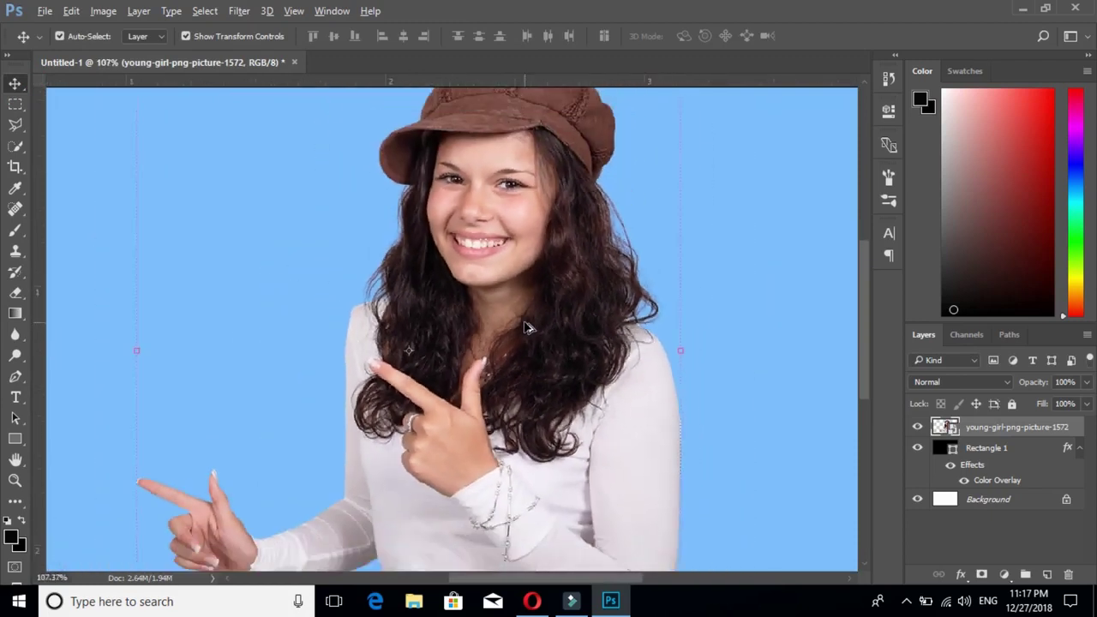
scroll(529, 328, "down", 1)
scroll(529, 328, "down", 1)
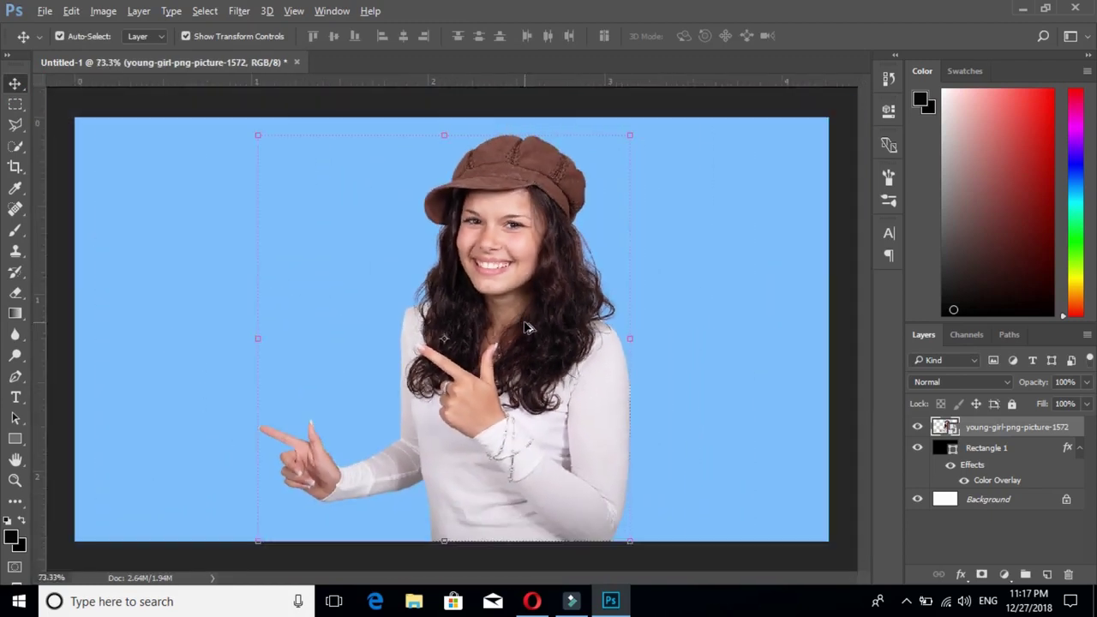
left_click(60, 336)
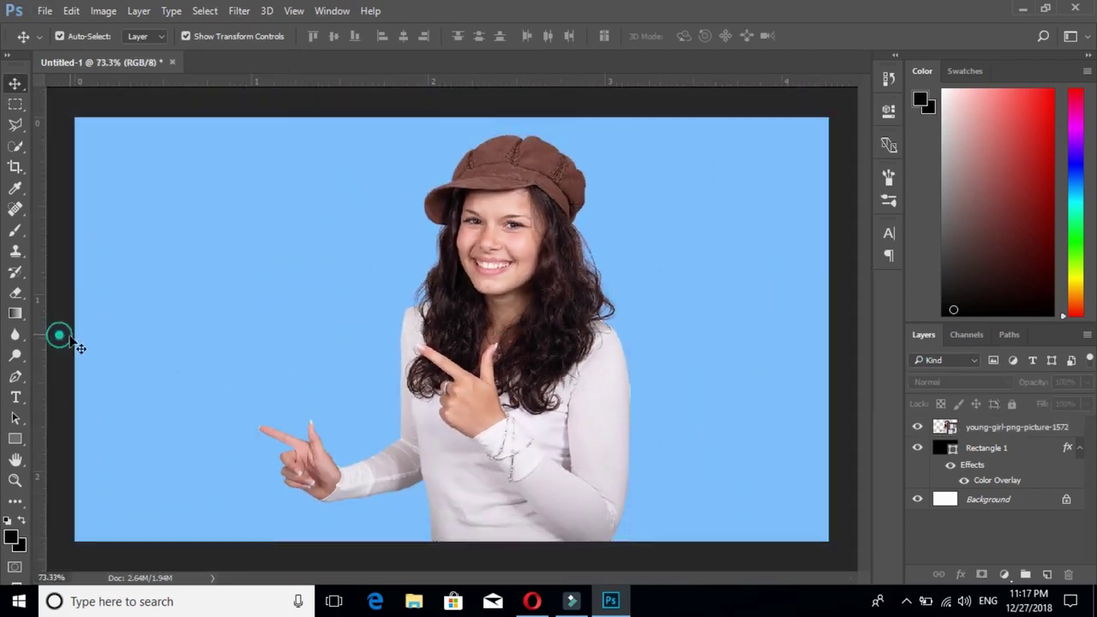
Take a soft round brush, rasterize the girl photo layer, and undo a grey test stroke
left_click(16, 230)
left_click(103, 231)
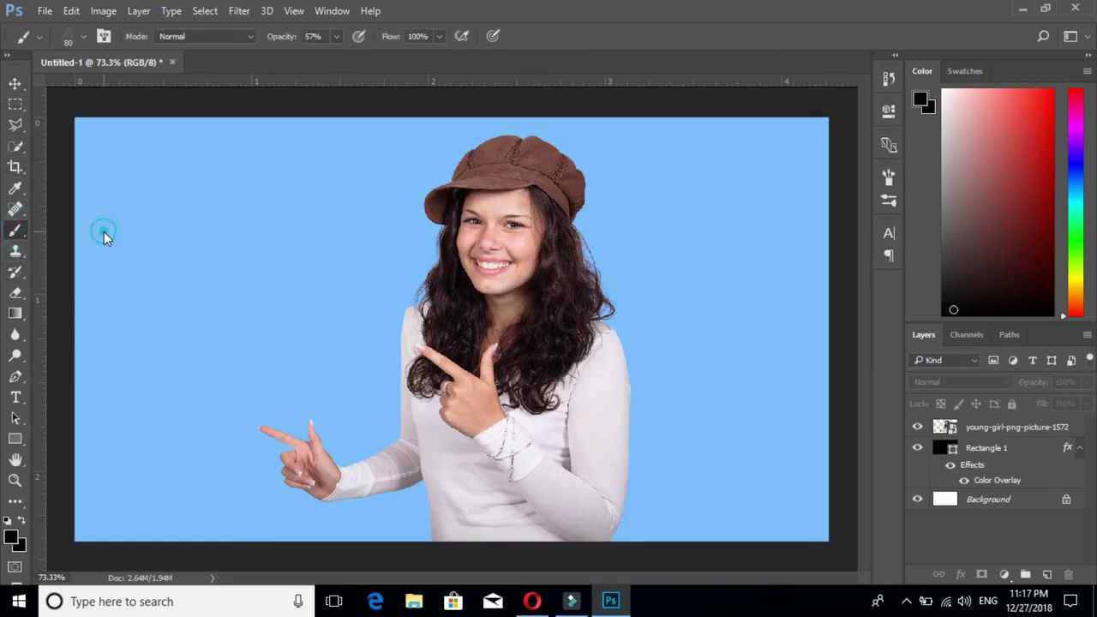
left_click(969, 427)
left_click(528, 428)
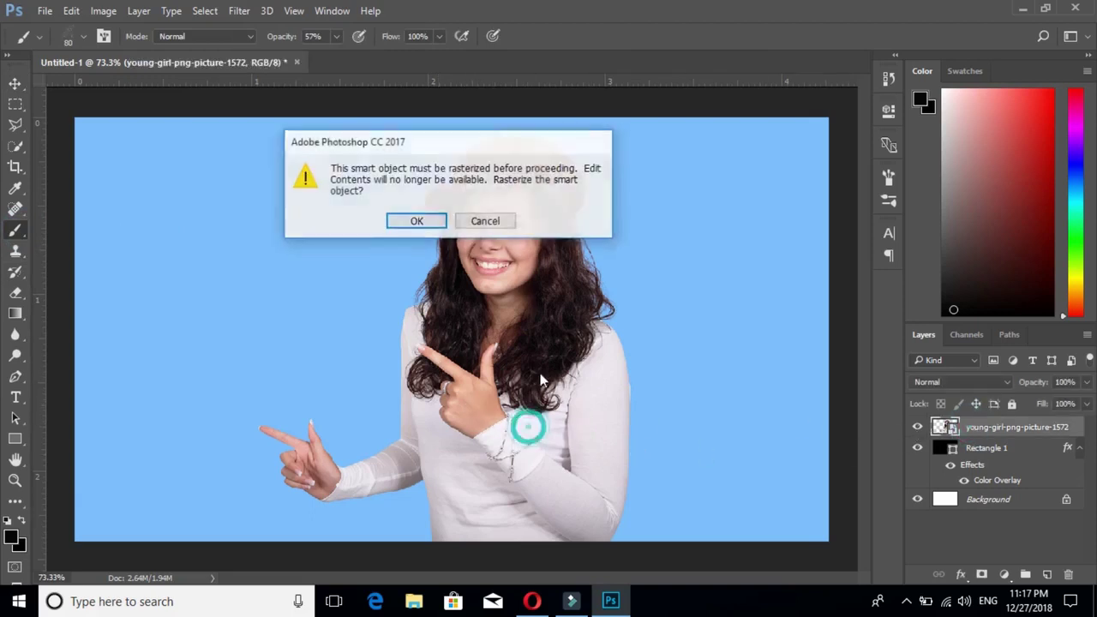
left_click(435, 223)
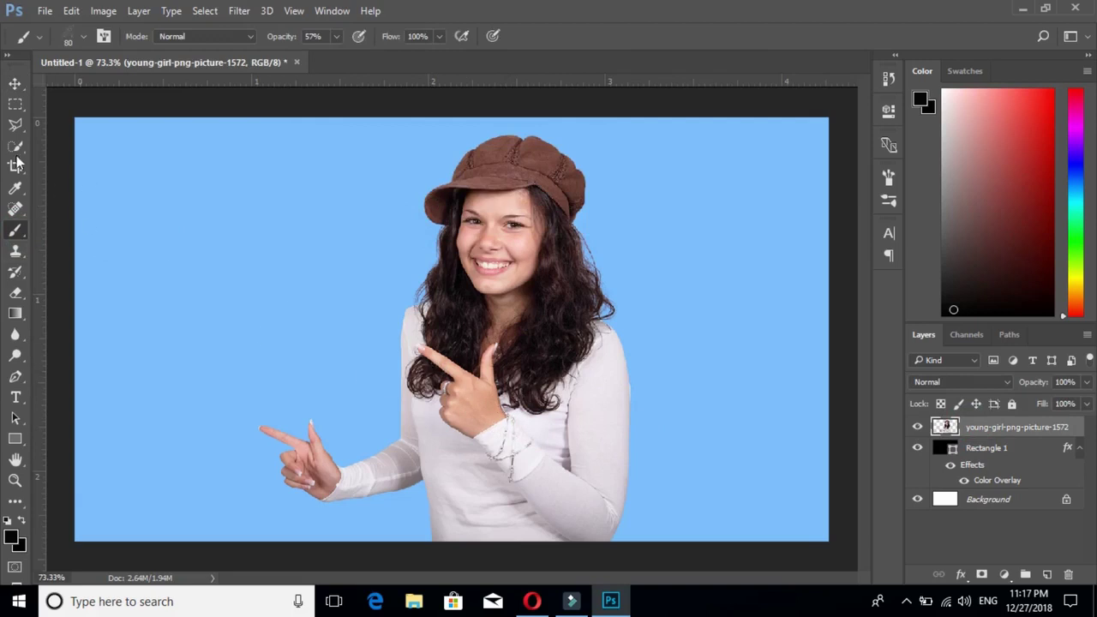
left_click(83, 36)
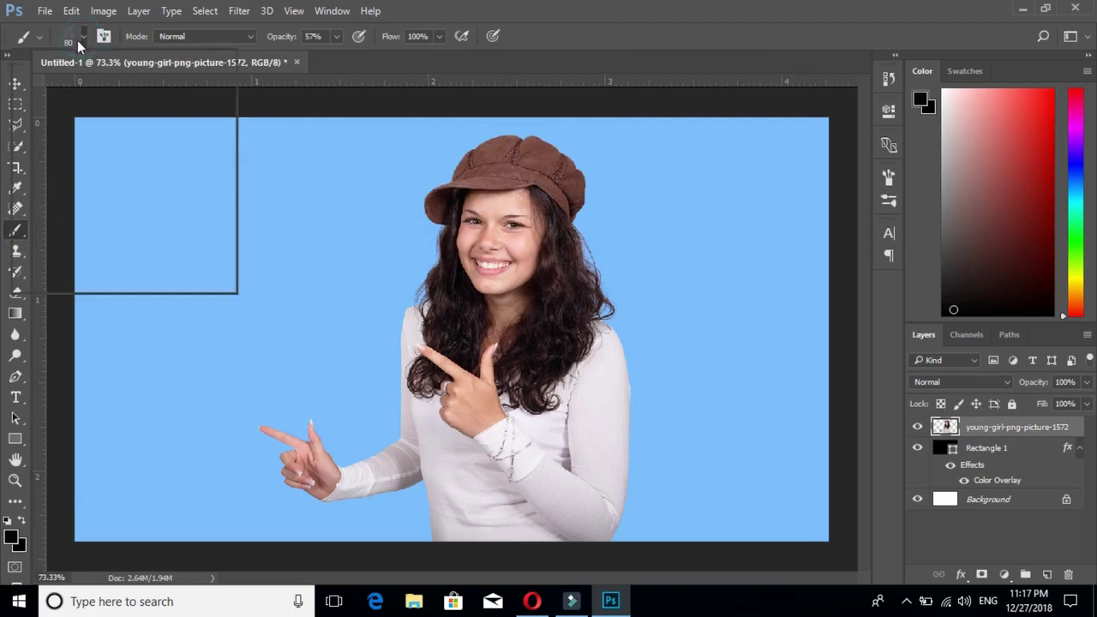
left_click(110, 158)
mouse_move(433, 467)
left_mouse_down()
mouse_move(497, 463)
mouse_move(525, 482)
left_mouse_up()
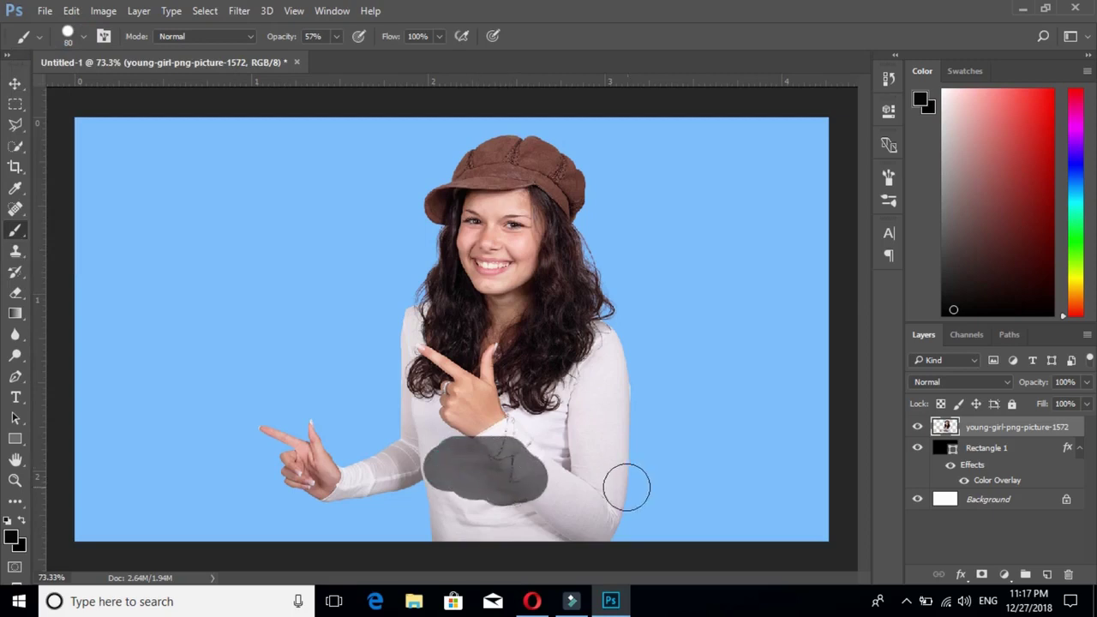
key("ctrl+z")
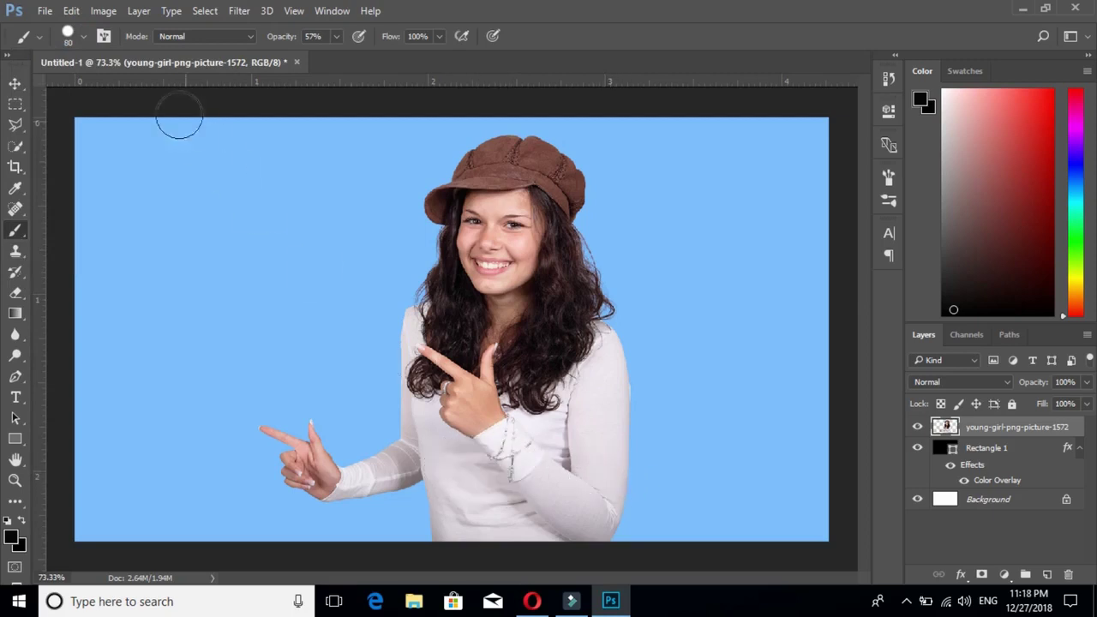
Set the foreground colour to ff0000, then undo a red test stroke on her arm
left_click(11, 536)
type("ff0000")
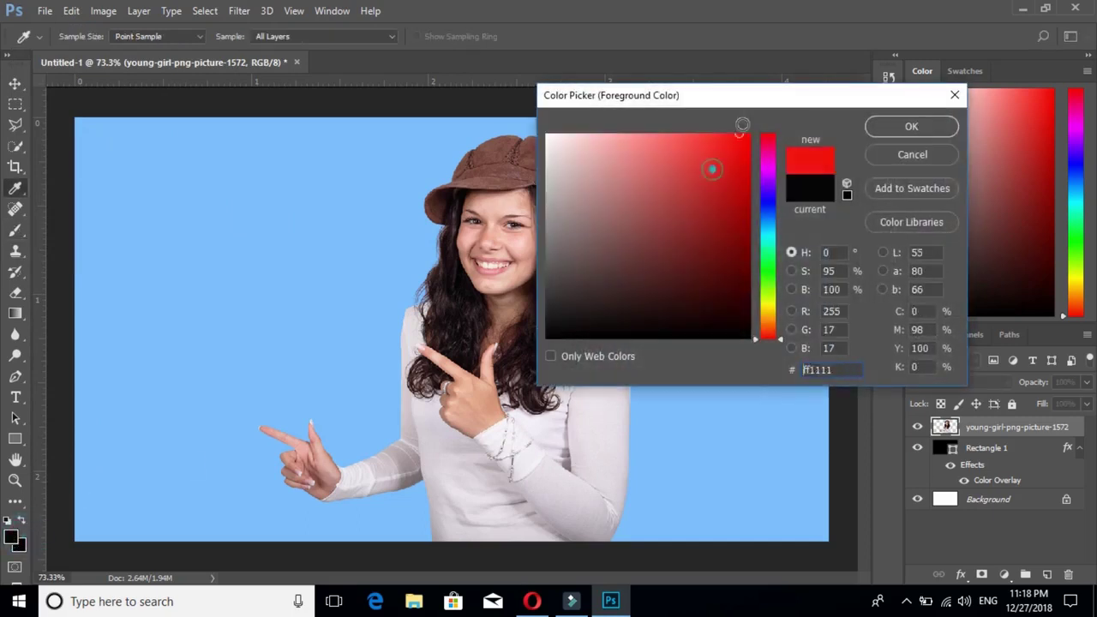
left_click(911, 127)
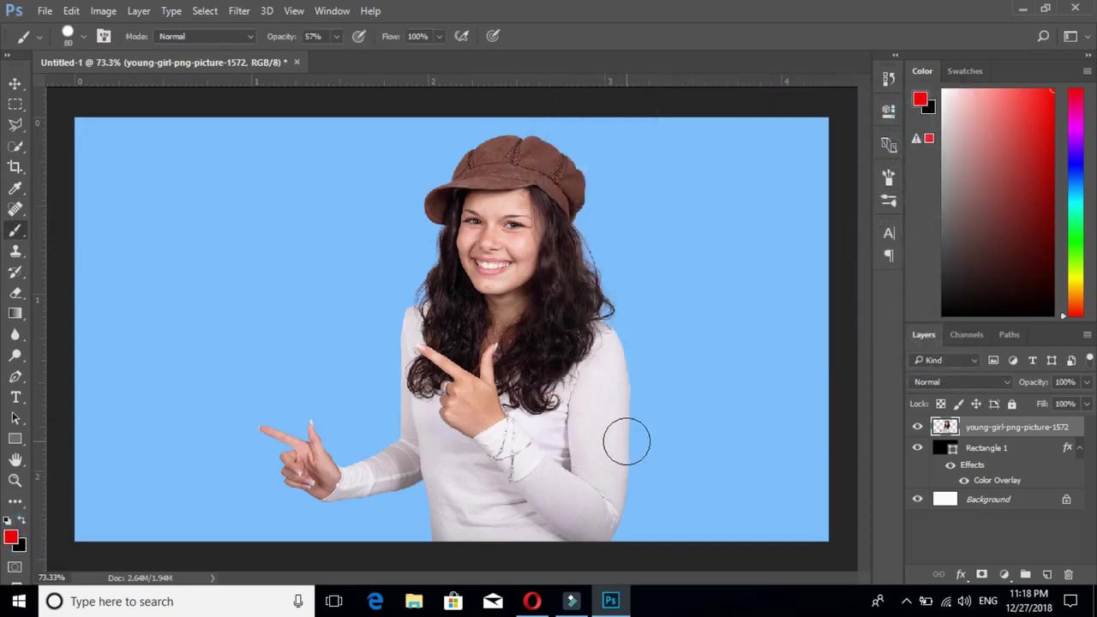
left_click_drag(612, 439, 613, 391)
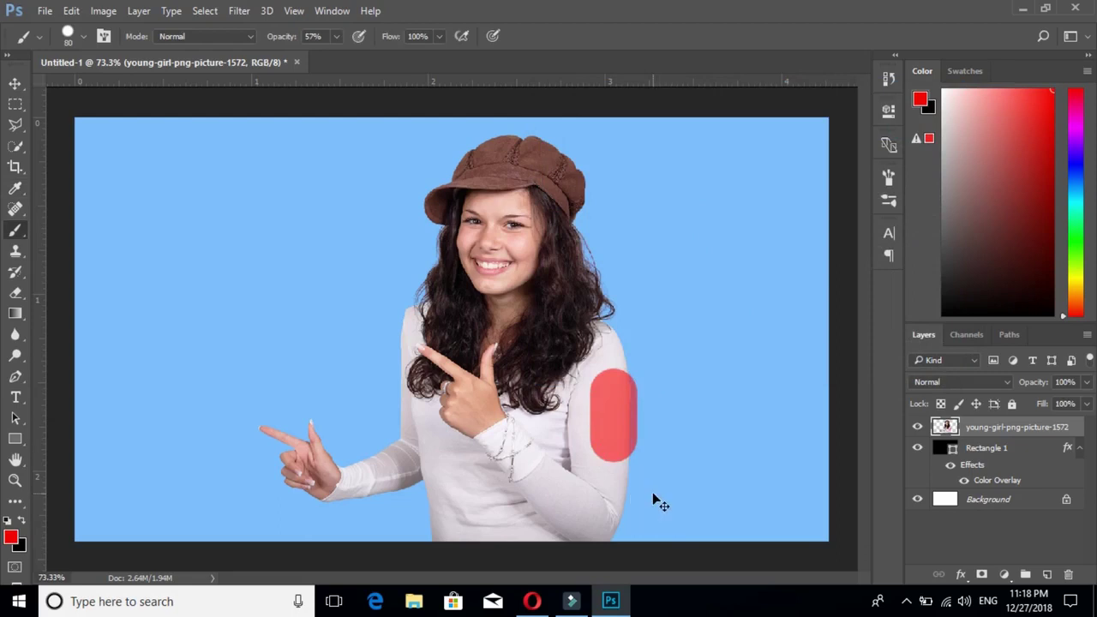
key("ctrl+z")
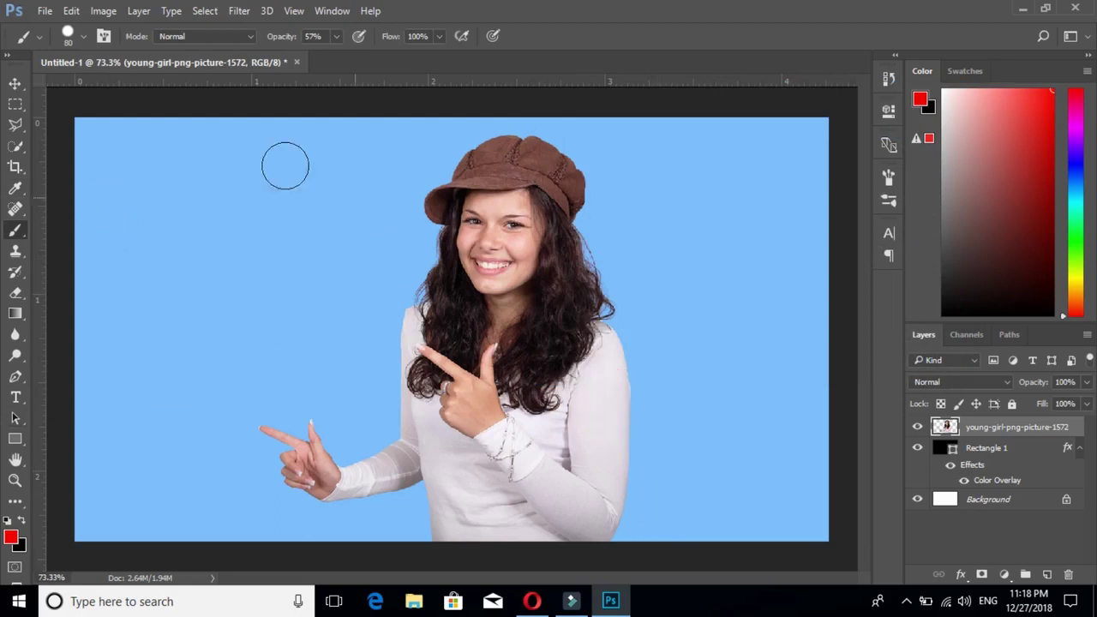
Set the brush to 82% hardness and 21 px size
left_click(84, 36)
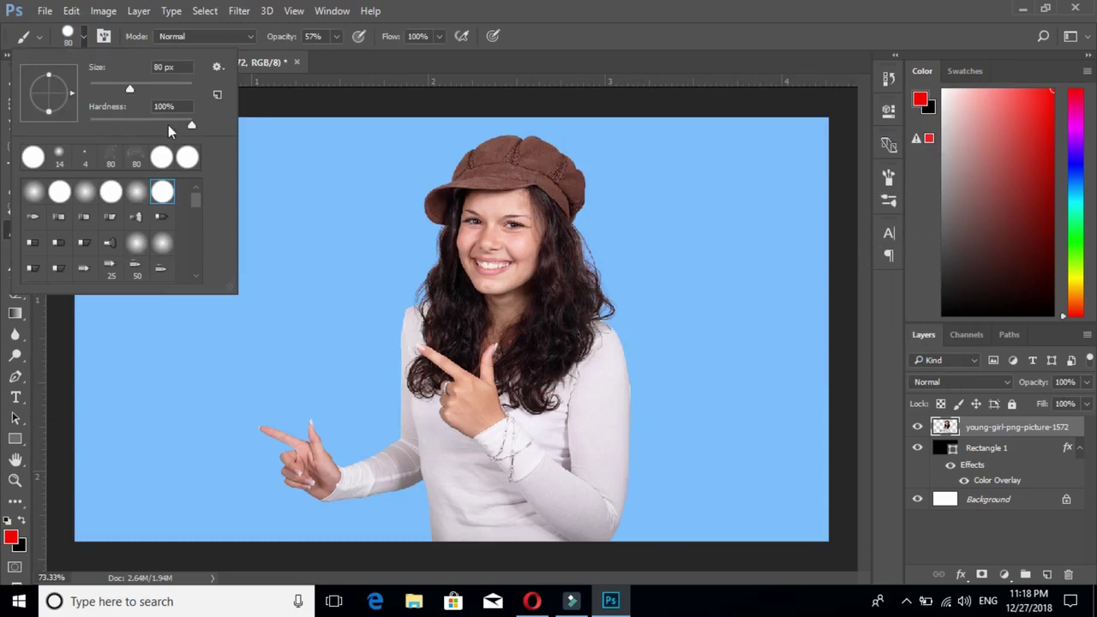
left_click_drag(191, 125, 174, 125)
left_click_drag(127, 86, 96, 88)
left_click_drag(96, 92, 104, 91)
left_click_drag(102, 90, 99, 89)
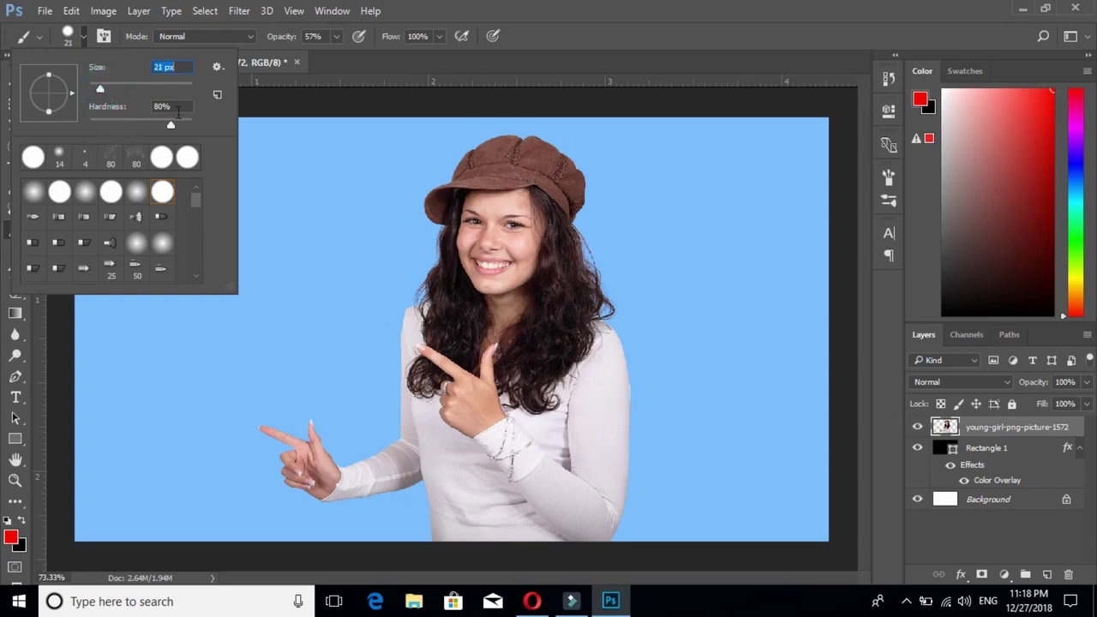
left_click(412, 114)
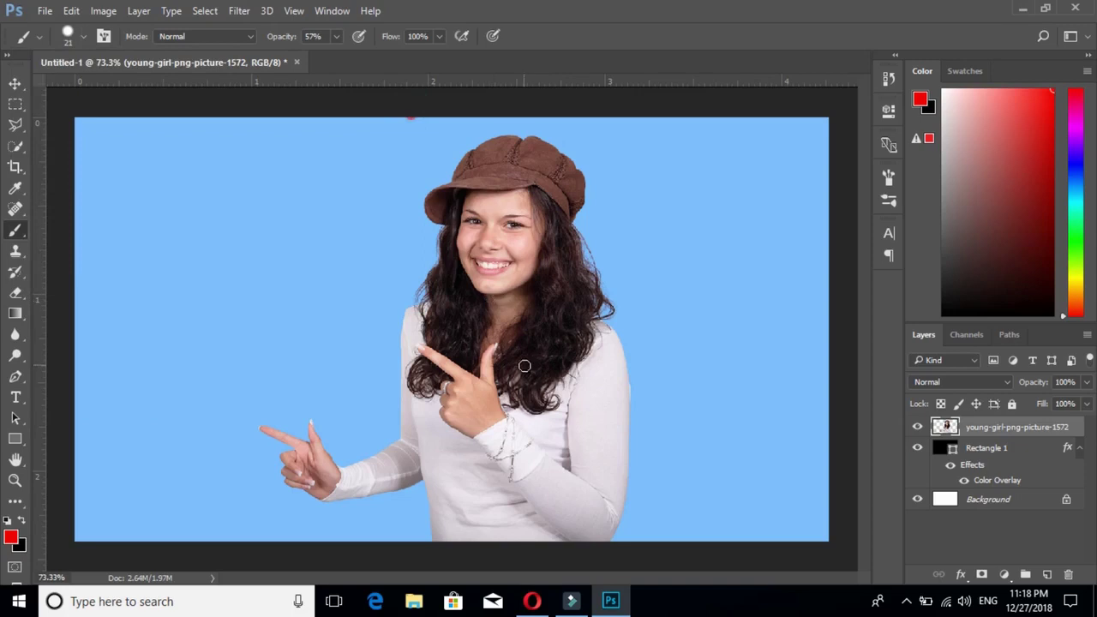
Zoom in and paint red along the girl's right shoulder edge, undoing the lower extra stroke
scroll(524, 366, "up", 2)
scroll(525, 366, "up", 2)
scroll(524, 366, "up", 2)
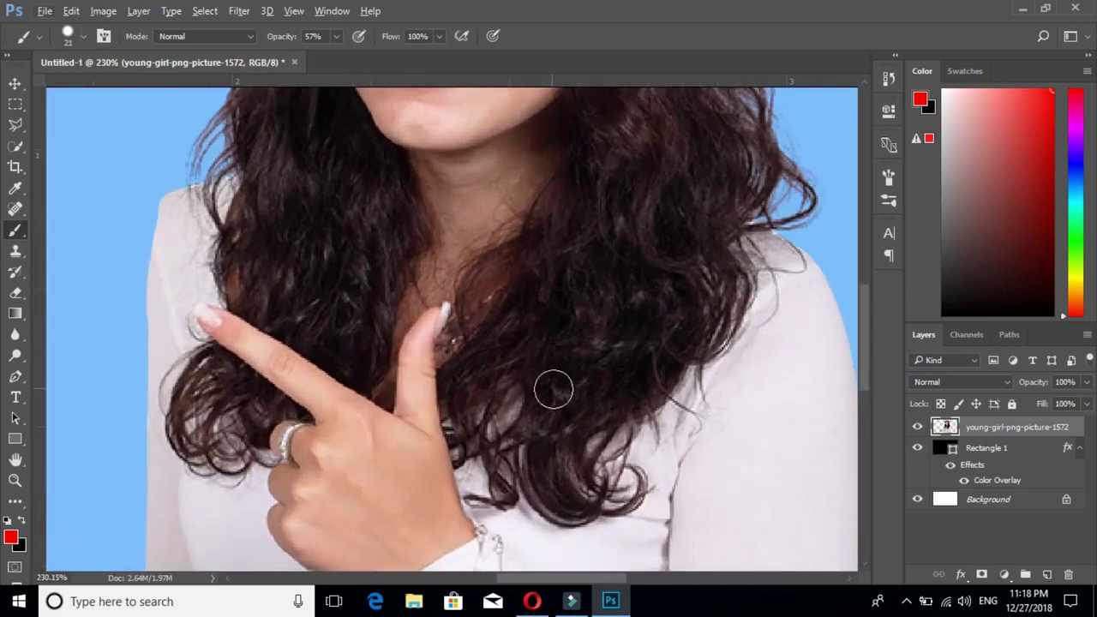
scroll(565, 403, "down", 3)
scroll(566, 403, "right", 2)
scroll(514, 274, "up", 3)
scroll(514, 274, "right", 1)
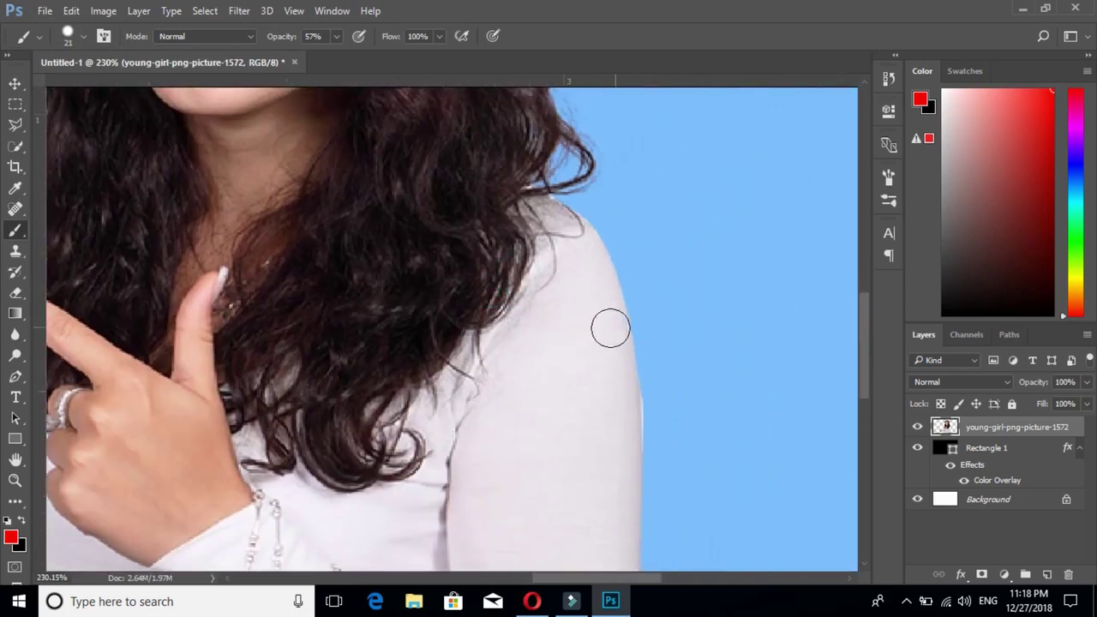
scroll(610, 328, "up", 2)
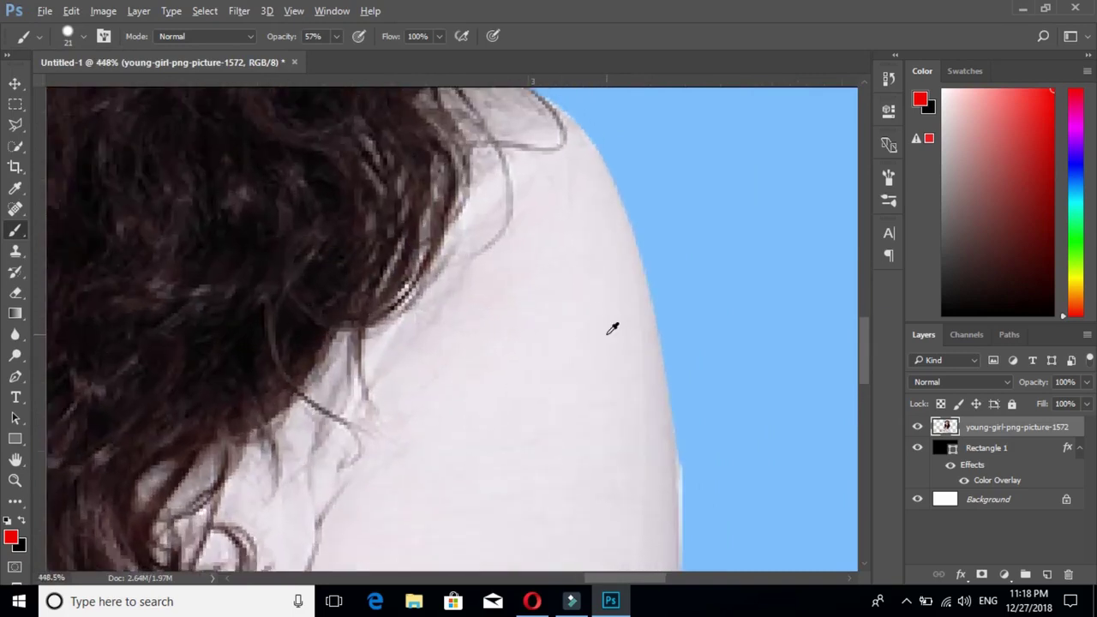
scroll(612, 328, "up", 1)
scroll(609, 328, "up", 1)
scroll(580, 222, "up", 1)
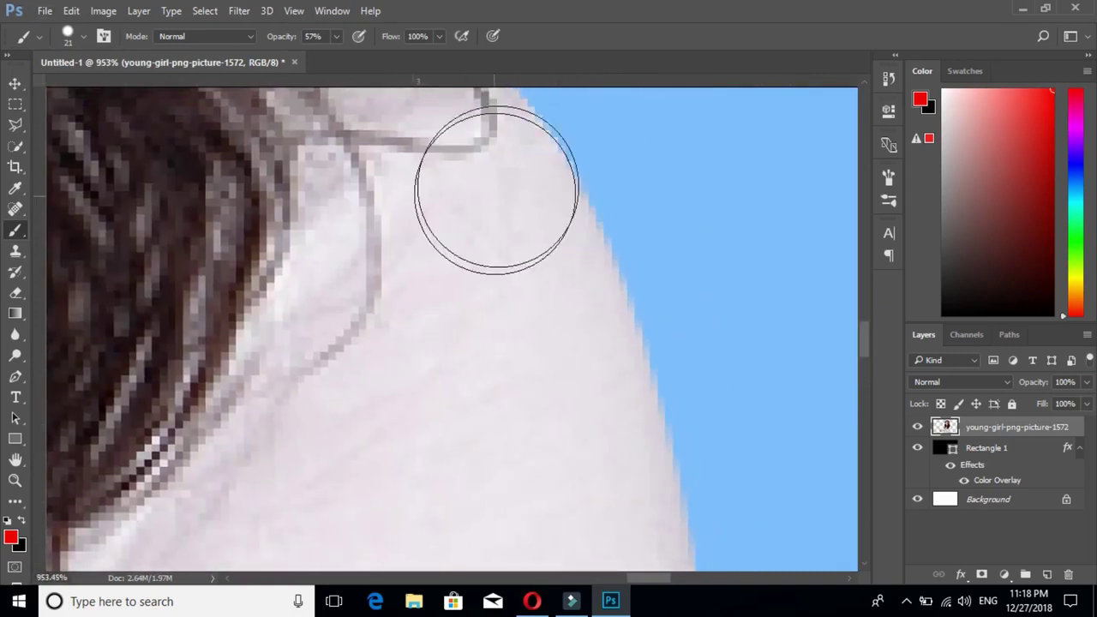
mouse_move(497, 189)
left_mouse_down()
mouse_move(590, 469)
mouse_move(514, 237)
left_mouse_up()
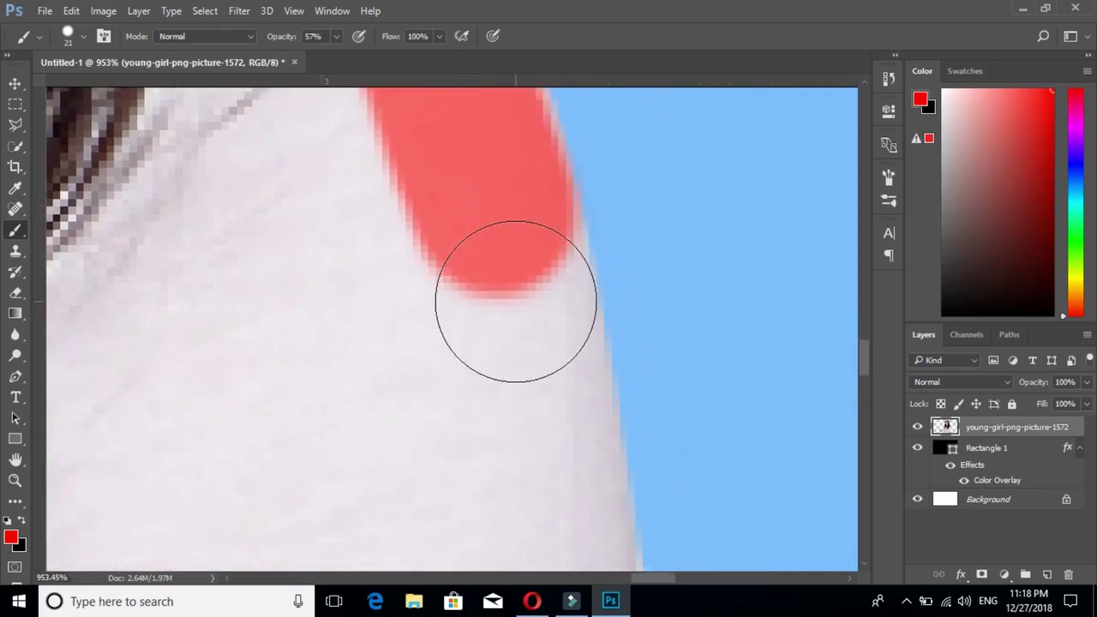
left_click_drag(515, 302, 532, 405)
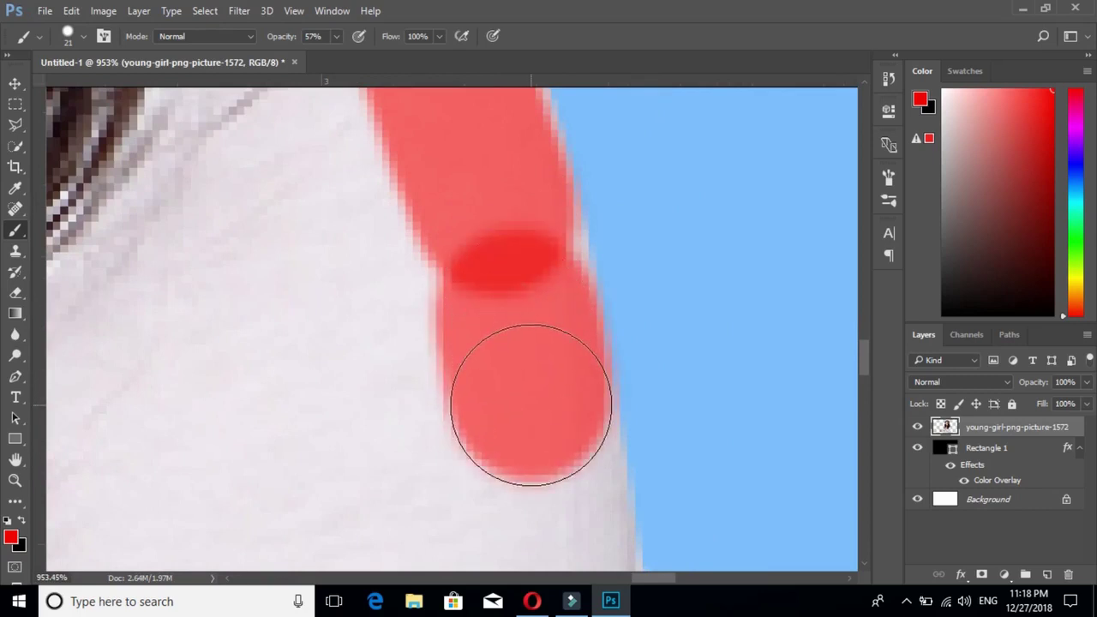
key("ctrl+z")
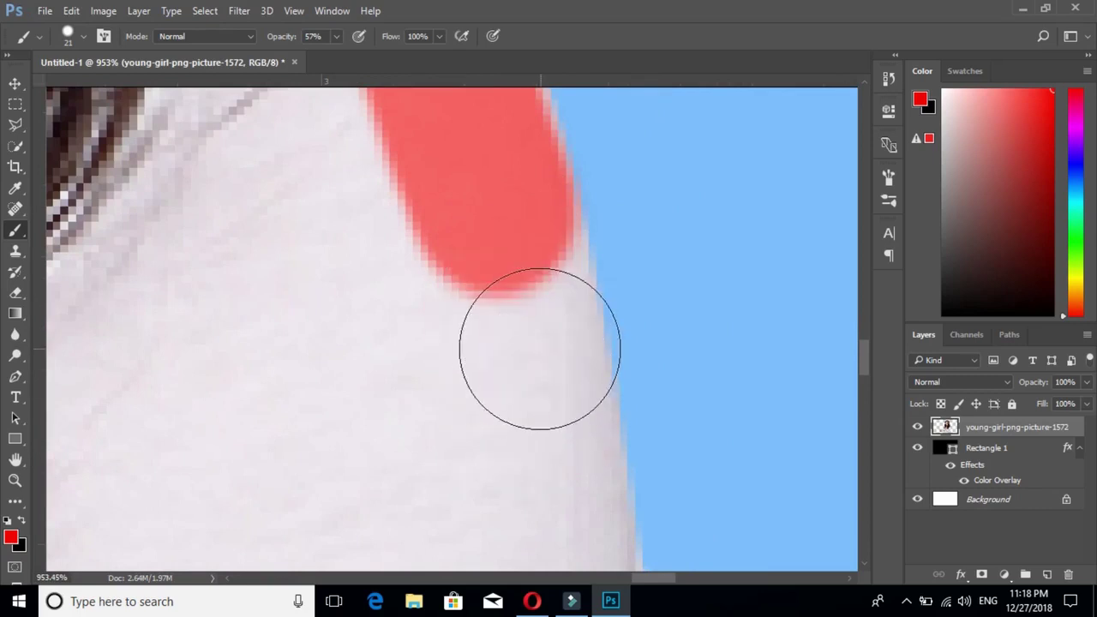
scroll(515, 343, "down", 1)
scroll(513, 339, "down", 1)
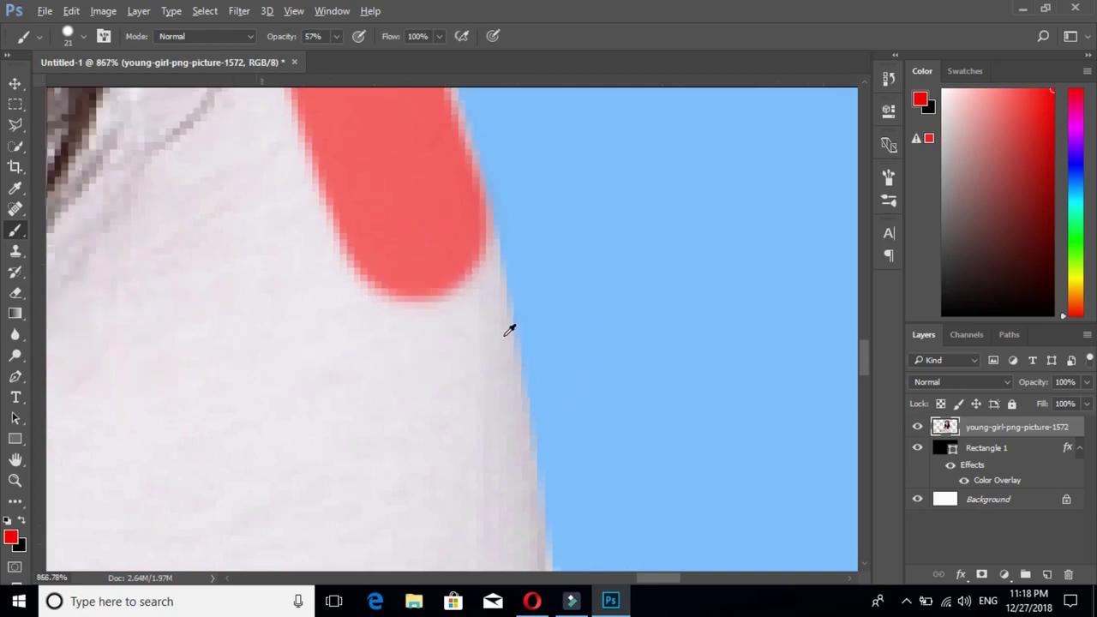
scroll(509, 328, "down", 1)
scroll(502, 333, "down", 1)
scroll(503, 337, "down", 3)
scroll(503, 337, "down", 2)
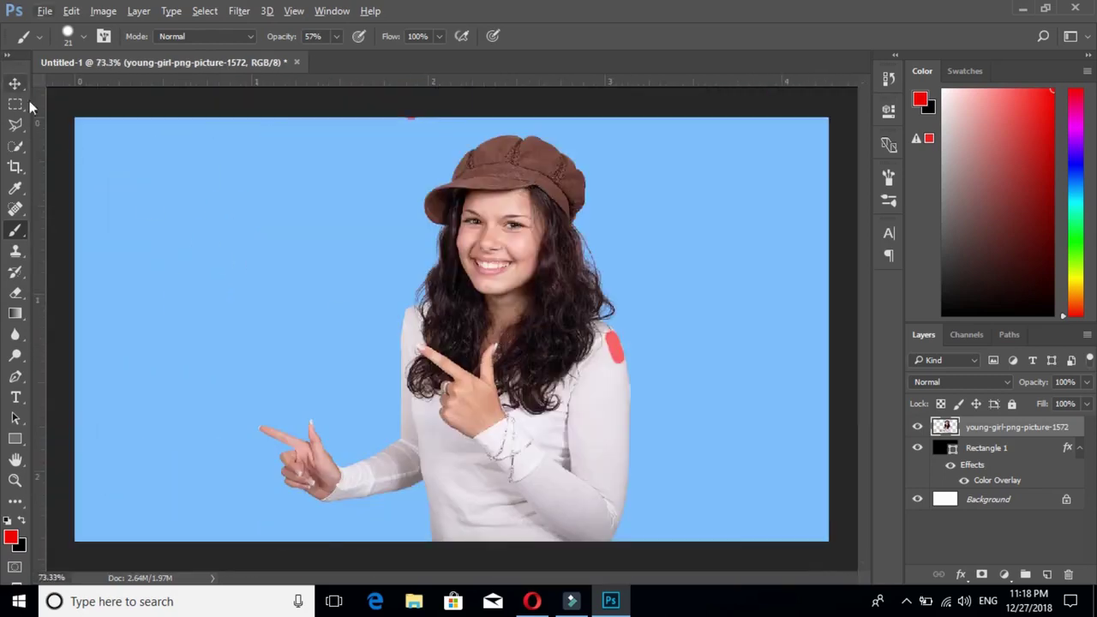
Remove the red strokes from the girl's shoulder with Ctrl+Alt+Z
left_click_drag(605, 363, 603, 368)
key("ctrl+alt+z")
key("ctrl+alt+z")
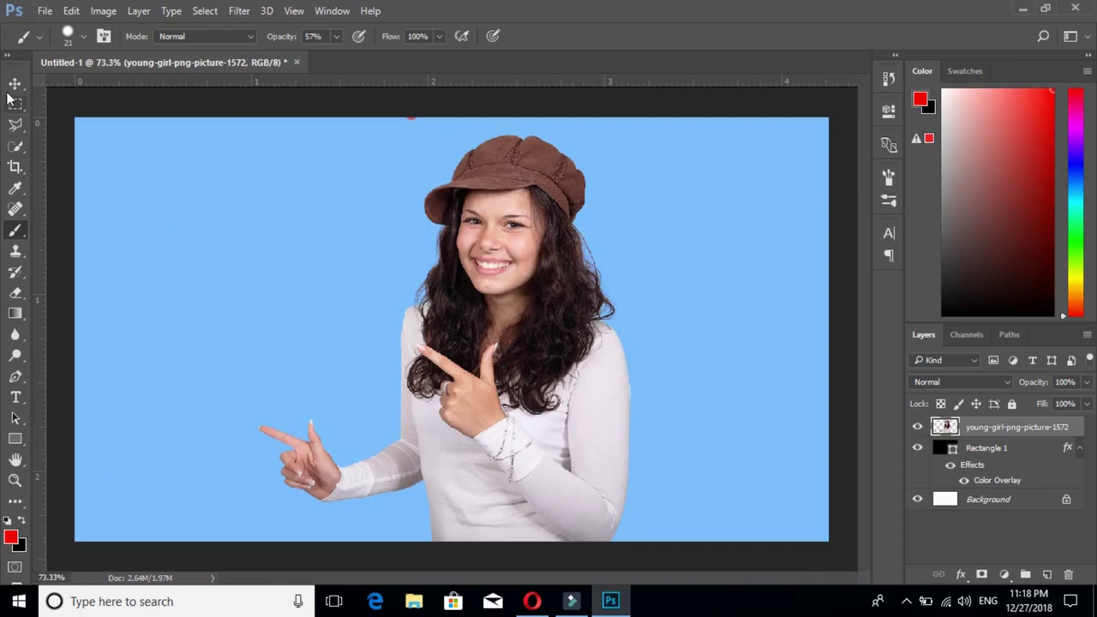
left_click(14, 83)
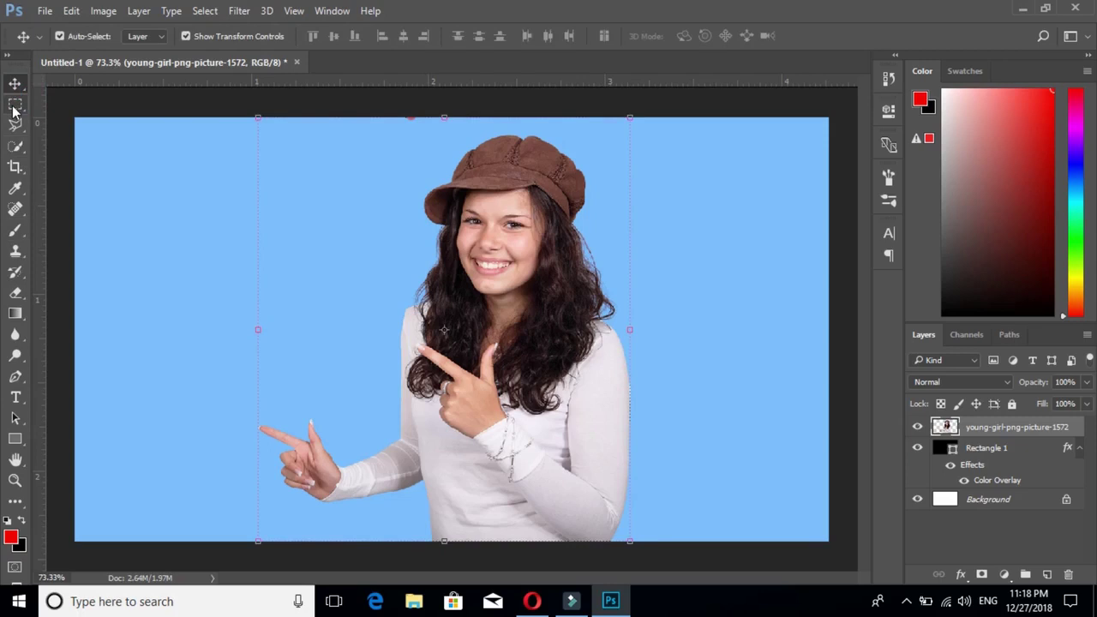
Quick-select the girl's white top and both arms, up to her left shoulder
left_click(15, 145)
mouse_move(568, 460)
left_mouse_down()
mouse_move(586, 455)
mouse_move(509, 520)
left_mouse_up()
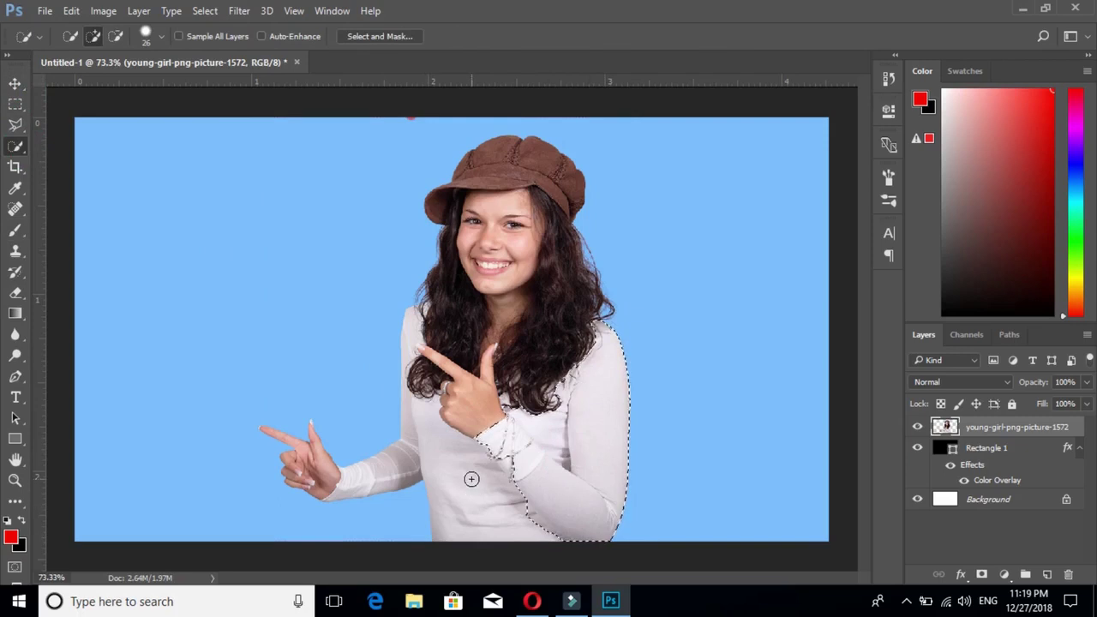
mouse_move(472, 479)
left_mouse_down()
mouse_move(376, 479)
mouse_move(379, 458)
left_mouse_up()
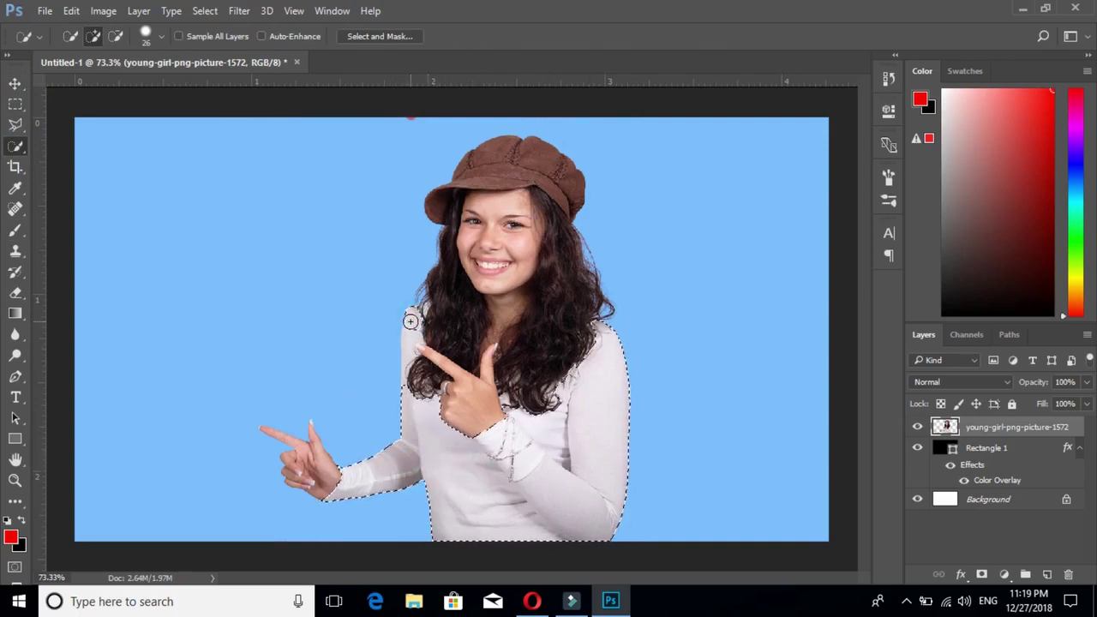
left_click_drag(413, 326, 408, 357)
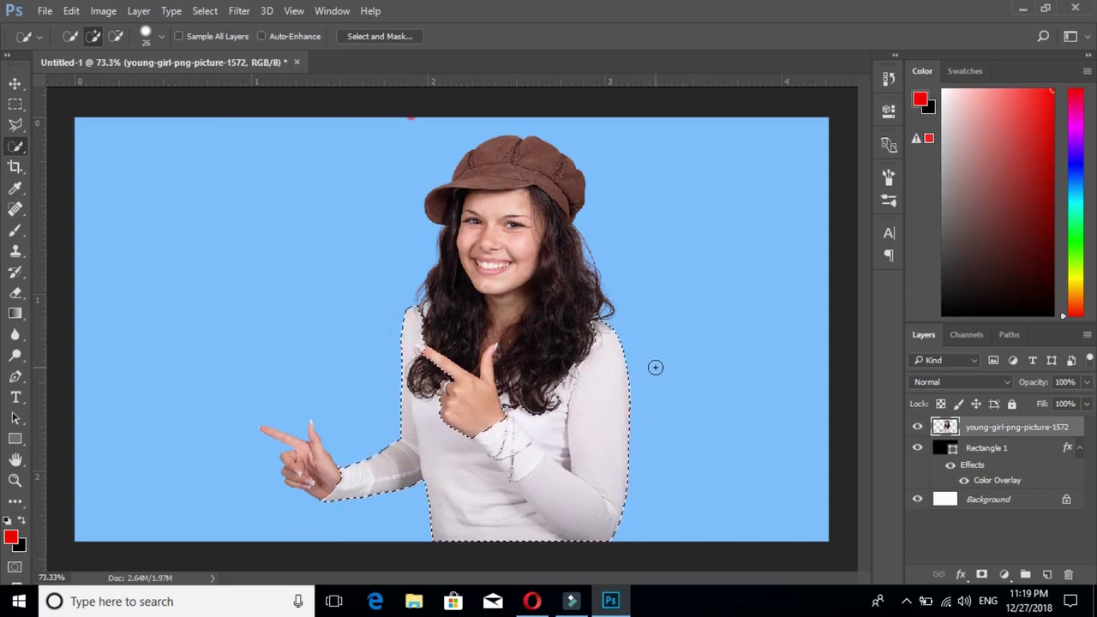
scroll(683, 345, "down", 1)
scroll(683, 345, "down", 1)
scroll(683, 345, "up", 2)
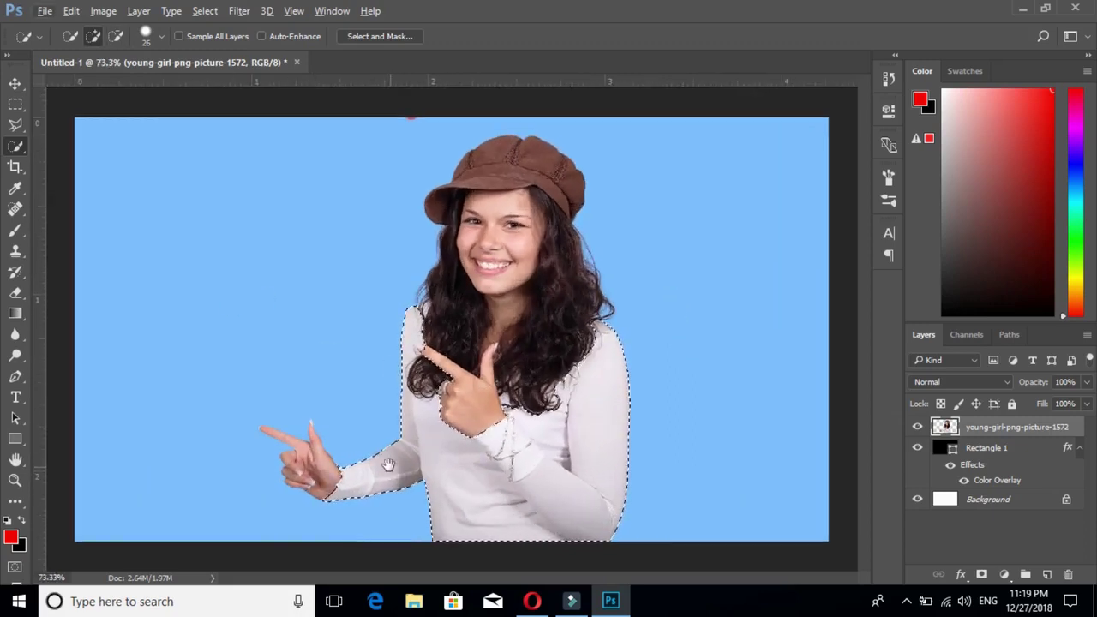
left_click(15, 84)
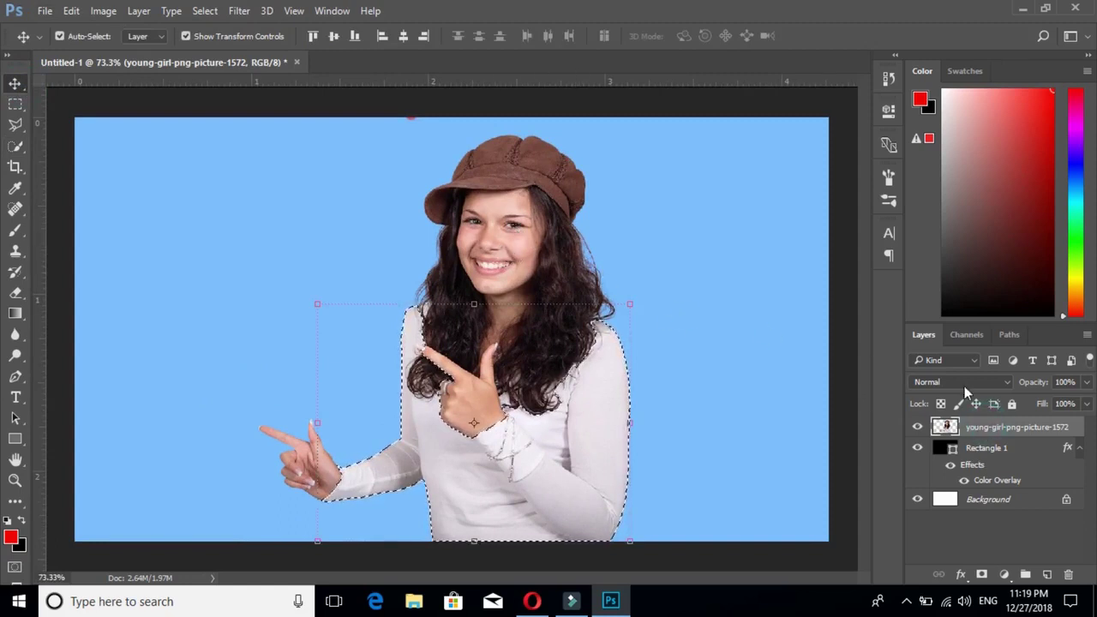
Nudge the duplicated girl layer a few pixels left on the canvas
left_click(535, 255)
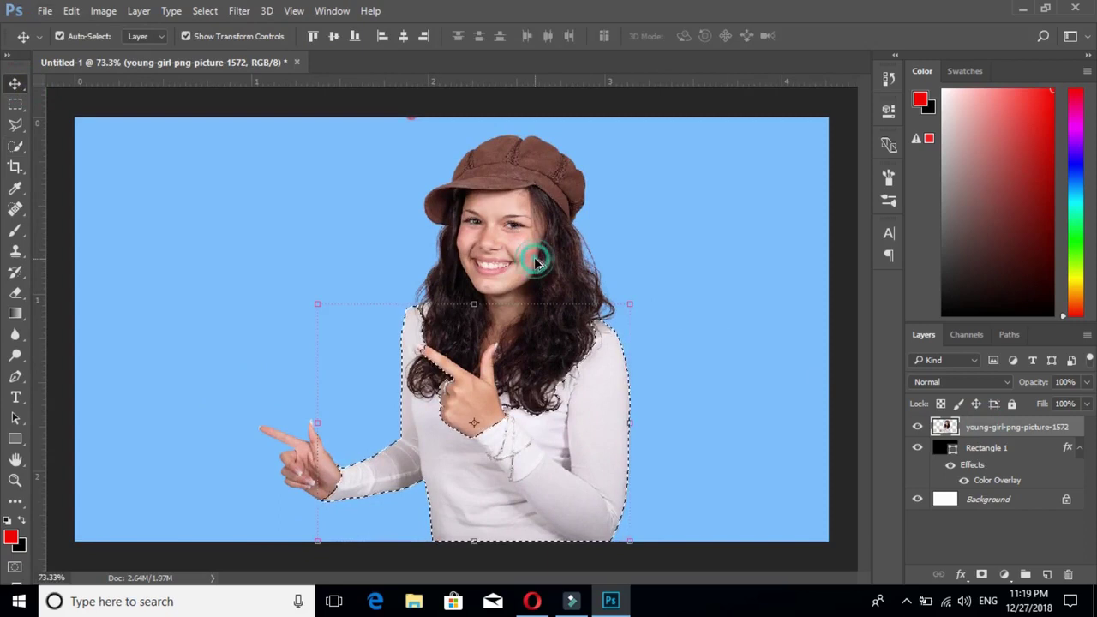
left_click_drag(537, 262, 546, 261)
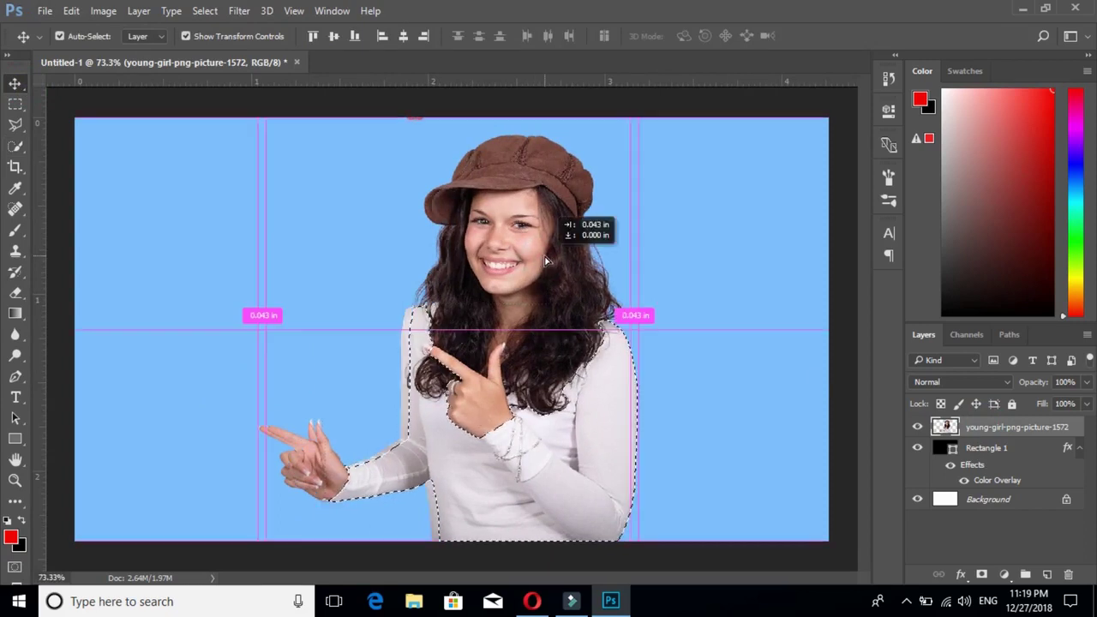
left_click_drag(546, 261, 549, 264)
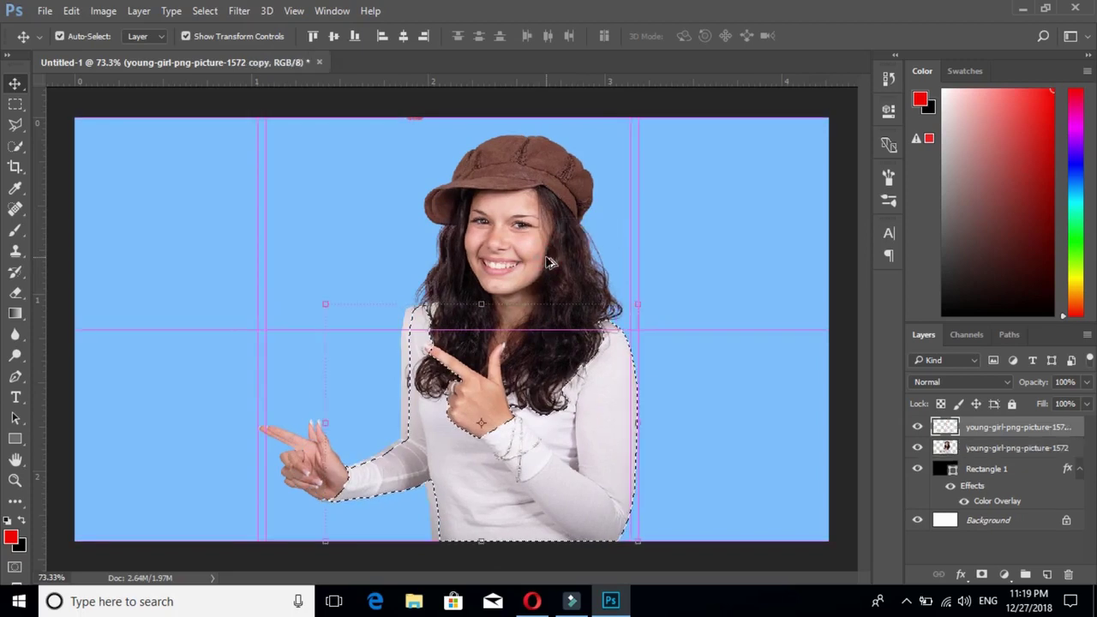
left_click_drag(549, 264, 546, 263)
key("Left")
key("Left")
key("Left")
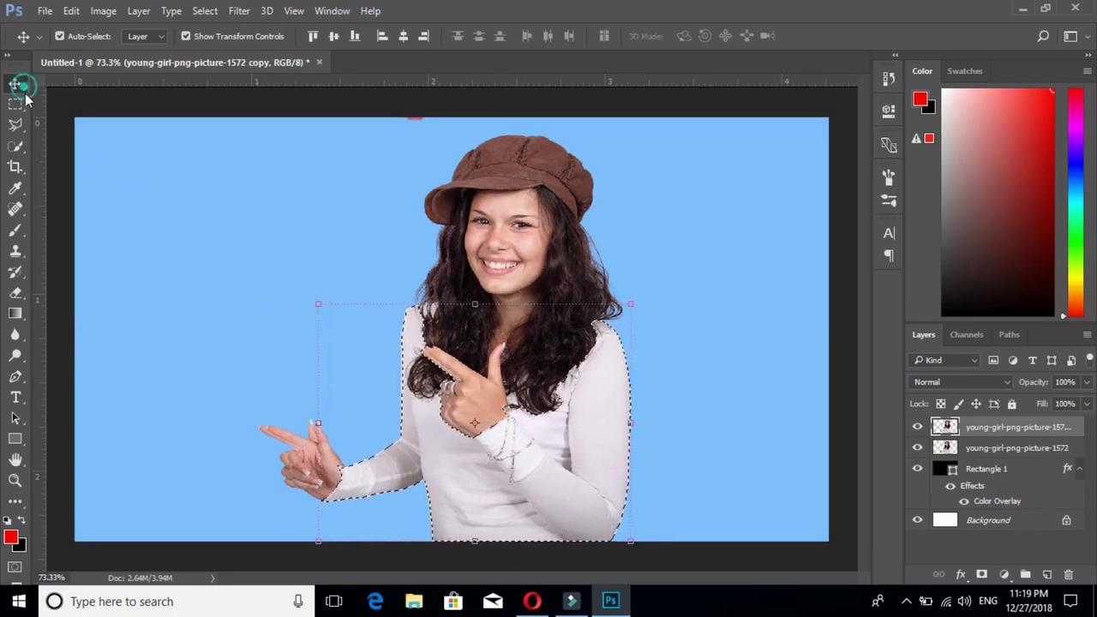
Try a +41 hue shift on the selection in Hue/Saturation, then close the dialog
left_click(55, 160)
left_click(543, 162)
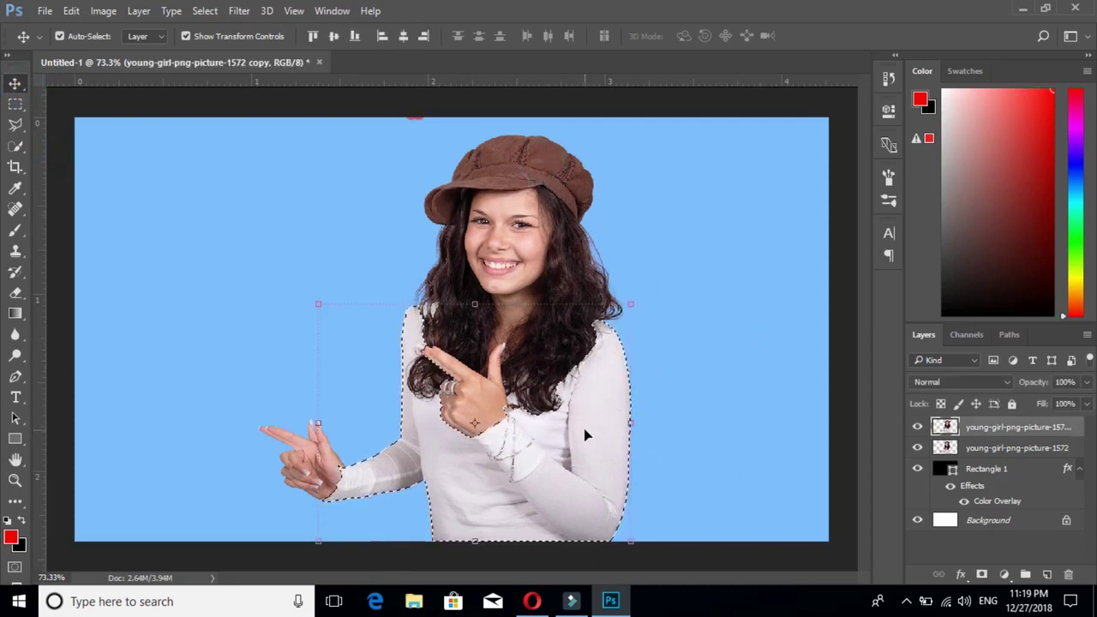
key("ctrl")
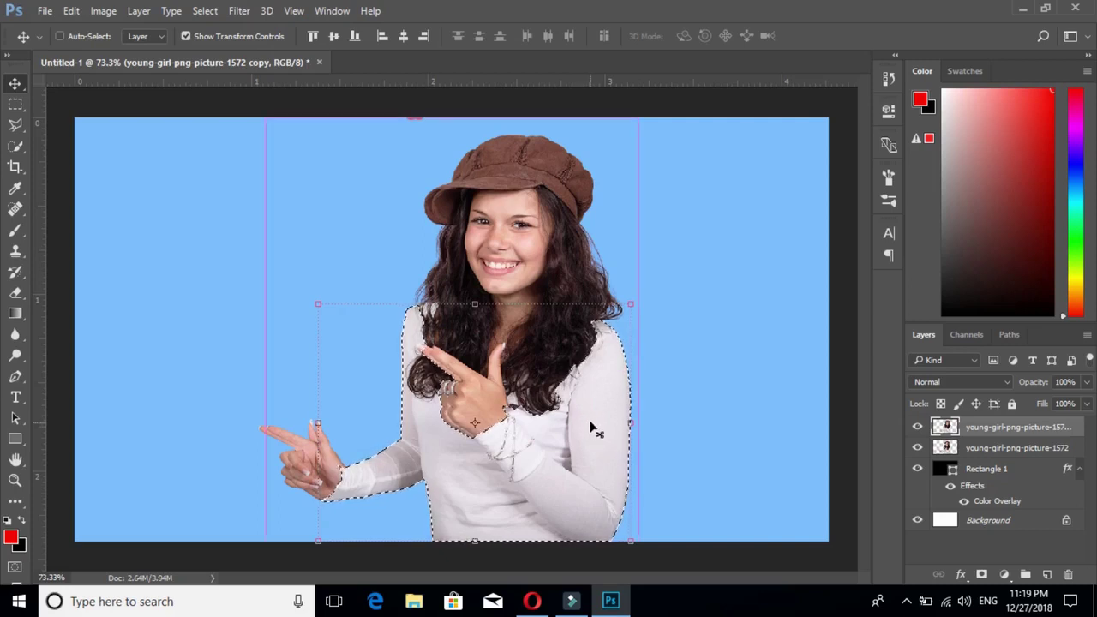
key("ctrl+u")
left_click_drag(814, 254, 862, 254)
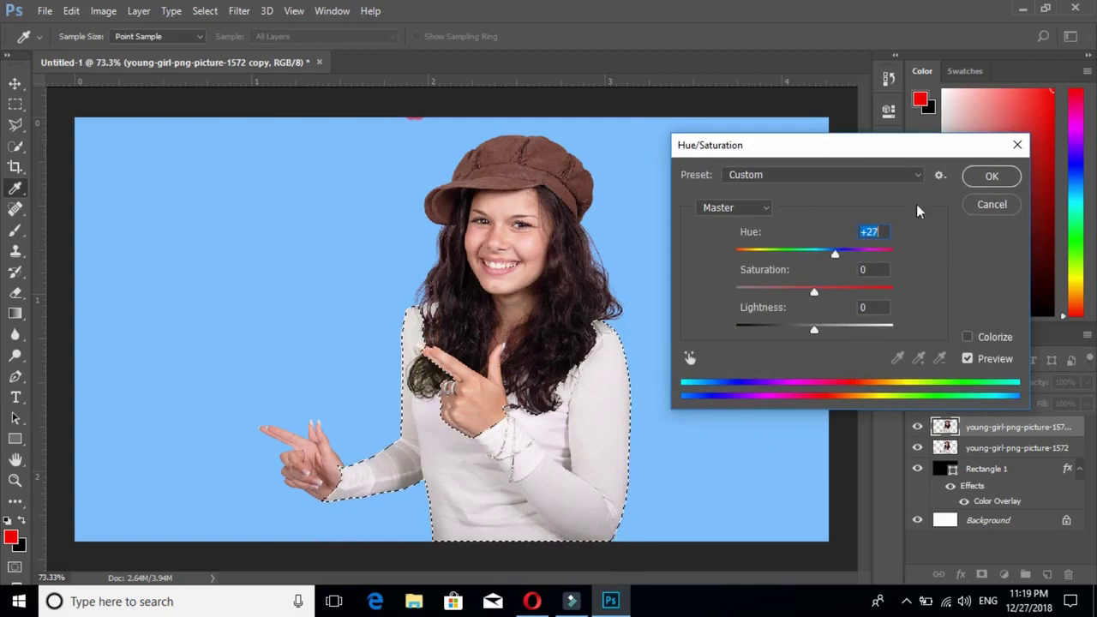
left_click(996, 210)
Hide the duplicate girl layer and select the original young-girl-png-picture-1572 layer
key("v")
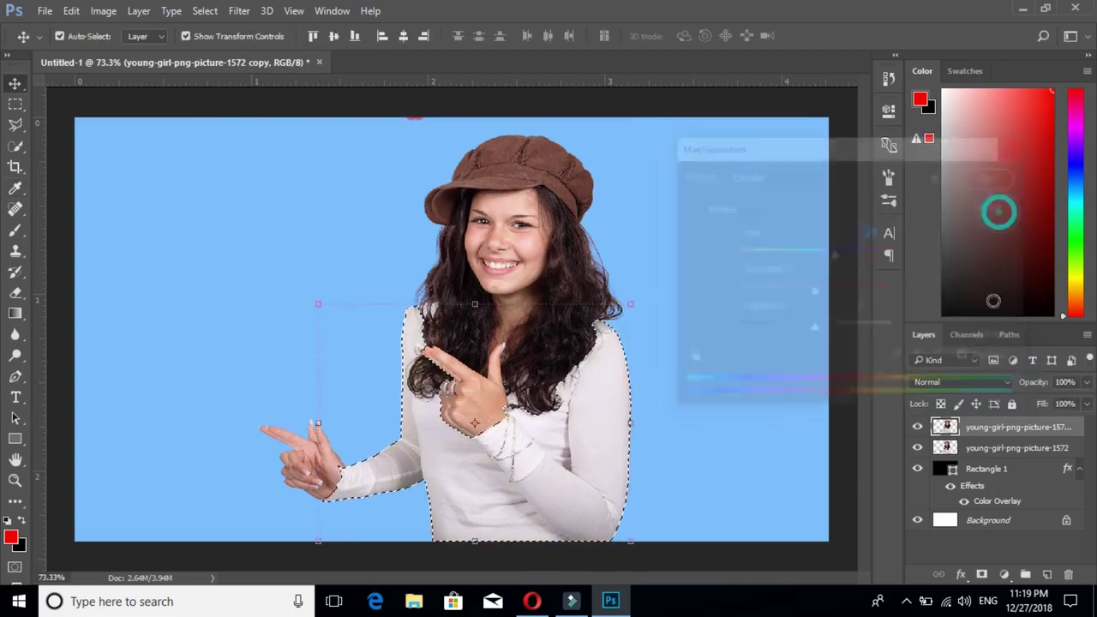
left_click(917, 426)
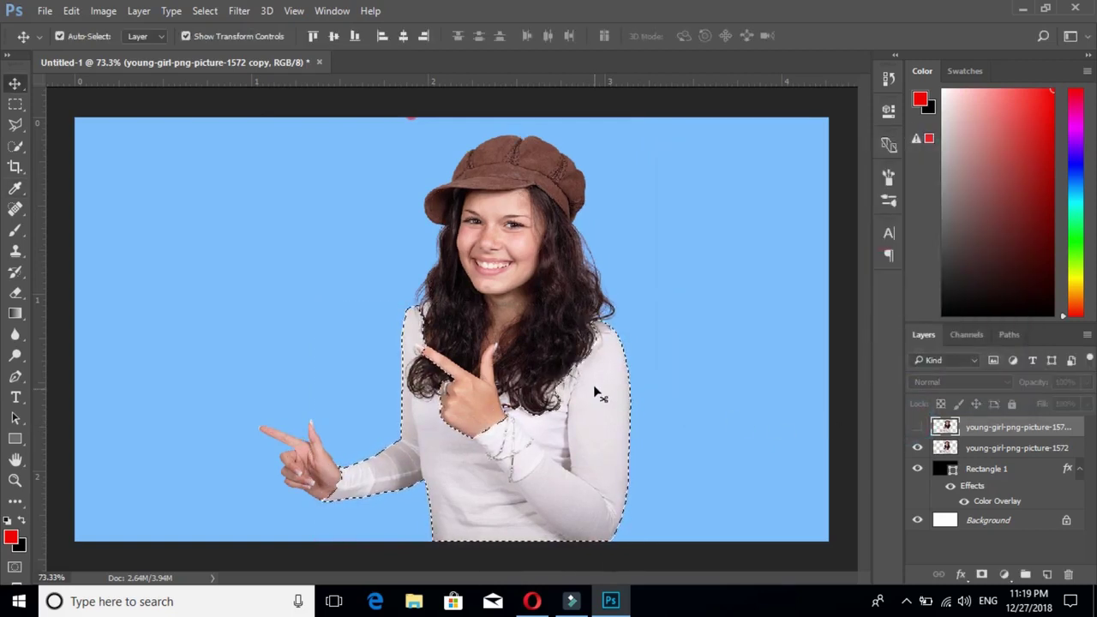
key("ctrl")
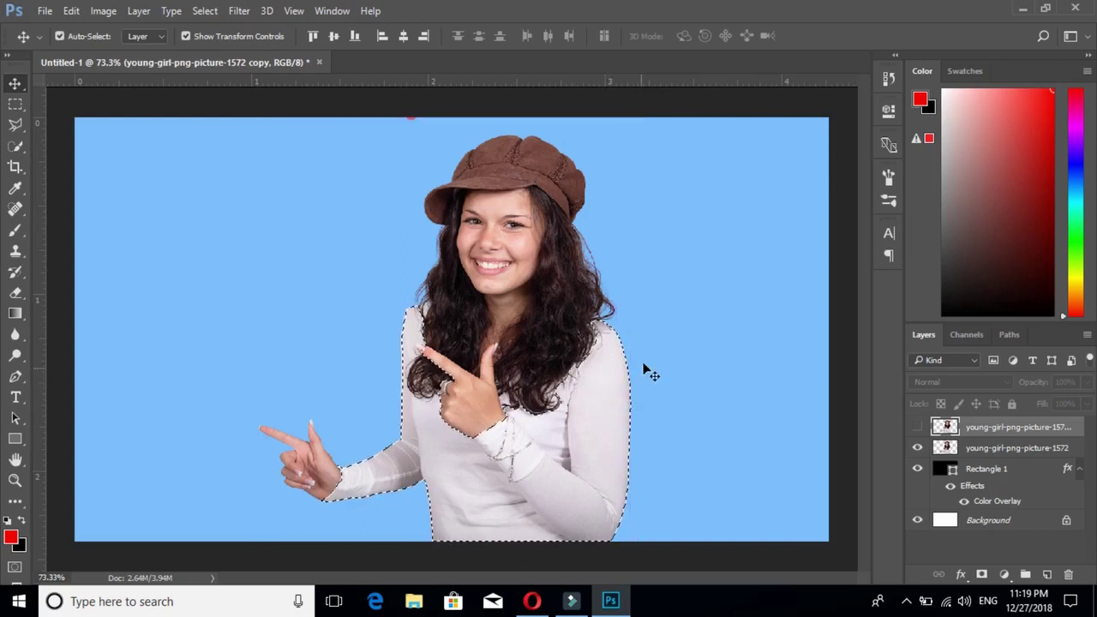
key("ctrl")
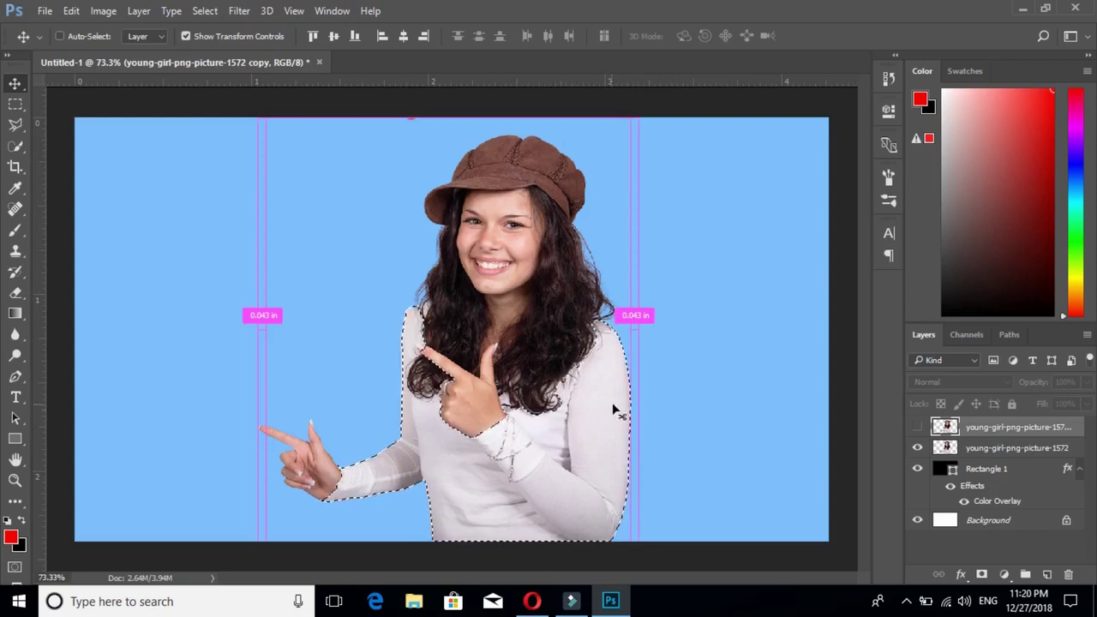
left_click(590, 422)
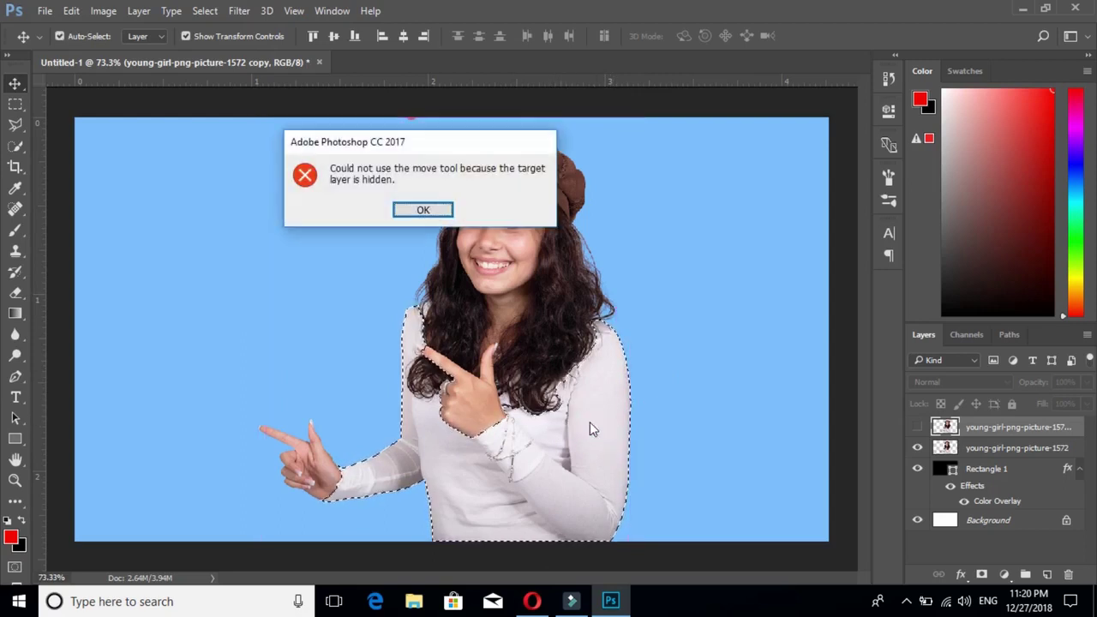
left_click(433, 212)
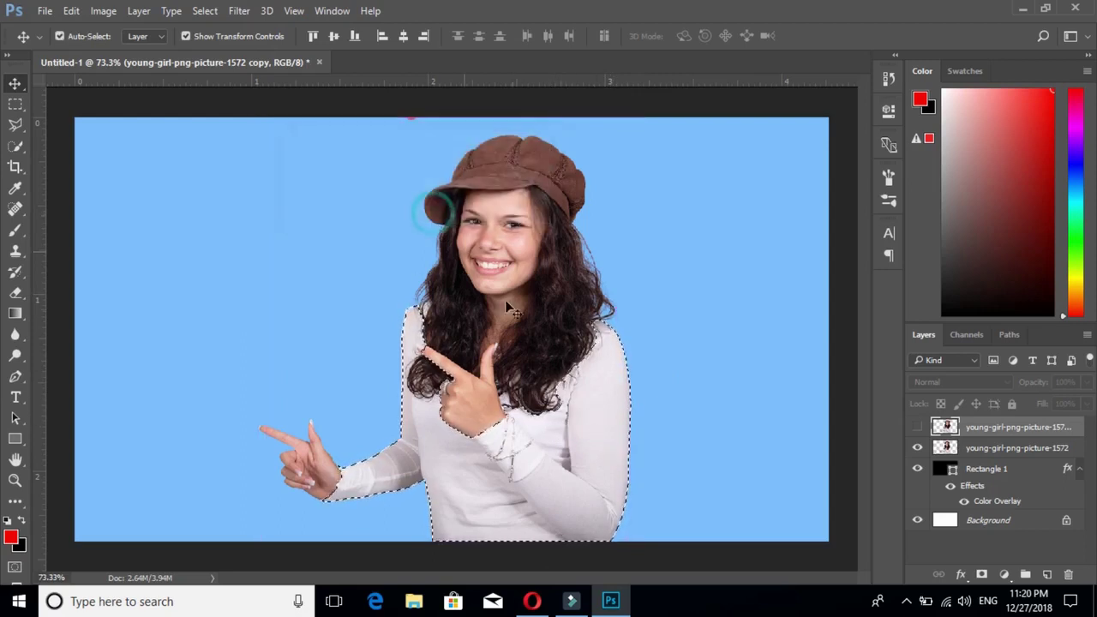
left_click(1017, 447)
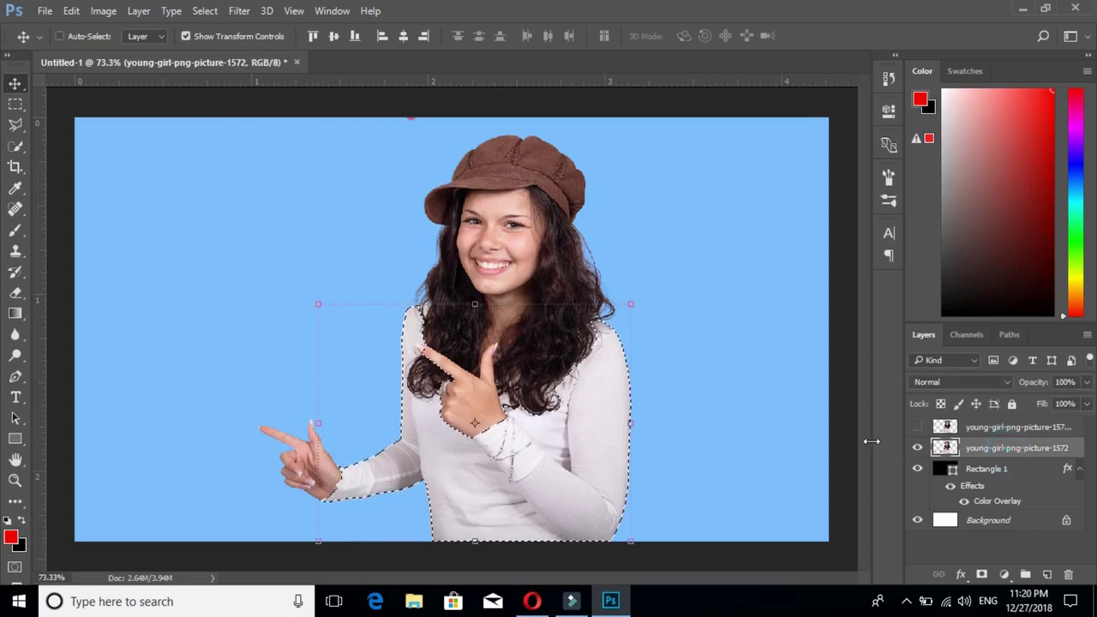
Tint the selected top with Hue/Saturation: Hue +18, Saturation +73, Lightness -20
key("ctrl+u")
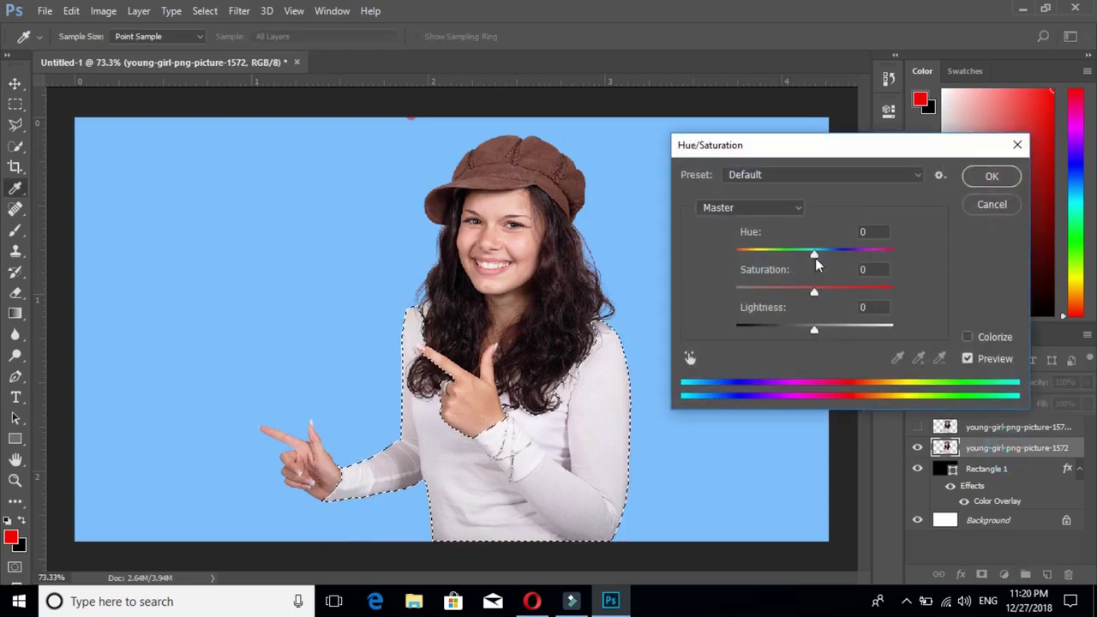
mouse_move(815, 255)
left_mouse_down()
mouse_move(894, 256)
mouse_move(759, 255)
left_mouse_up()
mouse_move(816, 294)
left_mouse_down()
mouse_move(909, 283)
mouse_move(869, 288)
left_mouse_up()
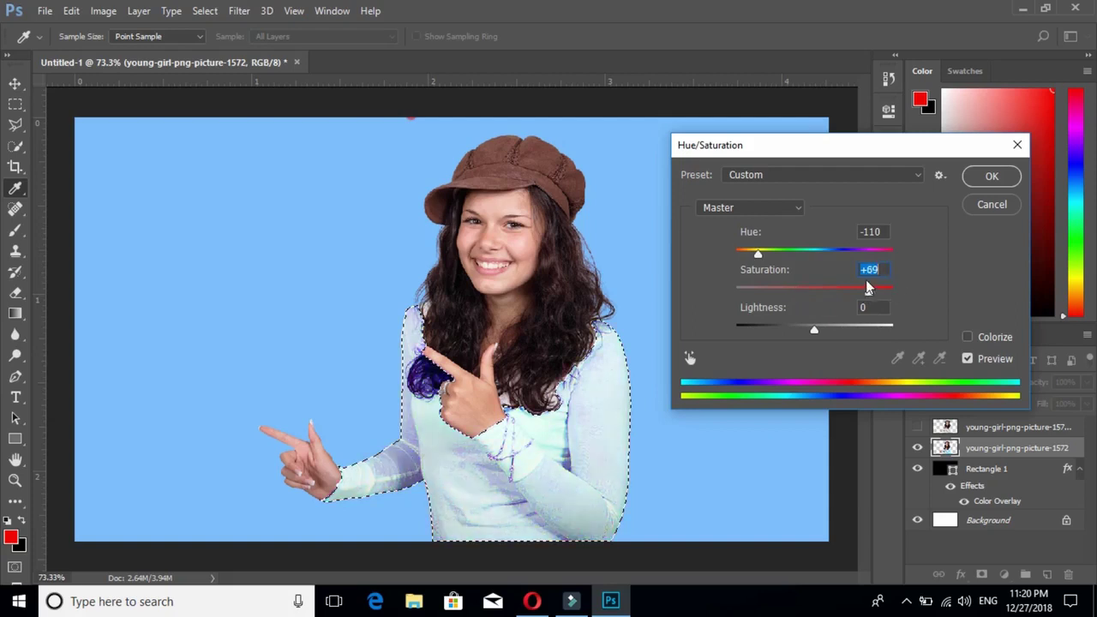
mouse_move(815, 328)
left_mouse_down()
mouse_move(781, 327)
mouse_move(858, 291)
mouse_move(909, 297)
mouse_move(876, 293)
left_mouse_up()
left_click(815, 291)
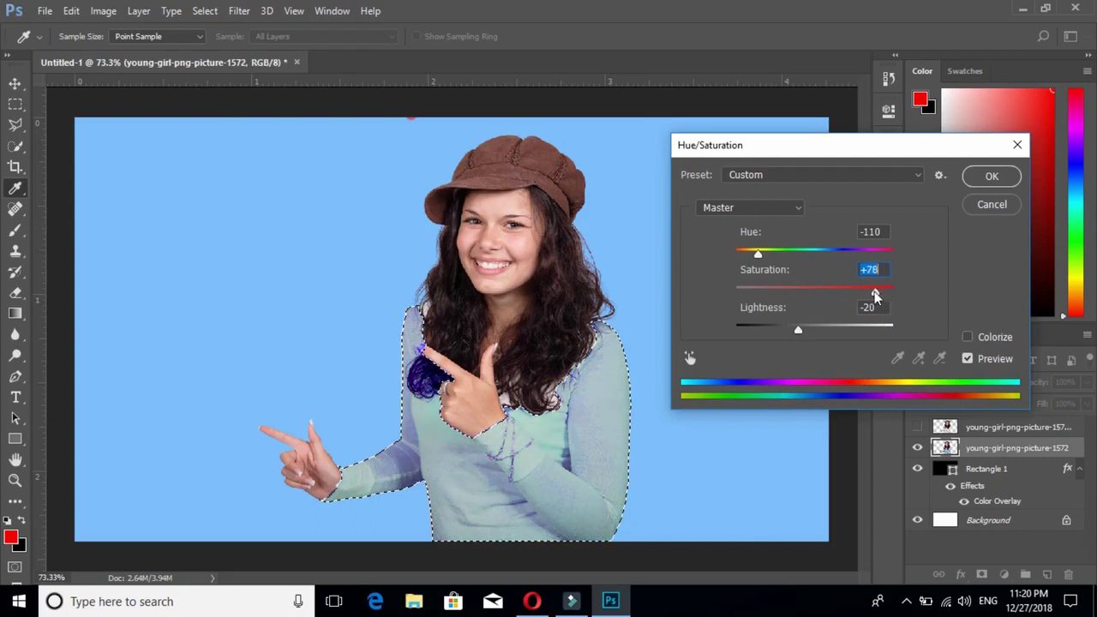
left_click(760, 252)
left_click_drag(761, 253, 803, 252)
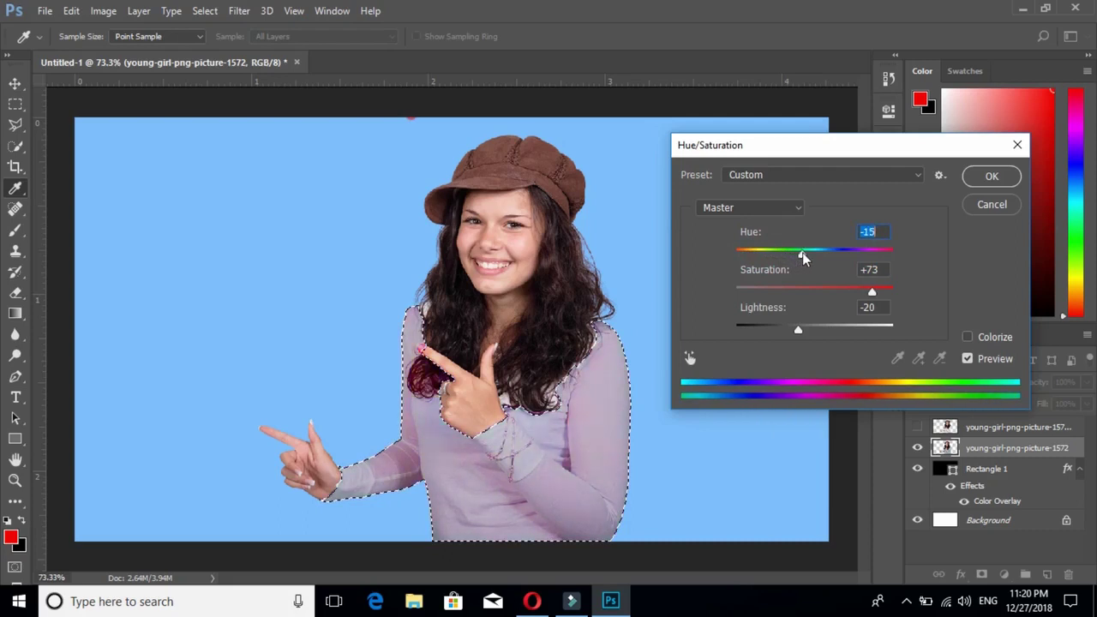
mouse_move(802, 252)
left_mouse_down()
mouse_move(849, 251)
mouse_move(829, 249)
left_mouse_up()
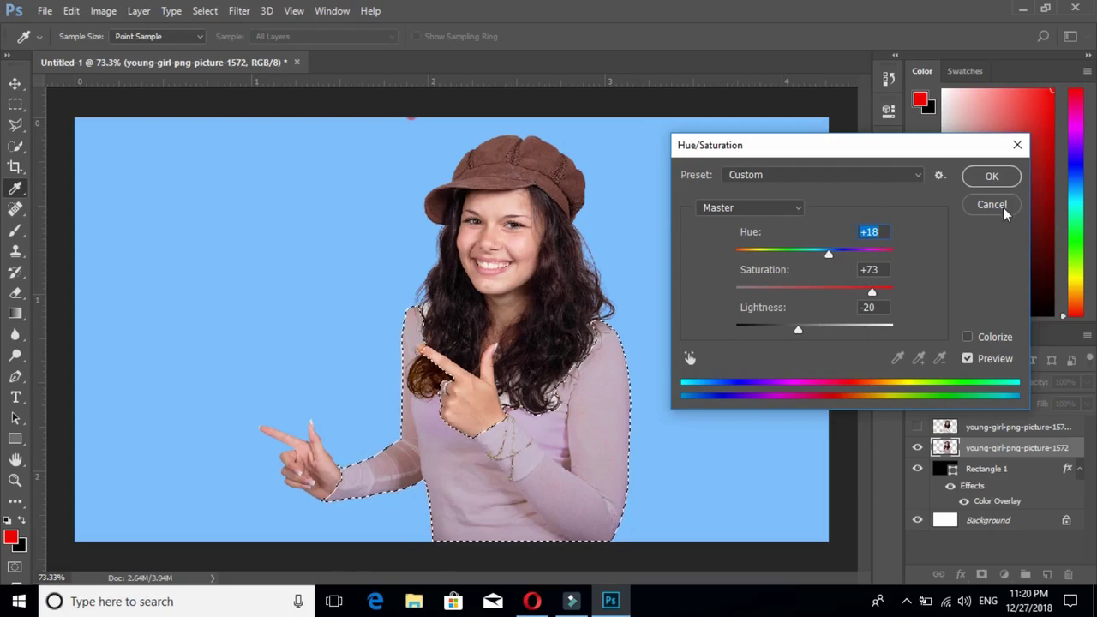
left_click(992, 177)
Deselect the layer, clear the selection around the girl, and zoom in on her chin and hair
key("v")
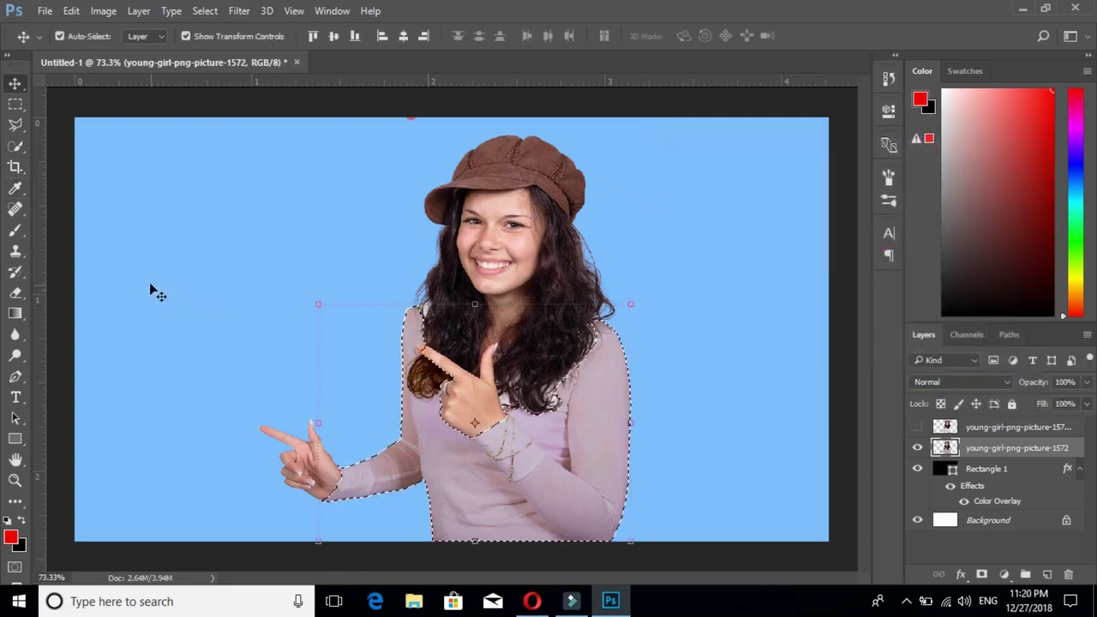
left_click(62, 236)
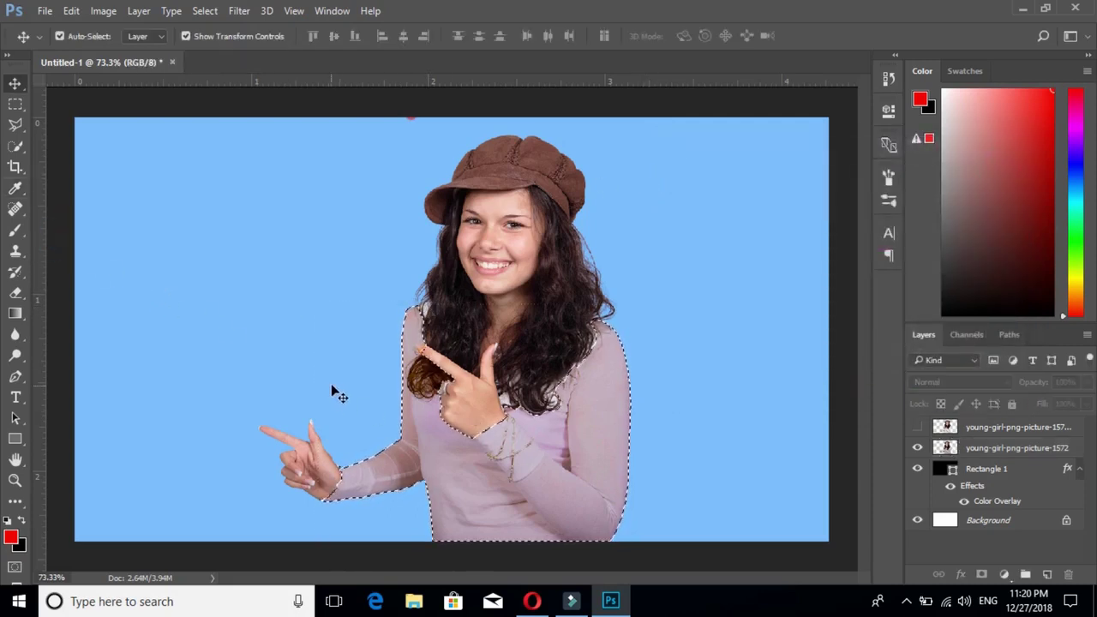
key("ctrl+d")
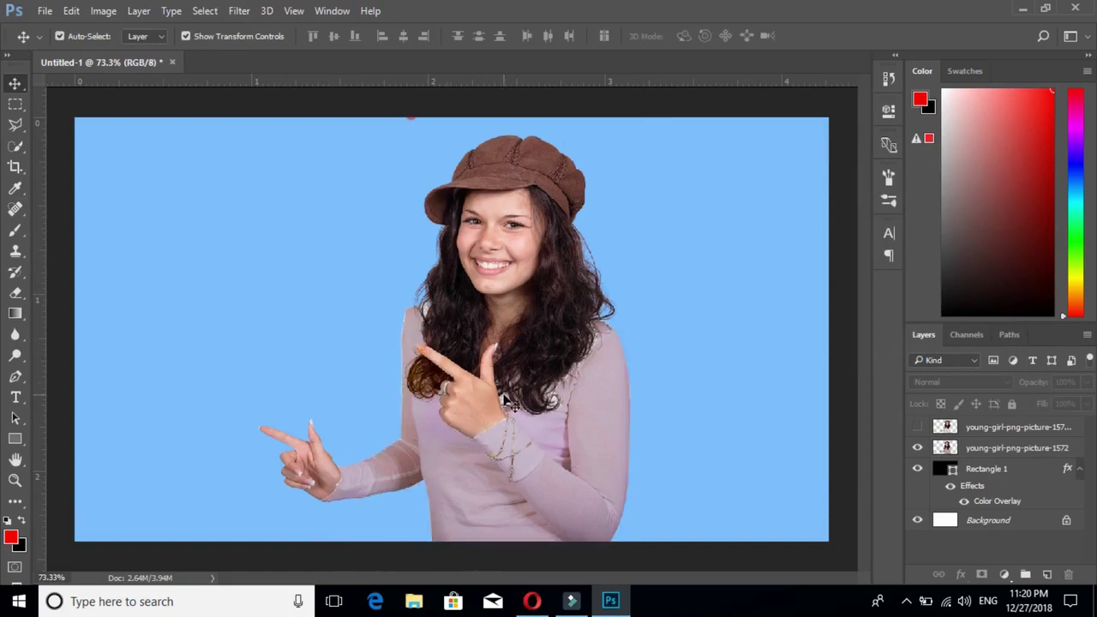
scroll(506, 401, "up", 2)
scroll(445, 377, "up", 2)
scroll(402, 362, "up", 1)
left_click_drag(582, 383, 589, 473)
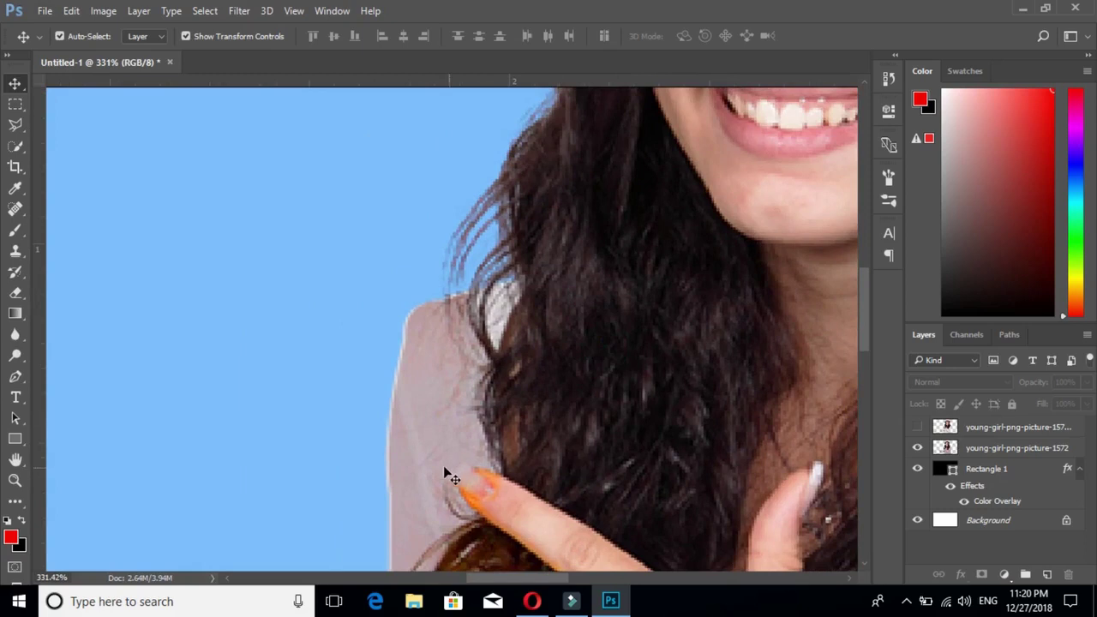
Pick the Brush tool, sample the skin tone, and select the young-girl-png-picture-1572 layer to paint on
left_click(15, 227)
left_click(91, 229)
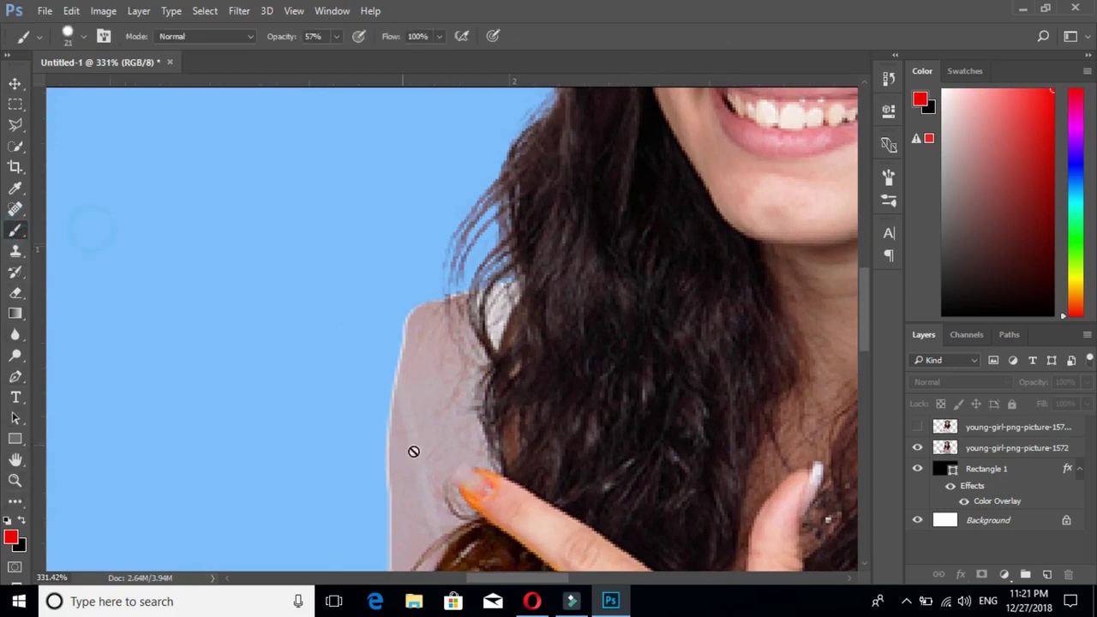
left_click(527, 518, "alt")
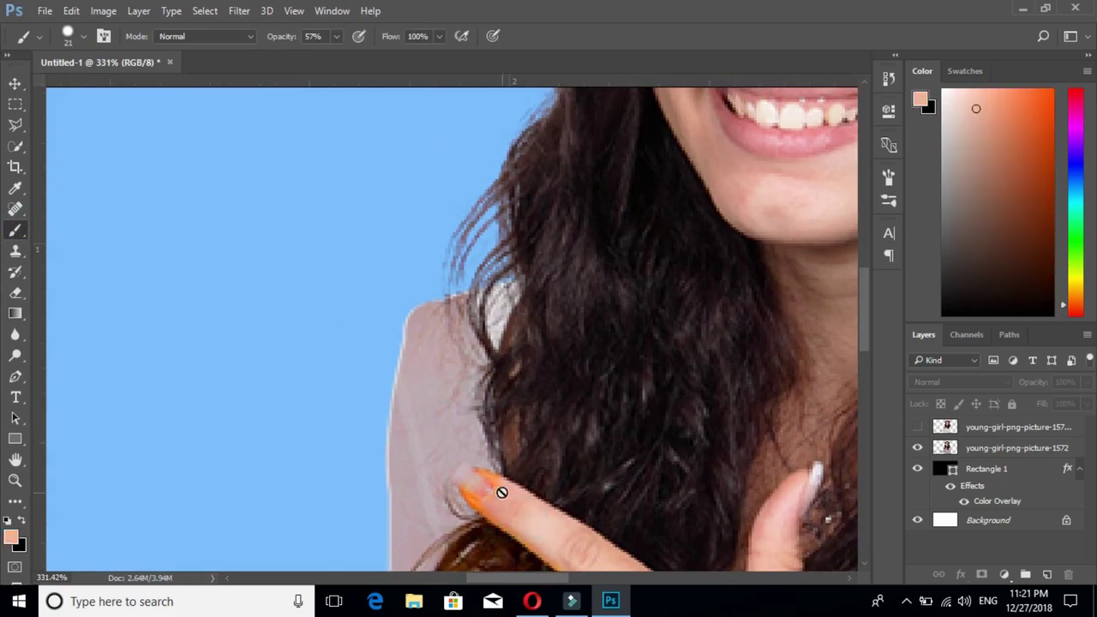
scroll(501, 492, "up", 2)
scroll(497, 486, "up", 2)
scroll(489, 478, "up", 2)
left_click(499, 483)
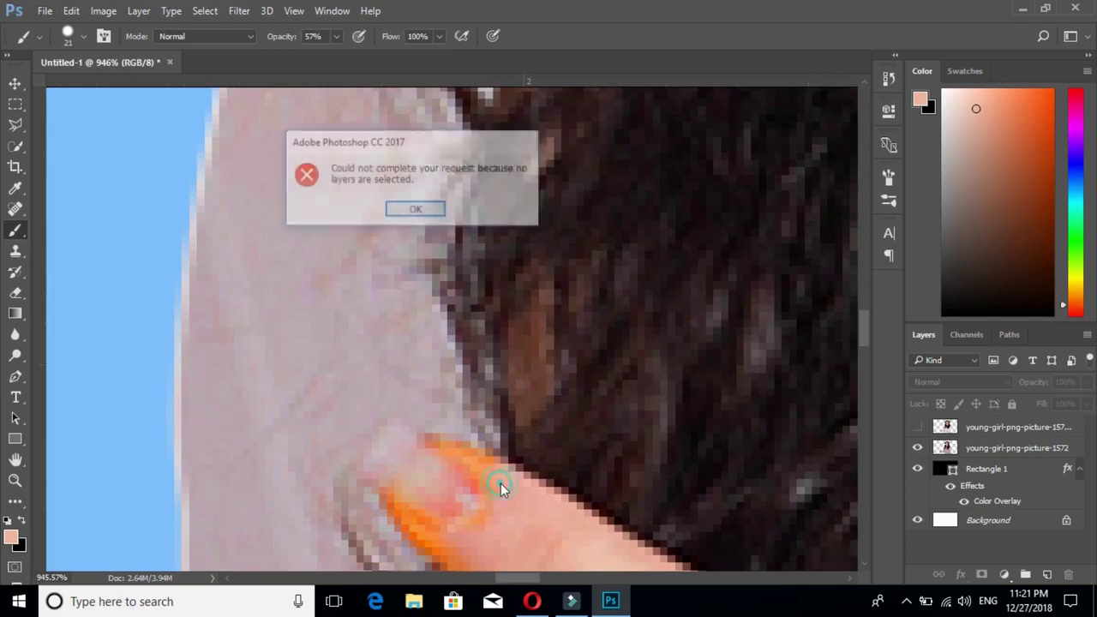
left_click(446, 209)
left_click(1012, 449)
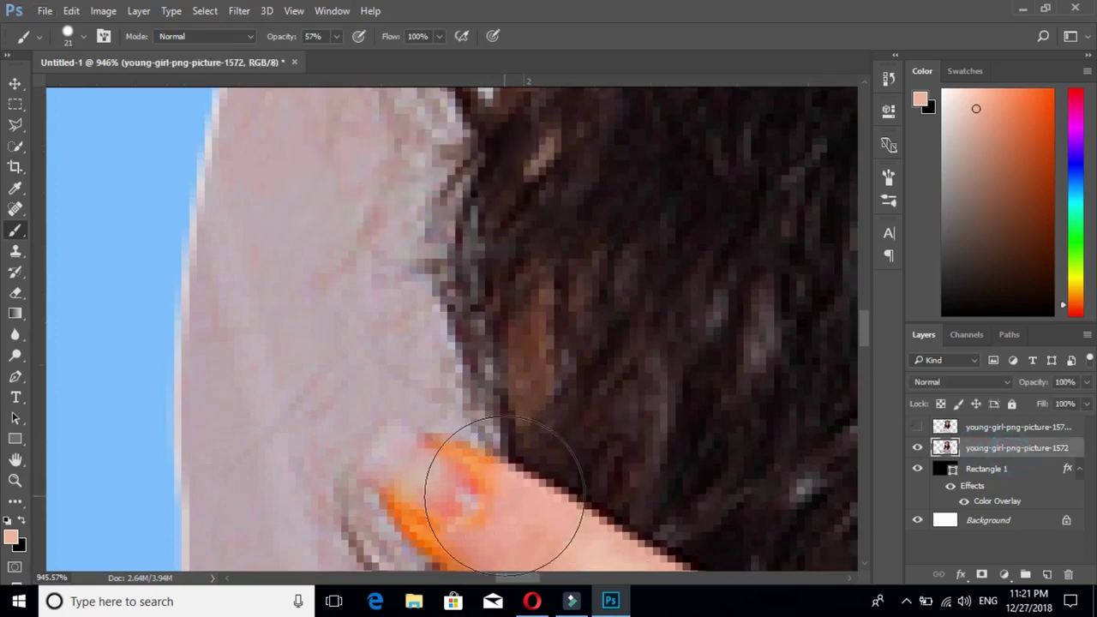
Shrink the brush to 3 px and paint skin tone along the finger's edge toward the ring
left_click(83, 39)
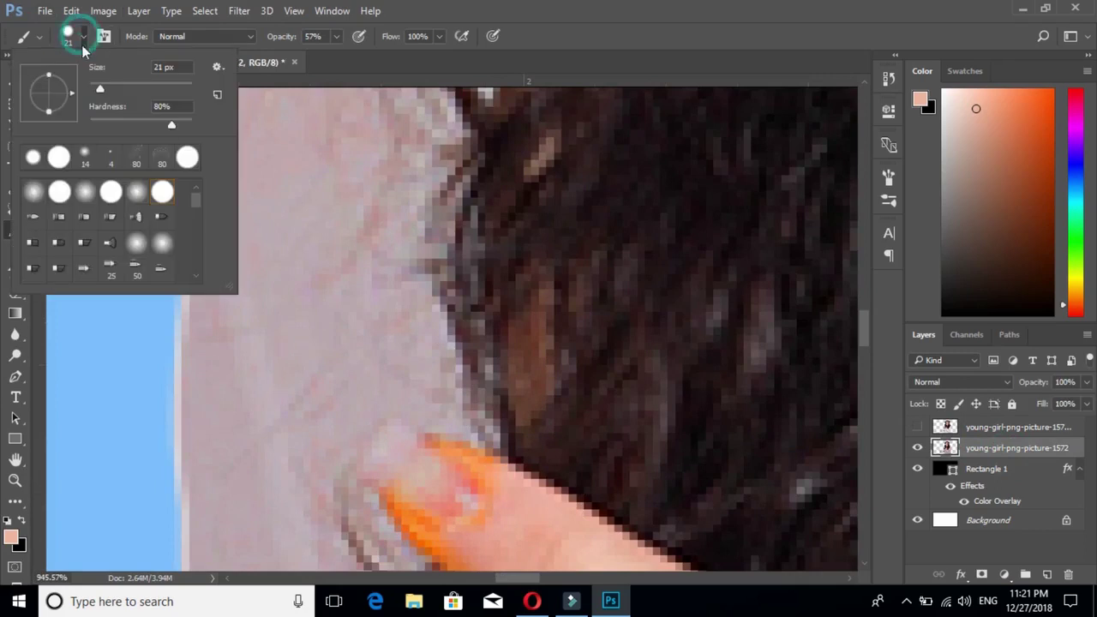
left_click_drag(98, 86, 93, 88)
left_click_drag(90, 88, 92, 89)
key("Return")
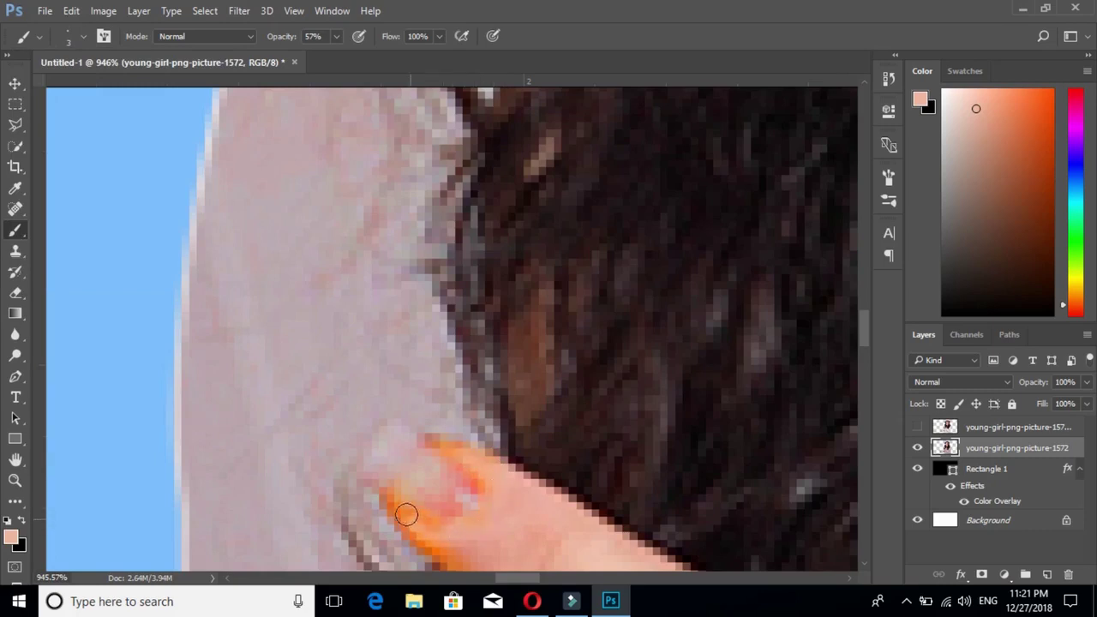
mouse_move(464, 511)
left_mouse_down()
mouse_move(382, 321)
mouse_move(678, 556)
mouse_move(465, 275)
mouse_move(431, 190)
left_mouse_up()
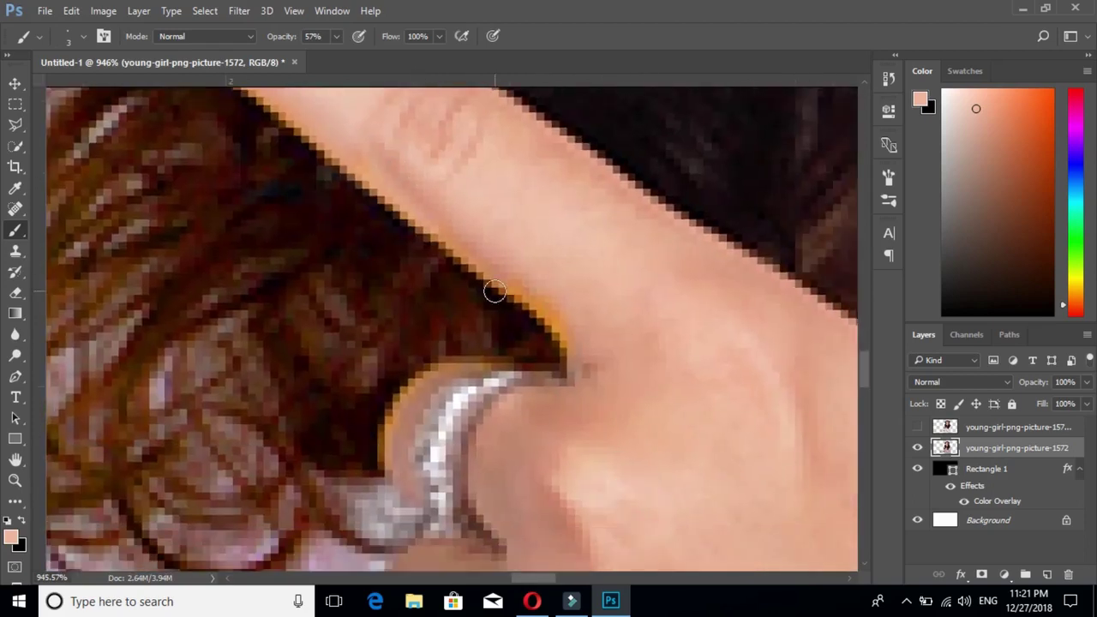
left_click_drag(528, 291, 571, 346)
Paint skin colour over stray hair by the earring and along the finger's left edge
scroll(493, 291, "down", 1)
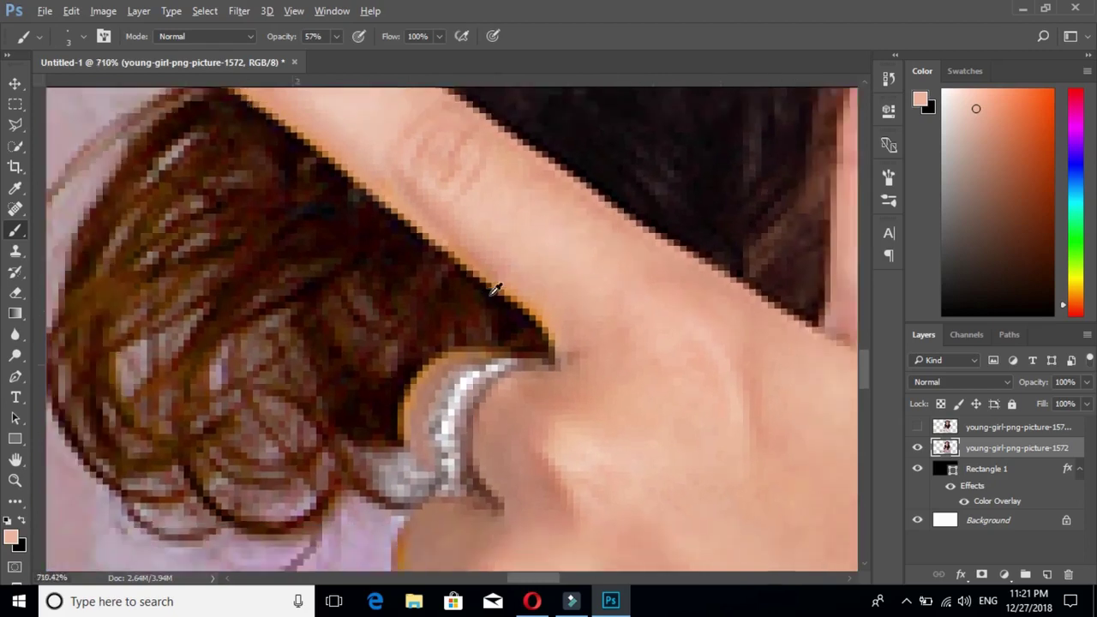
scroll(497, 290, "down", 1)
scroll(497, 288, "down", 1)
scroll(448, 196, "up", 1)
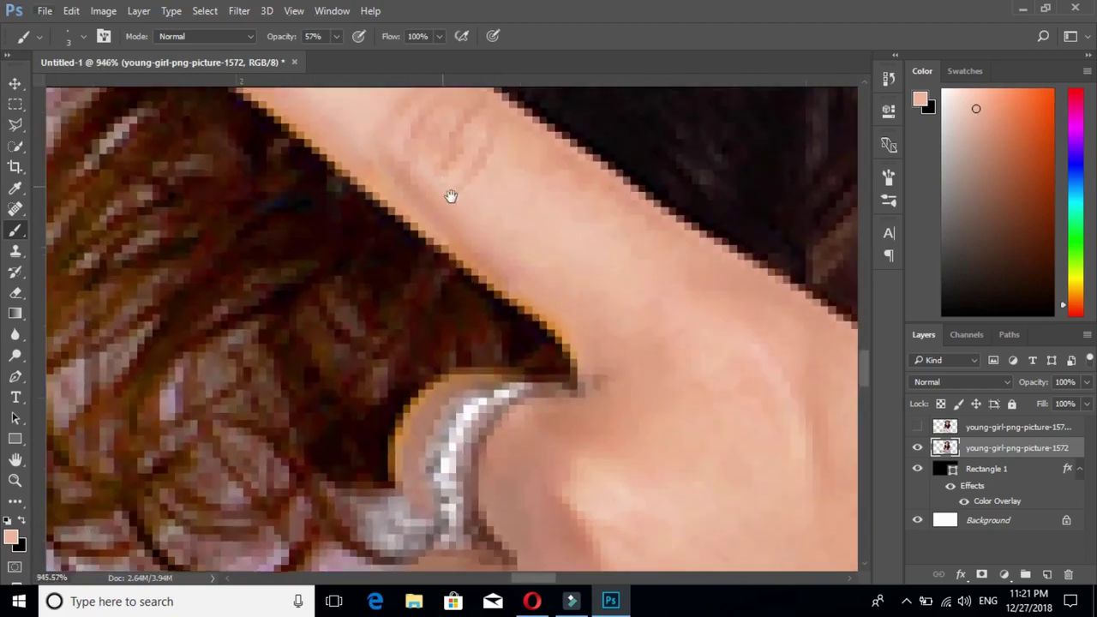
scroll(742, 504, "up", 1)
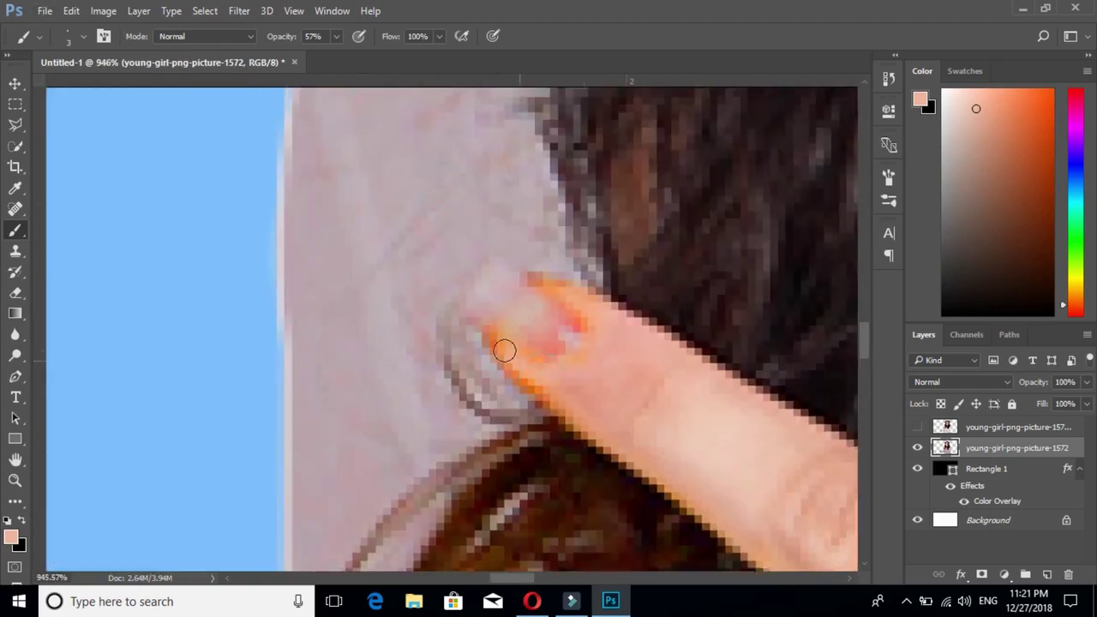
mouse_move(615, 386)
left_mouse_down()
mouse_move(533, 233)
mouse_move(511, 216)
left_mouse_up()
mouse_move(691, 201)
left_mouse_down()
mouse_move(651, 190)
mouse_move(591, 257)
mouse_move(624, 362)
left_mouse_up()
left_click_drag(645, 443, 600, 286)
mouse_move(551, 245)
left_mouse_down()
mouse_move(540, 296)
mouse_move(566, 356)
left_mouse_up()
left_click_drag(577, 397, 519, 184)
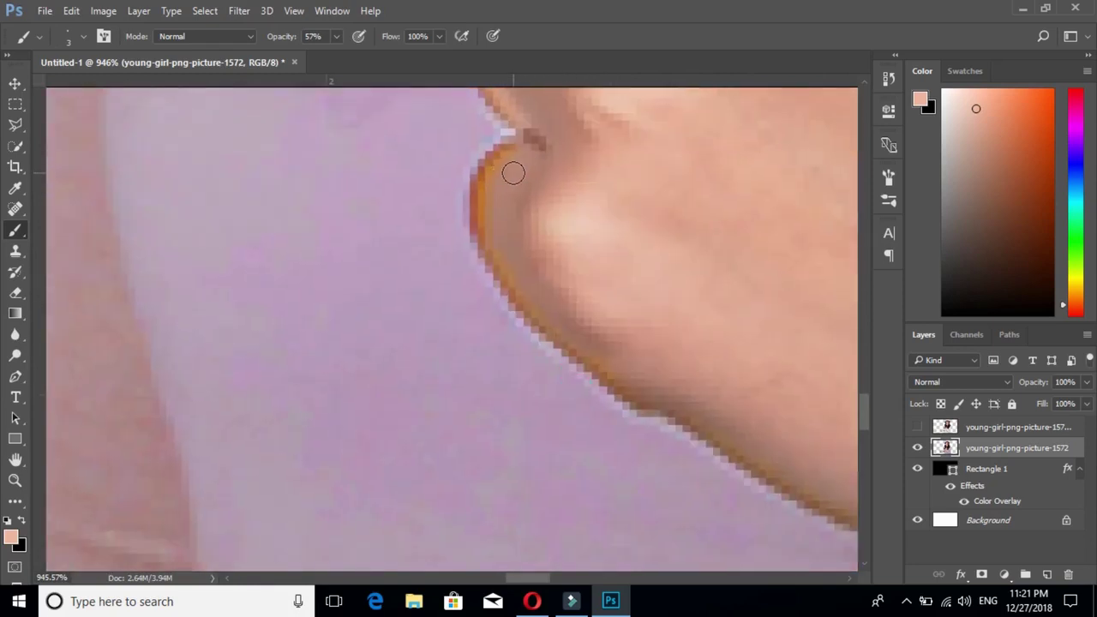
Resample a skin tone and paint over the bluish fringe along the finger edge
left_click(521, 167, "alt")
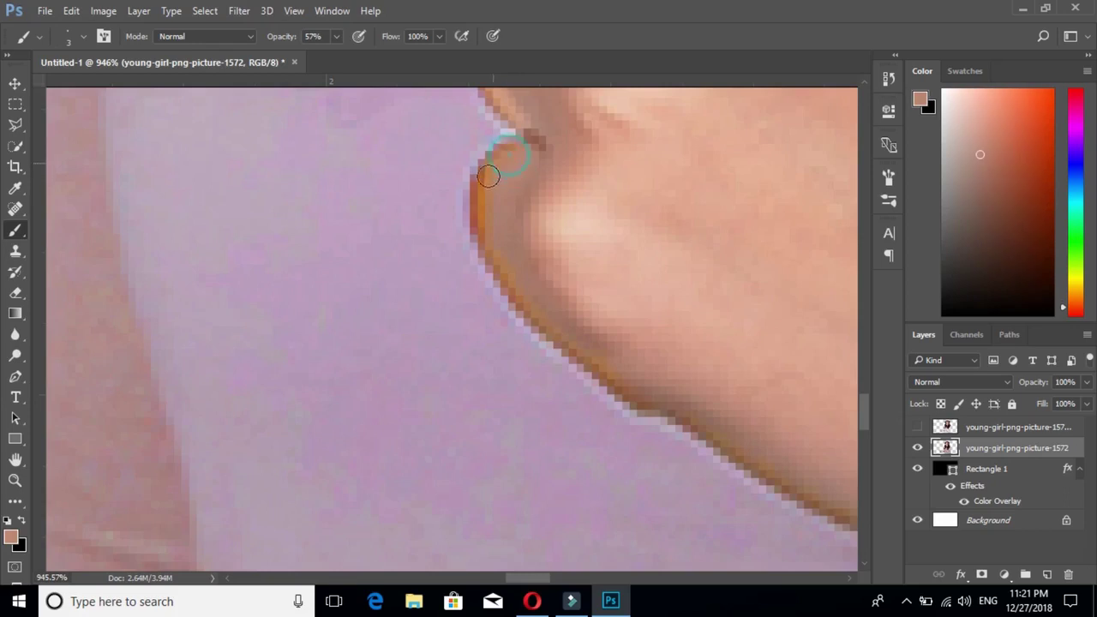
left_click_drag(489, 184, 490, 242)
mouse_move(528, 312)
left_mouse_down()
mouse_move(787, 488)
mouse_move(466, 238)
left_mouse_up()
mouse_move(518, 303)
left_mouse_down()
mouse_move(608, 317)
mouse_move(748, 257)
mouse_move(812, 210)
left_mouse_up()
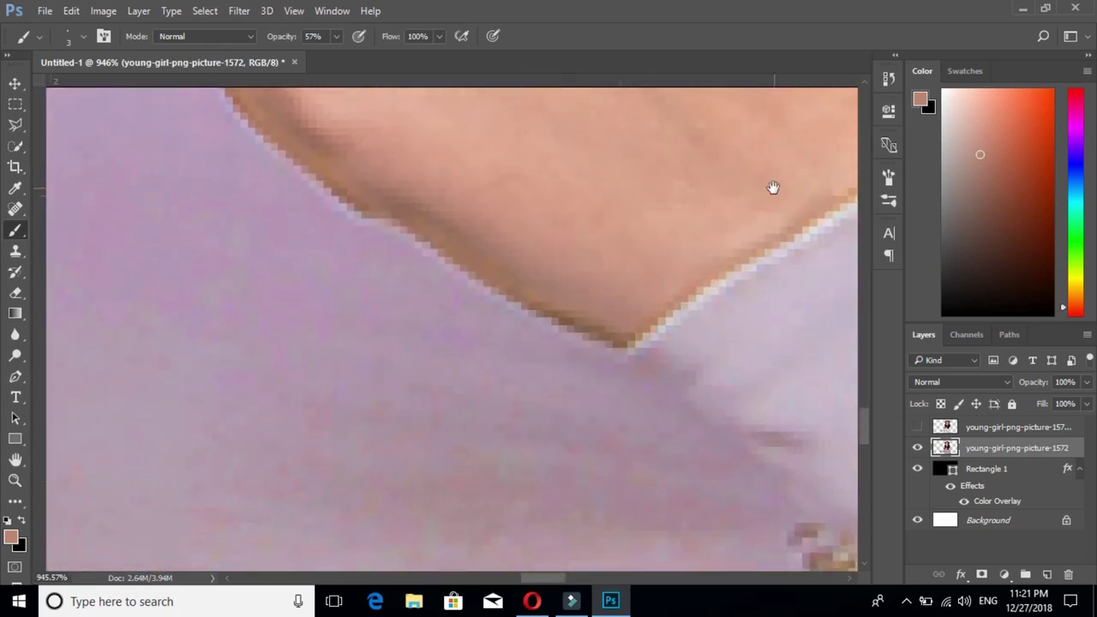
Paint out the pale fringe along the neckline edge with skin tone
scroll(774, 187, "up", 5)
scroll(774, 187, "right", 3)
left_click_drag(539, 386, 318, 507)
scroll(413, 334, "down", 3)
scroll(413, 334, "down", 4)
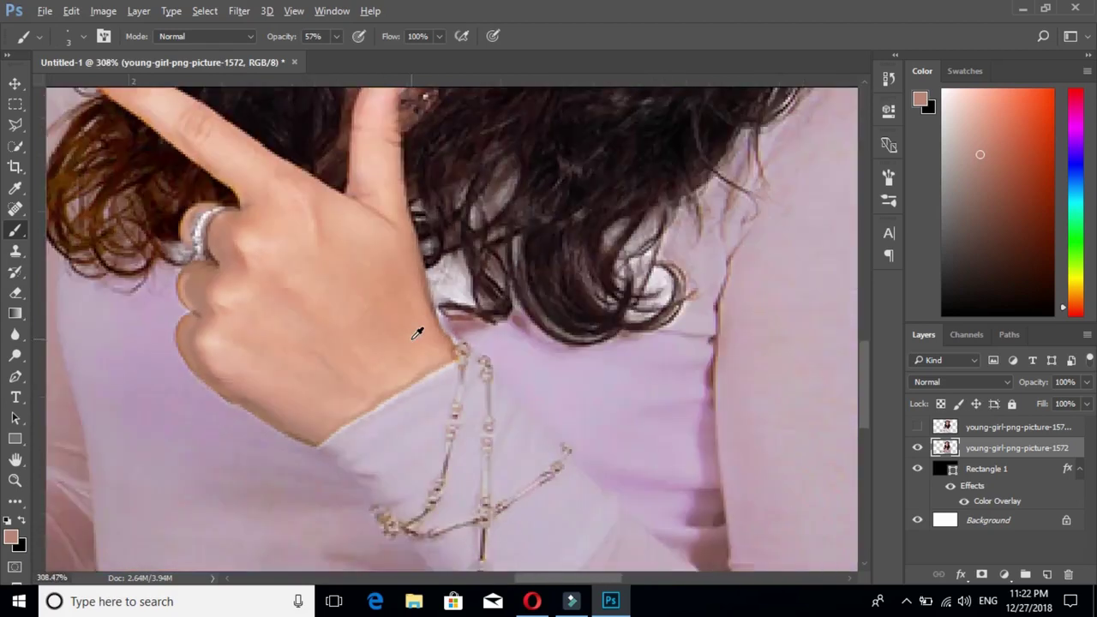
scroll(416, 325, "down", 3)
Zoom and pan to bring the face and the hair beside the shoulder into view
left_click_drag(379, 249, 384, 363)
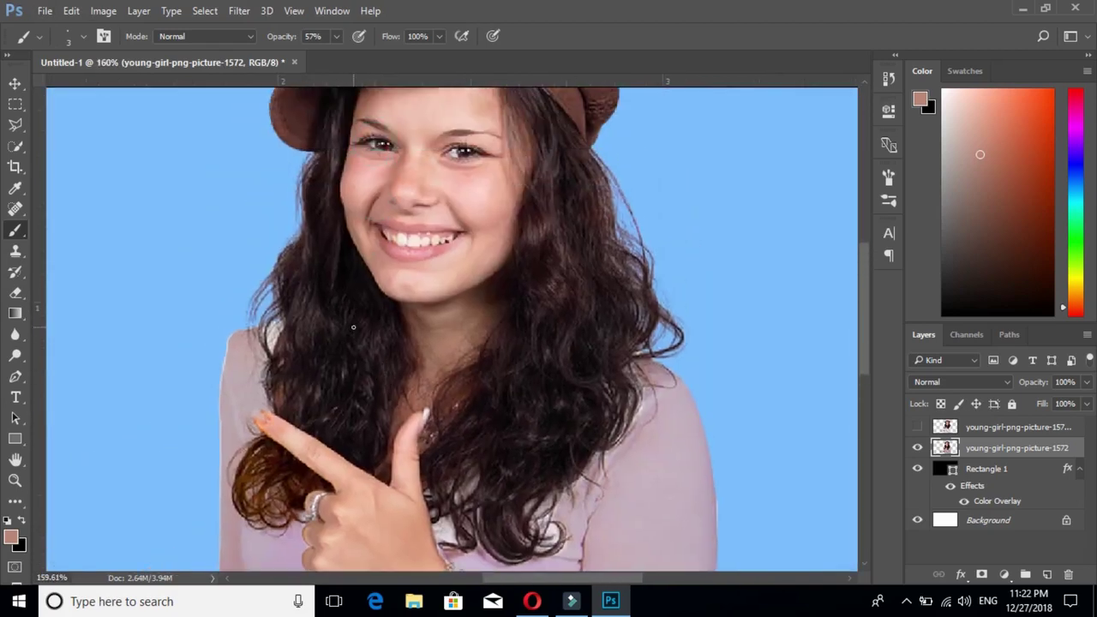
scroll(354, 326, "up", 1)
scroll(354, 315, "up", 2)
scroll(357, 318, "up", 2)
scroll(328, 301, "up", 2)
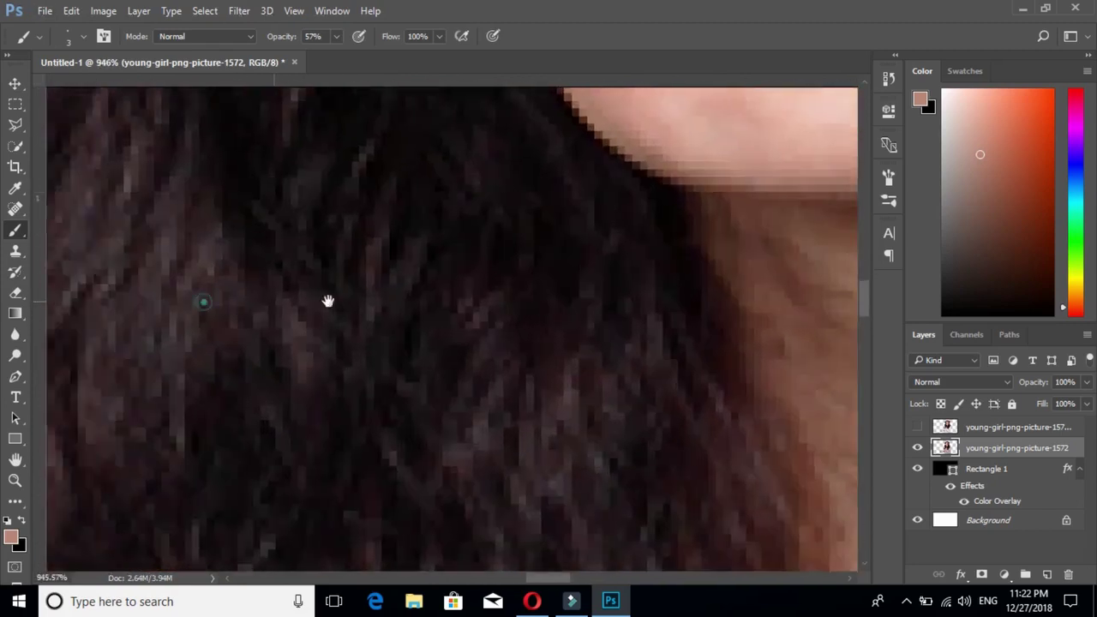
left_click_drag(328, 301, 386, 409)
Sample light pinks from the top and paint over the pale gap in the hair
left_click(227, 445, "alt")
left_click_drag(393, 310, 405, 343)
mouse_move(439, 309)
left_mouse_down()
mouse_move(429, 378)
mouse_move(369, 463)
mouse_move(310, 436)
left_mouse_up()
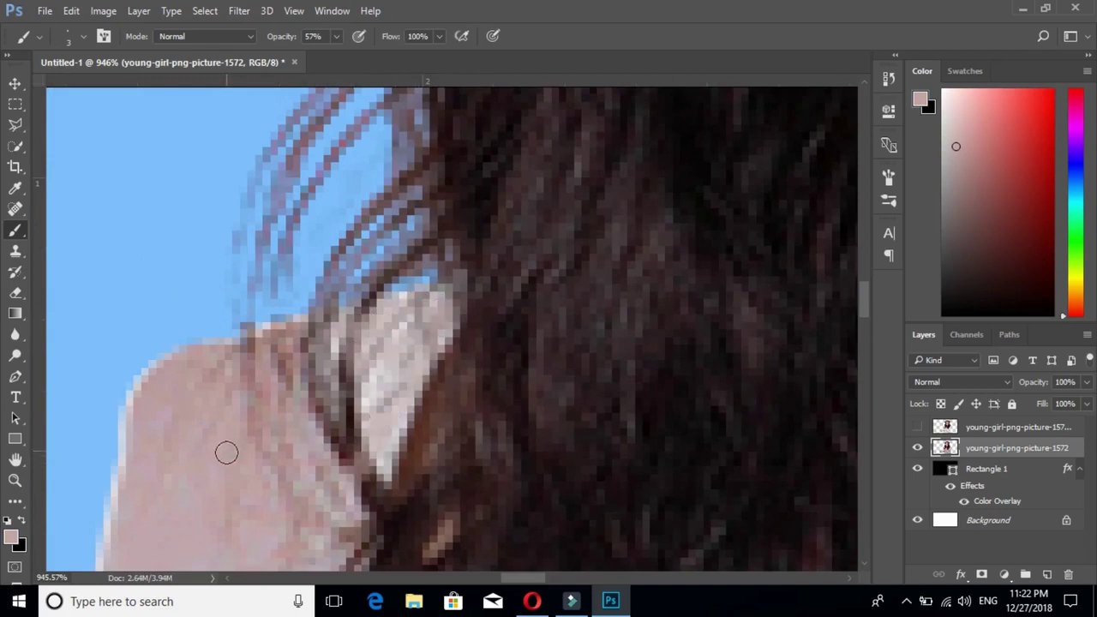
left_click(257, 425, "alt")
mouse_move(370, 356)
left_mouse_down()
mouse_move(421, 325)
mouse_move(403, 437)
mouse_move(378, 479)
mouse_move(455, 310)
mouse_move(329, 332)
mouse_move(382, 362)
mouse_move(407, 360)
left_mouse_up()
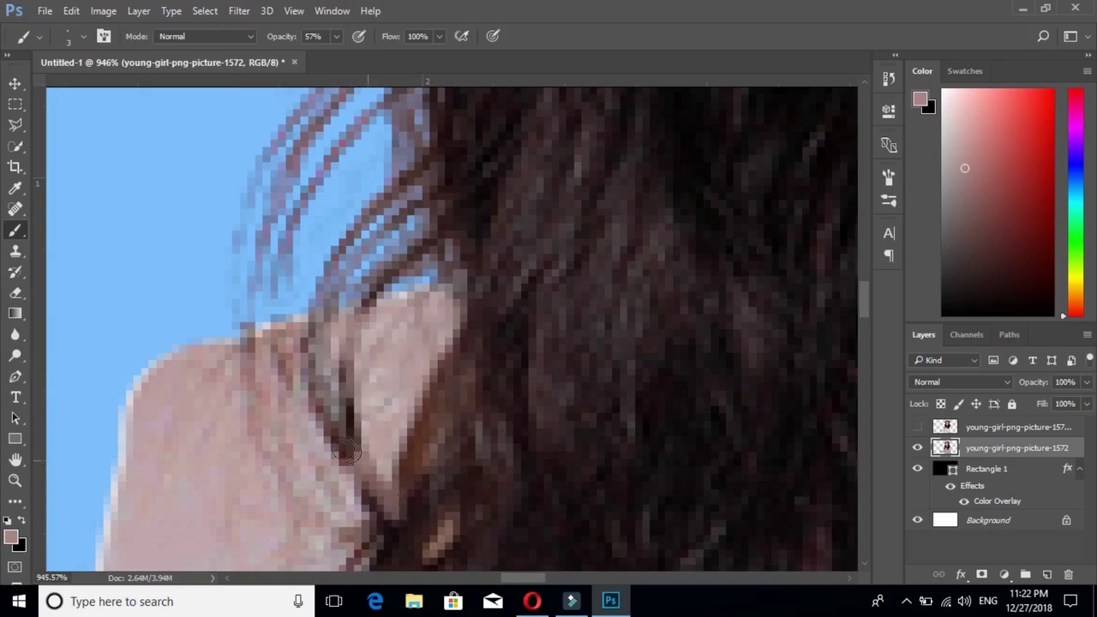
Smooth the fringe pixels along the shoulder's outer edge with the sampled pink
scroll(439, 327, "down", 2)
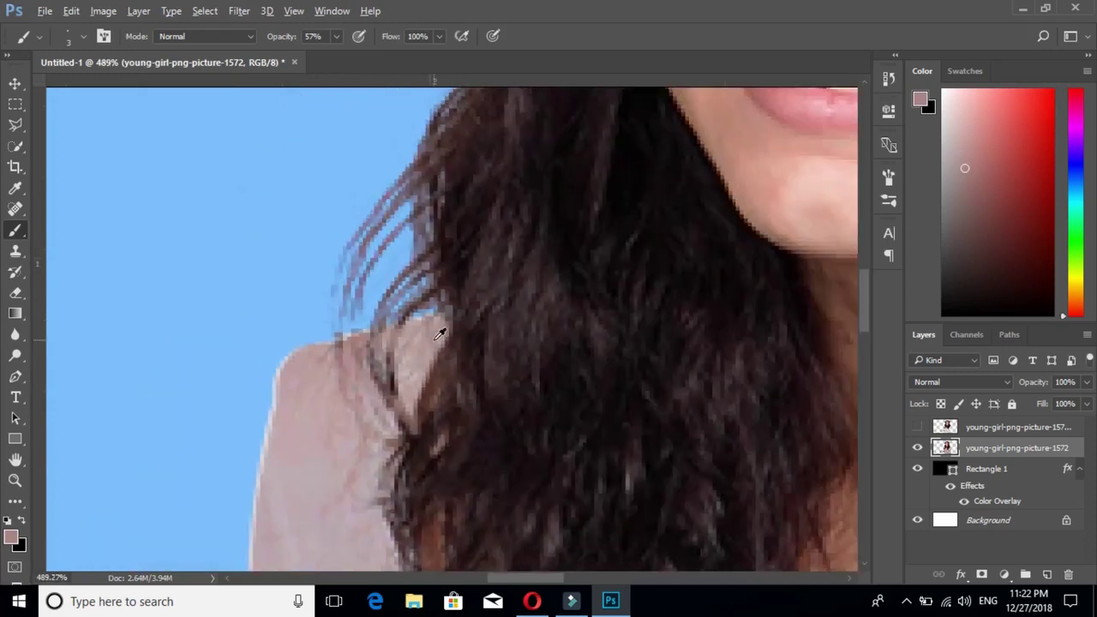
scroll(437, 326, "down", 2)
scroll(437, 326, "down", 2)
scroll(438, 343, "up", 2)
scroll(443, 366, "up", 2)
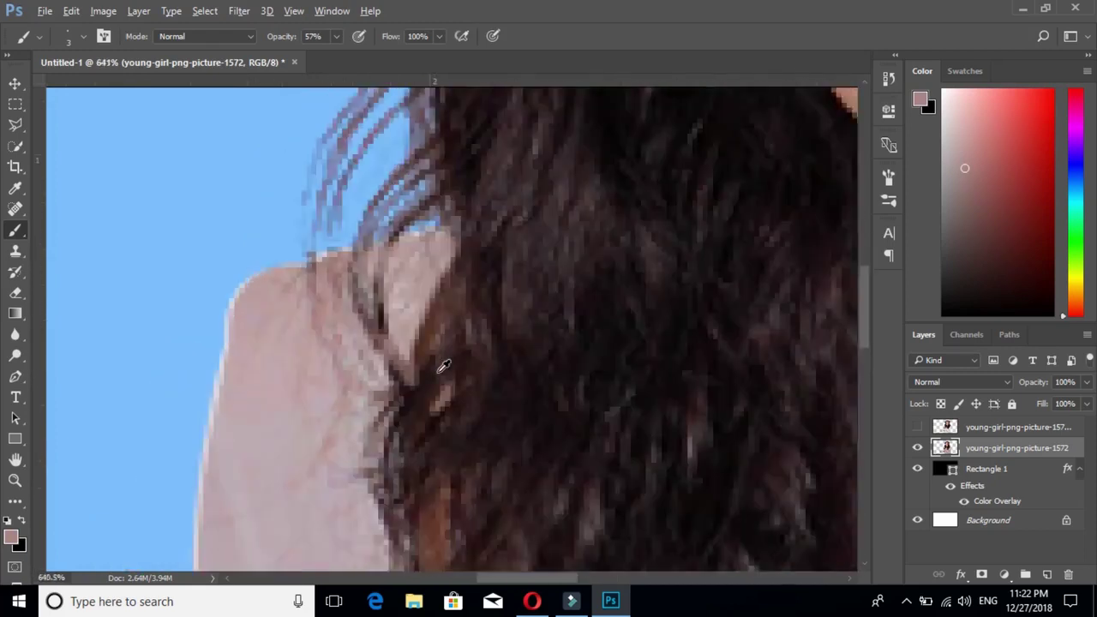
scroll(443, 366, "up", 2)
left_click_drag(296, 279, 674, 340)
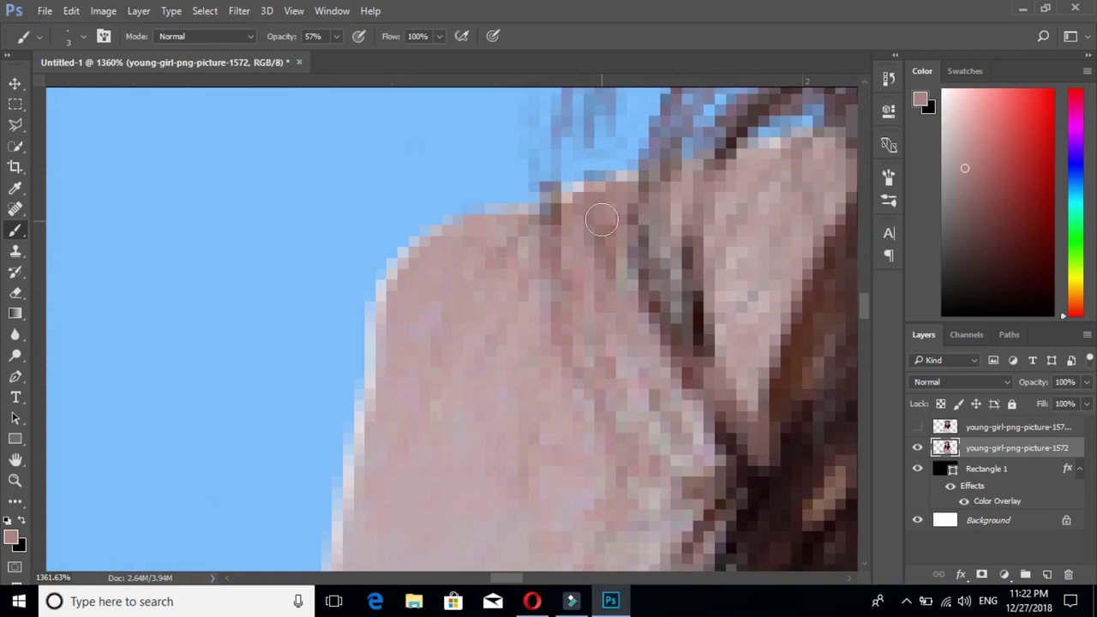
mouse_move(627, 186)
left_mouse_down()
mouse_move(372, 386)
mouse_move(335, 526)
mouse_move(394, 206)
mouse_move(367, 262)
mouse_move(340, 546)
mouse_move(380, 186)
mouse_move(368, 213)
mouse_move(370, 510)
left_mouse_up()
Paint over the pale strip running down the shirt's left edge
scroll(389, 287, "down", 2)
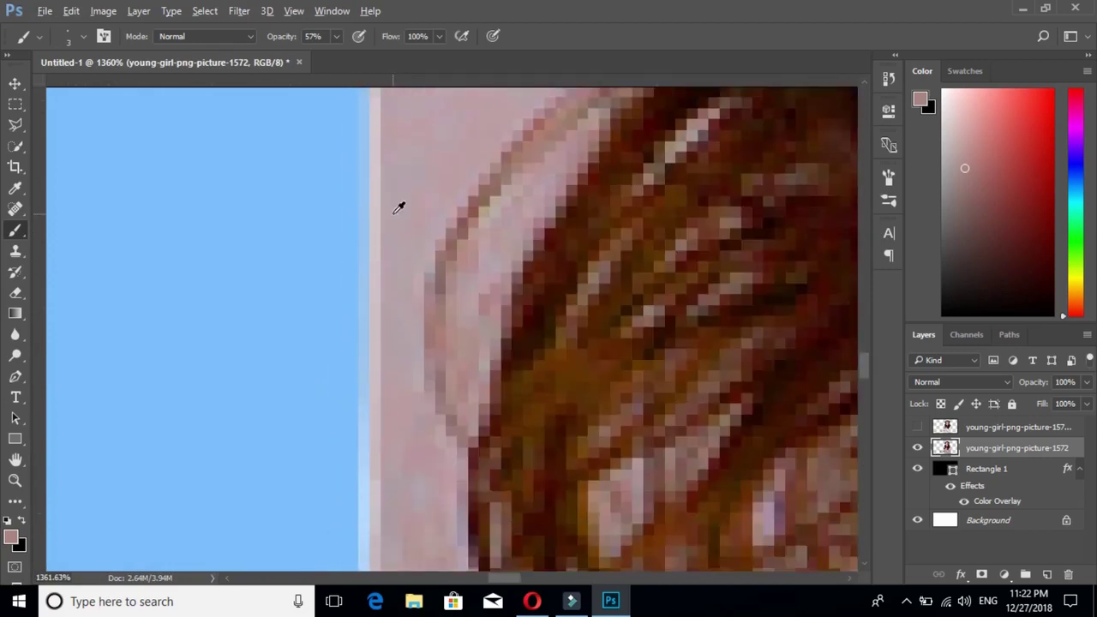
scroll(399, 206, "down", 3)
scroll(395, 207, "down", 2)
scroll(393, 213, "down", 3)
scroll(392, 213, "up", 3)
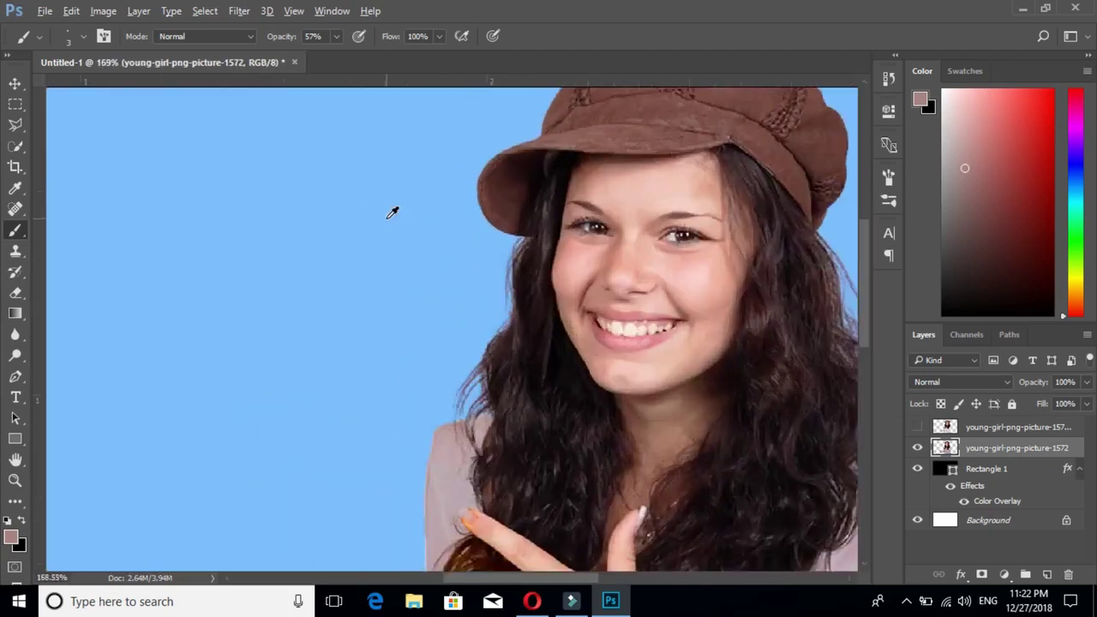
scroll(399, 218, "up", 1)
left_click_drag(407, 229, 626, 404)
scroll(625, 411, "up", 2)
scroll(340, 220, "up", 1)
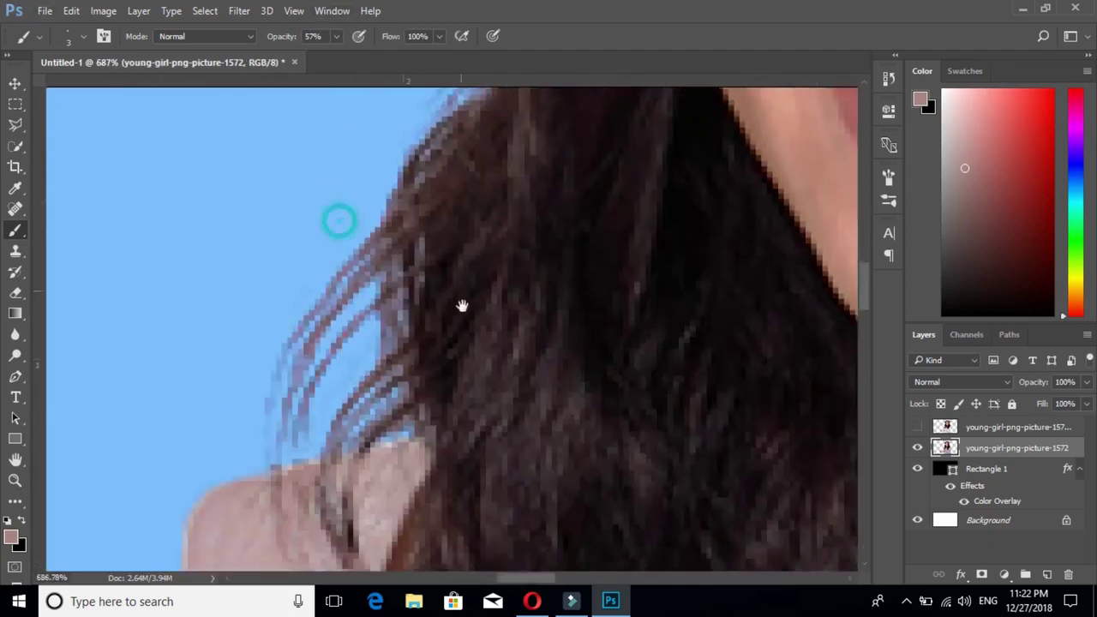
scroll(364, 321, "up", 1)
left_click_drag(364, 321, 424, 221)
mouse_move(357, 416)
left_mouse_down()
mouse_move(329, 335)
mouse_move(362, 202)
mouse_move(354, 263)
left_mouse_up()
left_click_drag(307, 140, 303, 456)
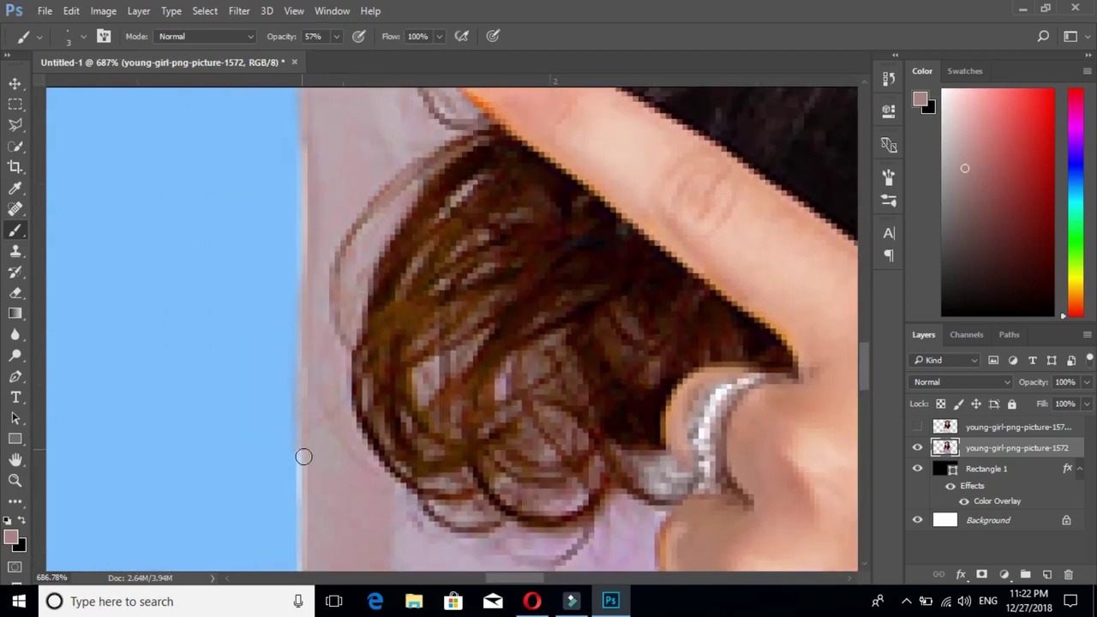
left_click_drag(306, 559, 338, 132)
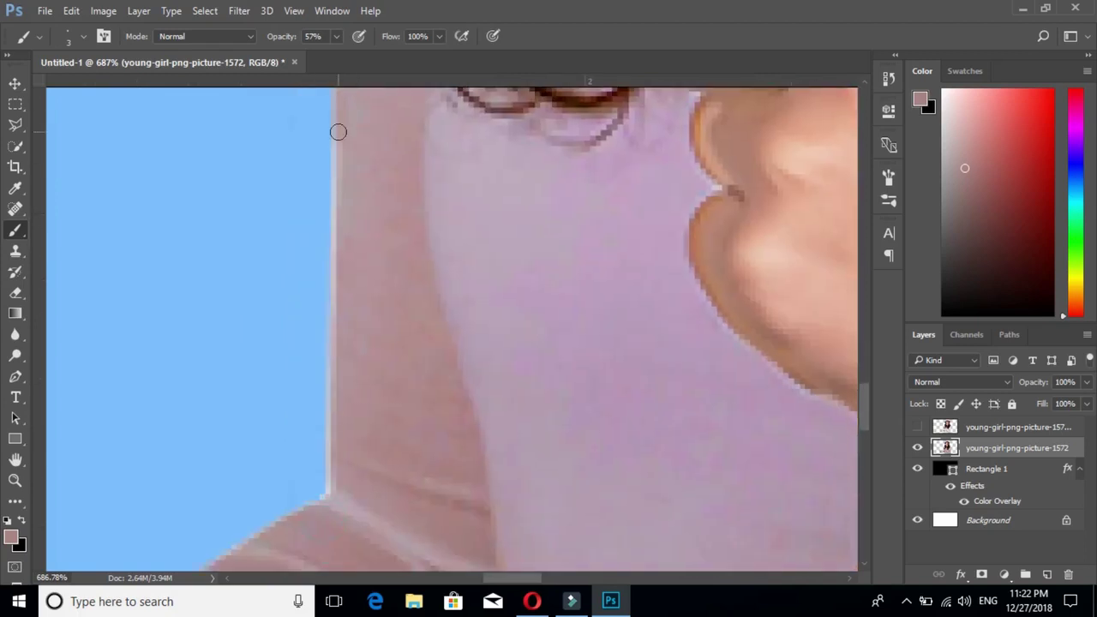
left_click_drag(340, 187, 325, 493)
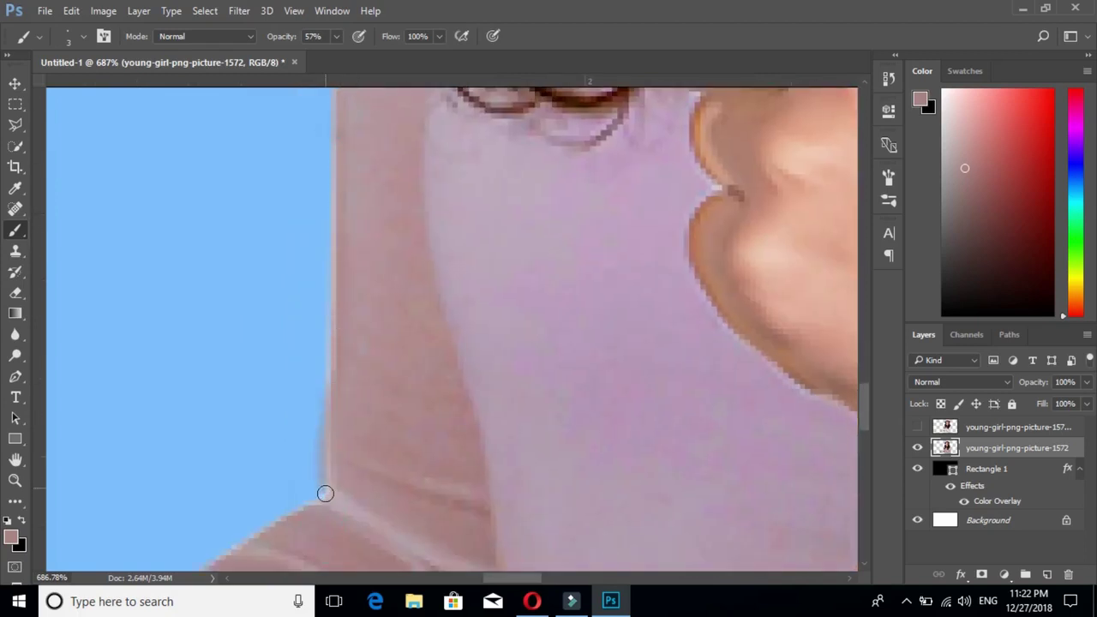
Zoom in on the right shoulder and paint the white stray hair pixels dusty pink
scroll(350, 340, "down", 5)
scroll(349, 343, "down", 3)
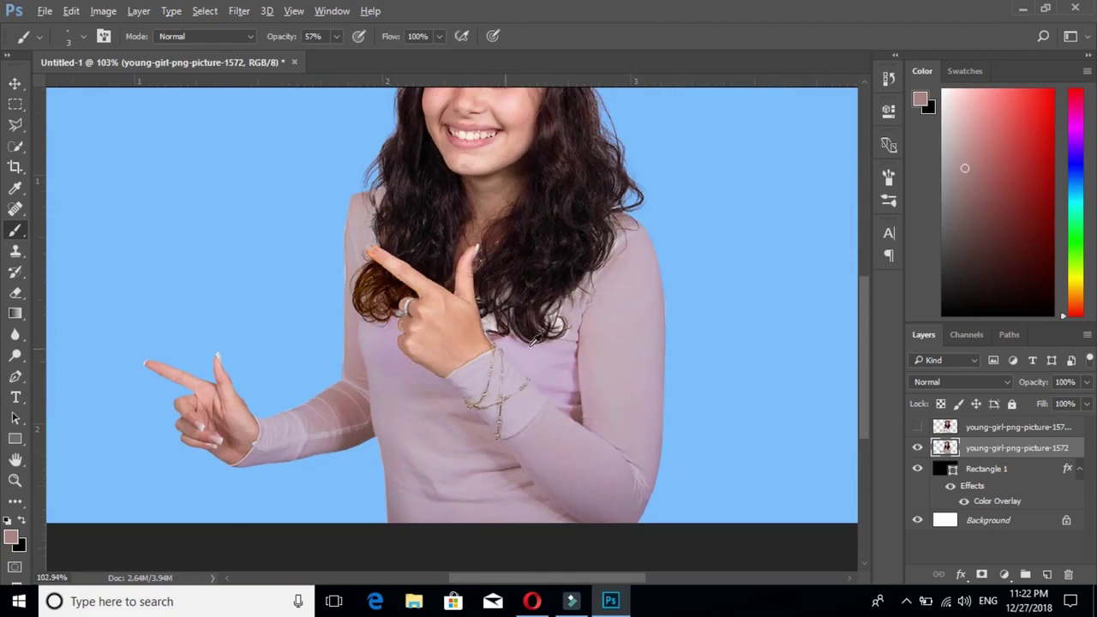
scroll(555, 323, "up", 2)
scroll(555, 315, "up", 2)
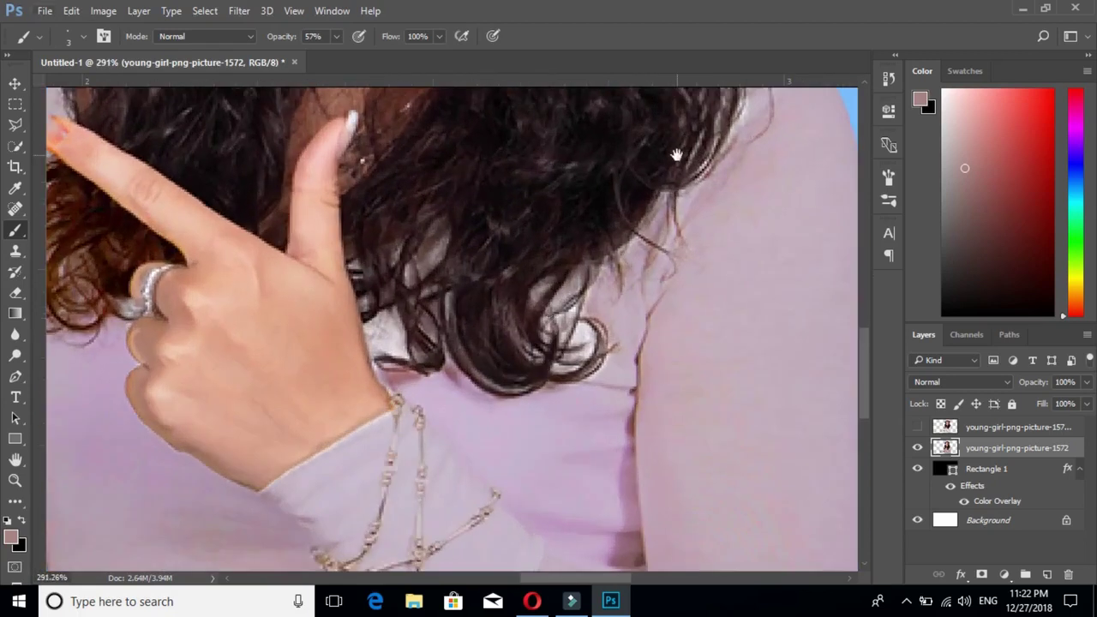
left_click_drag(676, 155, 437, 461)
scroll(497, 349, "up", 2)
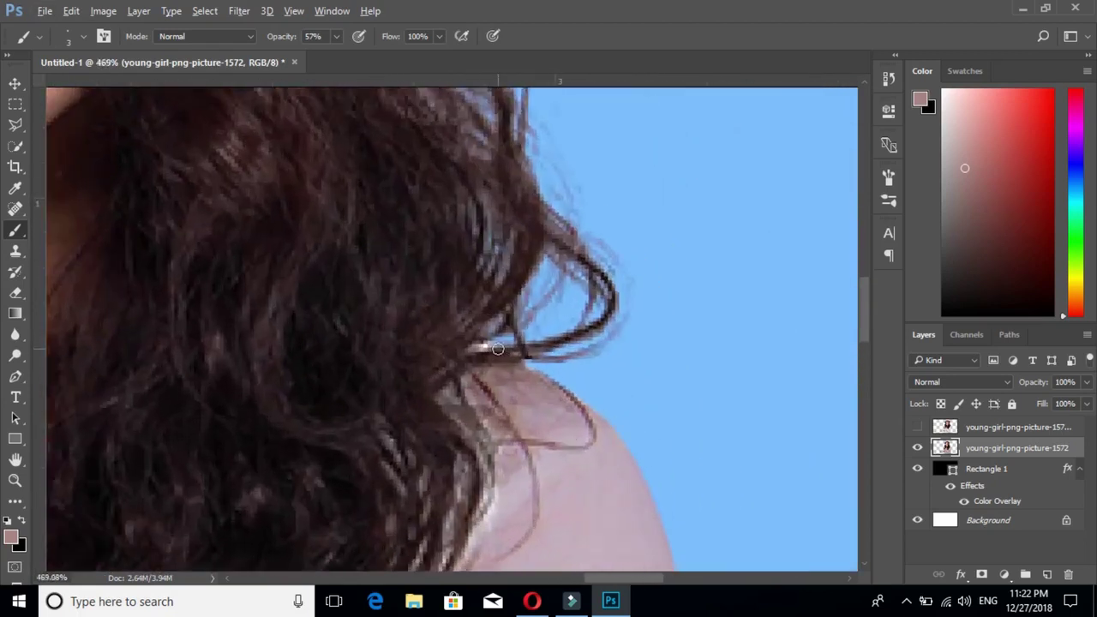
scroll(493, 350, "up", 2)
scroll(485, 351, "up", 2)
scroll(484, 354, "up", 2)
scroll(484, 354, "up", 1)
mouse_move(466, 343)
left_mouse_down()
mouse_move(448, 355)
mouse_move(514, 326)
mouse_move(473, 338)
left_mouse_up()
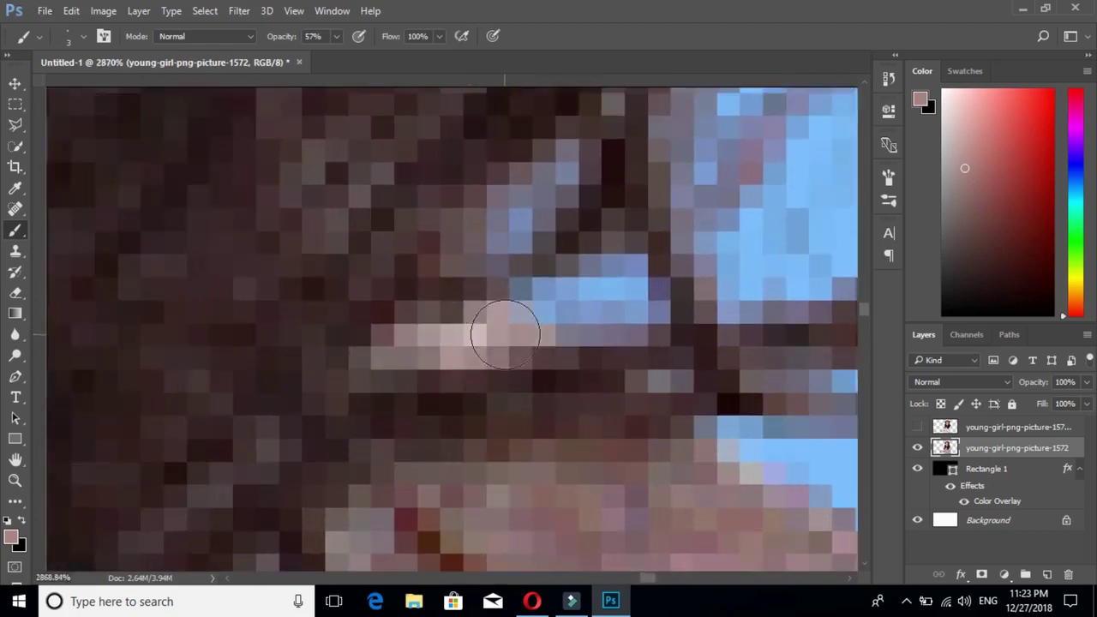
Zoom out and back in to review the repainted shoulder area
scroll(506, 335, "down", 2)
scroll(511, 327, "down", 2)
scroll(514, 330, "down", 2)
scroll(527, 339, "down", 1)
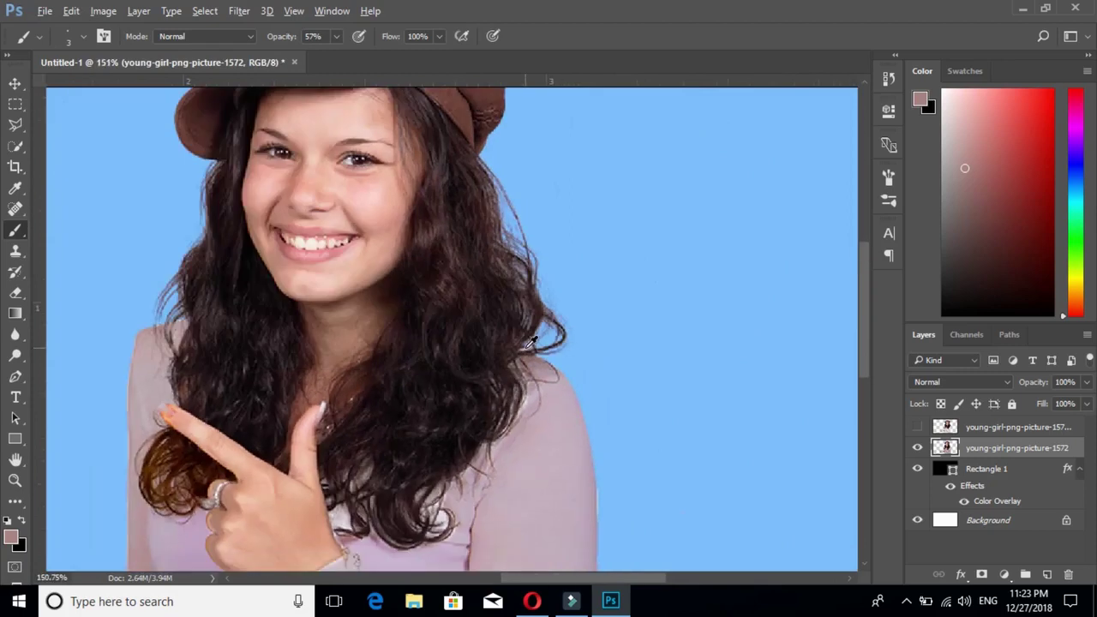
scroll(531, 341, "down", 1)
scroll(400, 171, "down", 1)
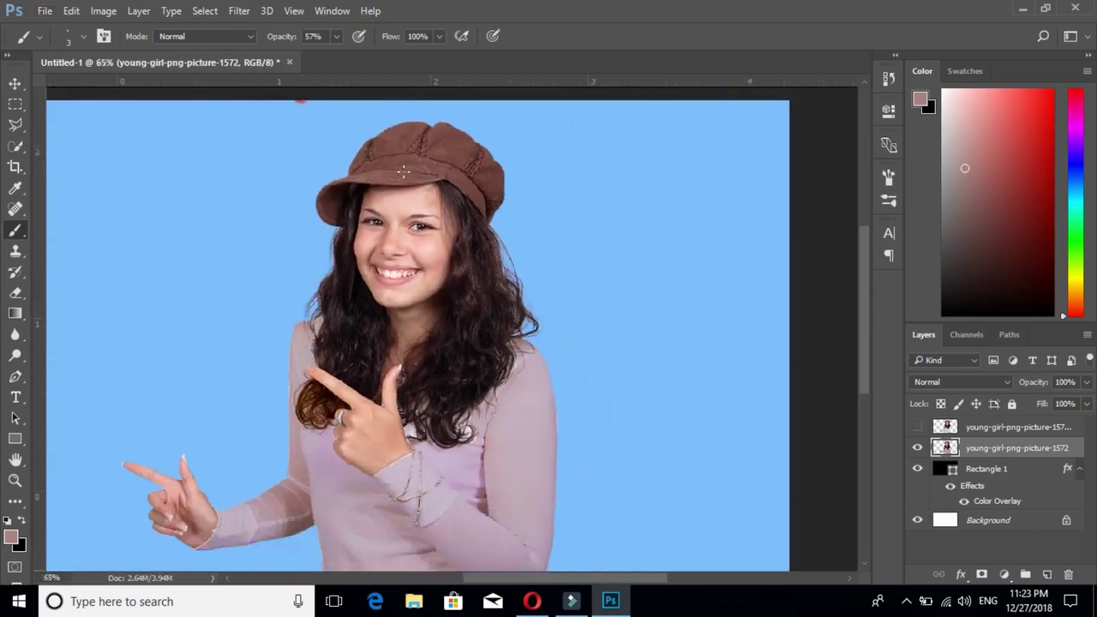
scroll(513, 283, "down", 1)
scroll(418, 223, "up", 2)
scroll(421, 226, "up", 2)
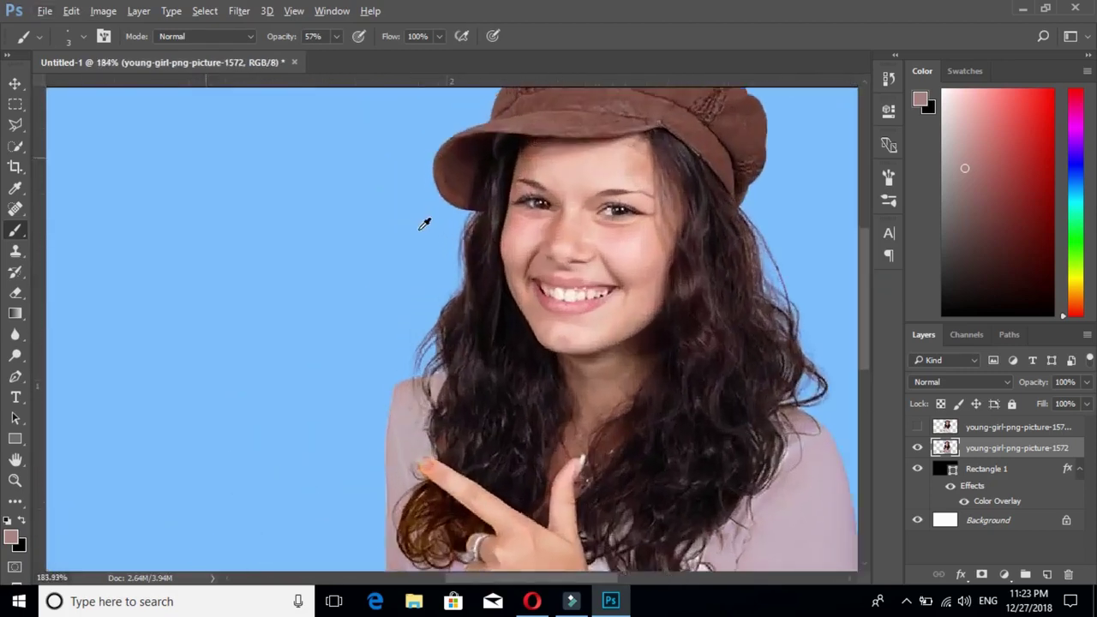
scroll(421, 225, "up", 1)
scroll(421, 495, "up", 1)
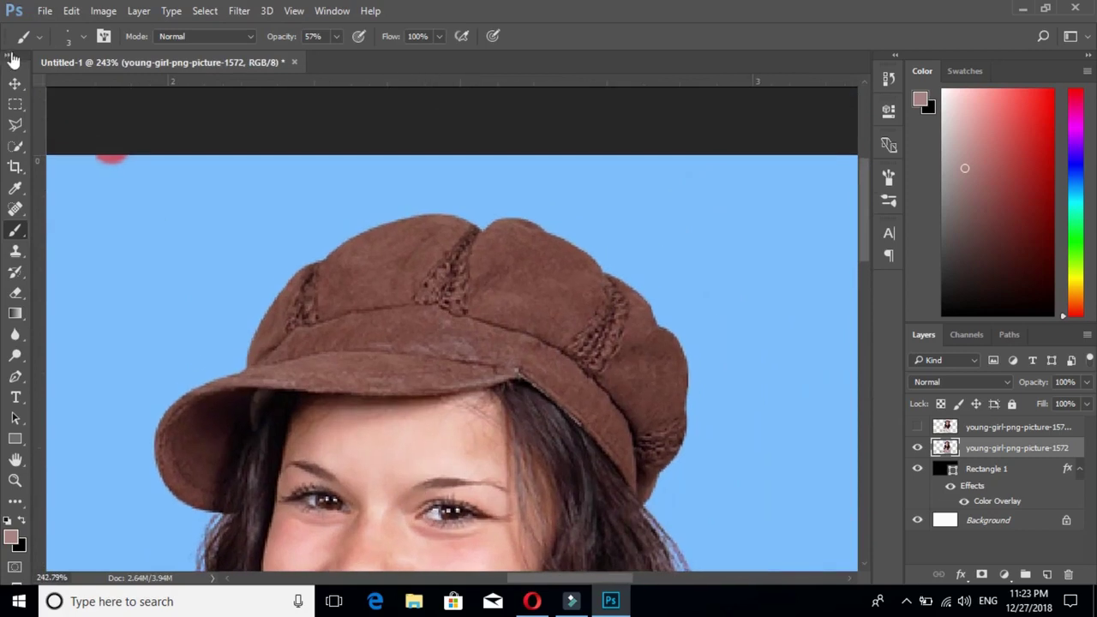
Quick-select the hat, covering its top, right side and left brim
left_click(14, 83)
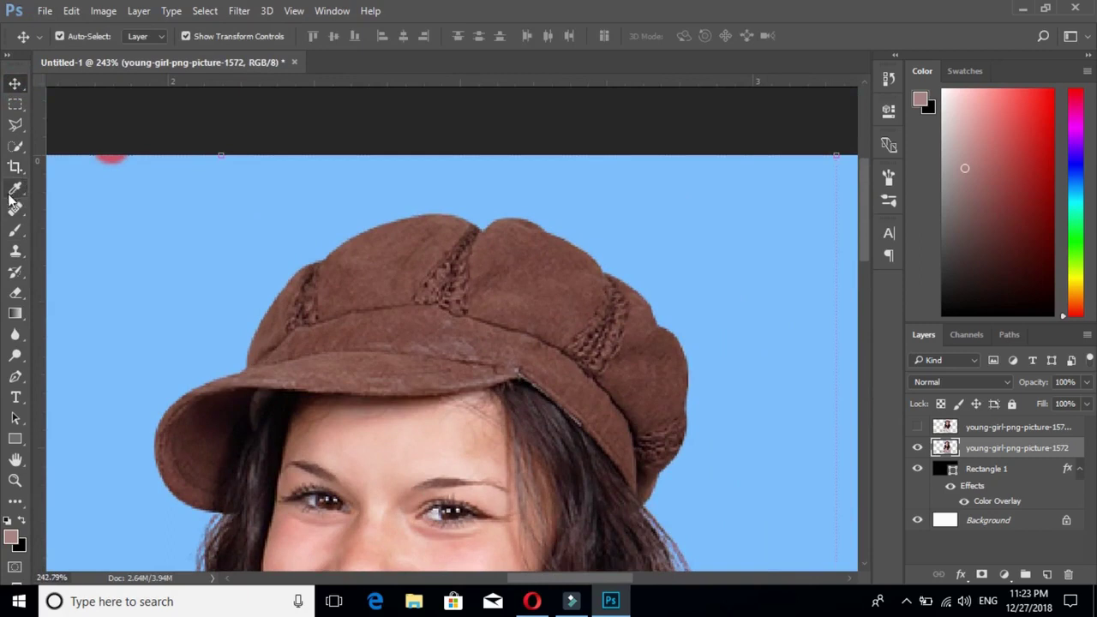
left_click(15, 146)
left_click(421, 297)
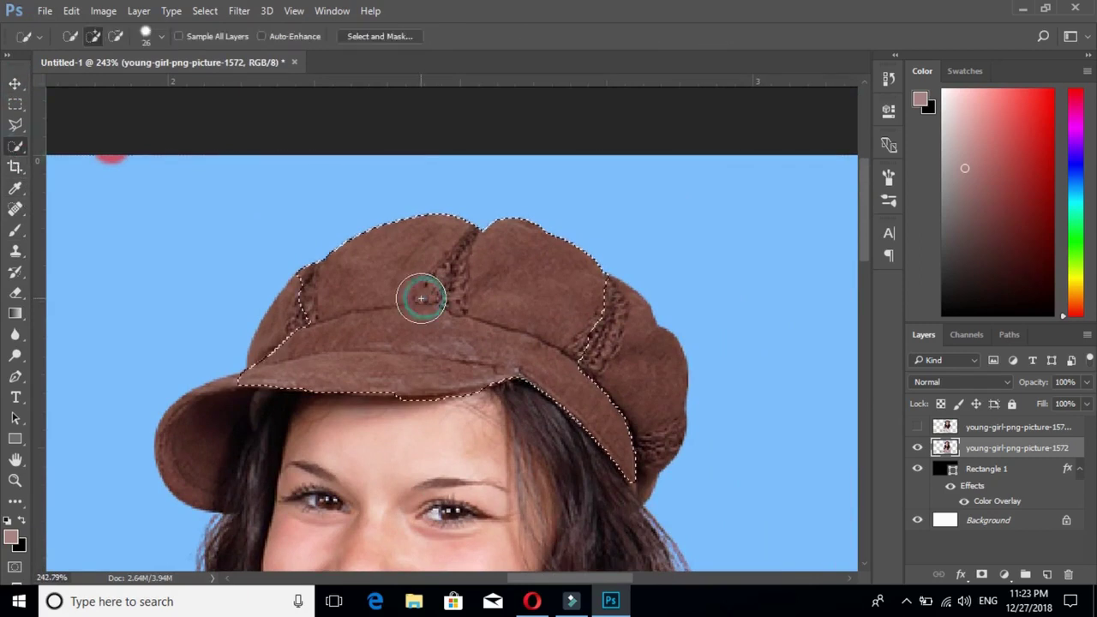
left_click(663, 372)
mouse_move(141, 409)
left_mouse_down()
mouse_move(258, 459)
mouse_move(265, 441)
mouse_move(254, 512)
left_mouse_up()
Switch to subtract mode with a smaller brush and remove the forehead dip from the selection
key("alt")
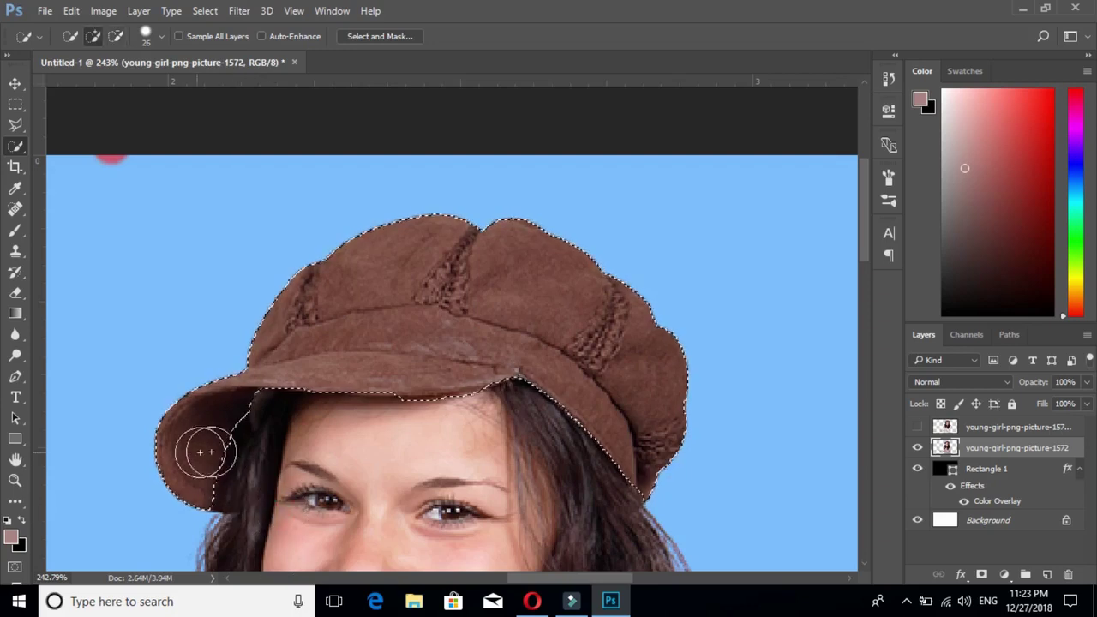
scroll(477, 421, "up", 3)
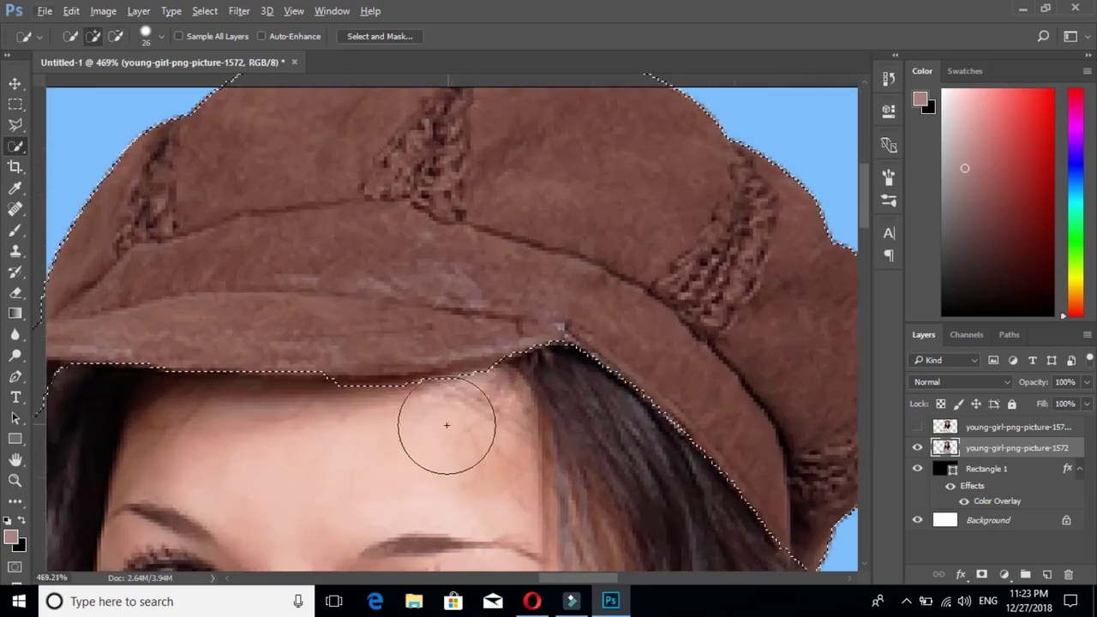
left_click(160, 39)
left_click_drag(93, 82, 81, 82)
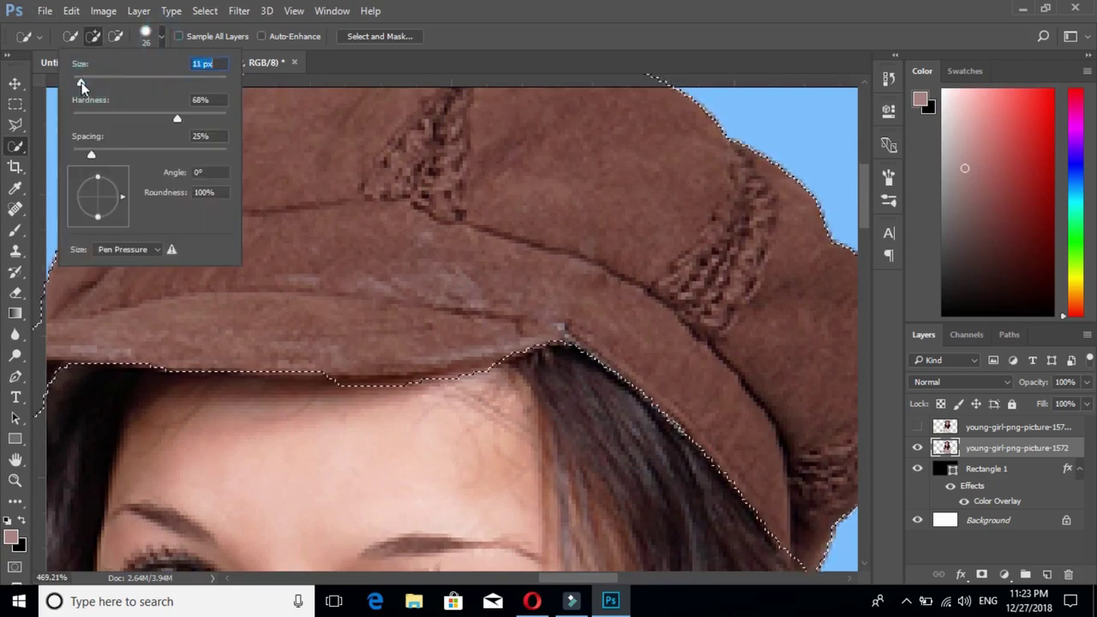
left_click(374, 410, "alt")
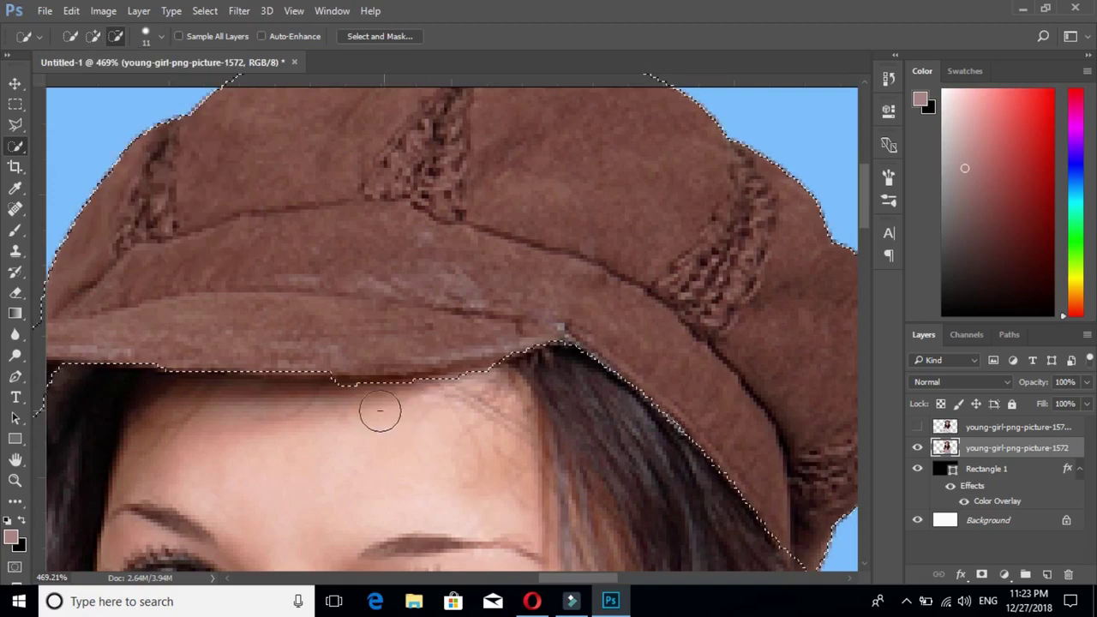
left_click_drag(350, 409, 344, 409)
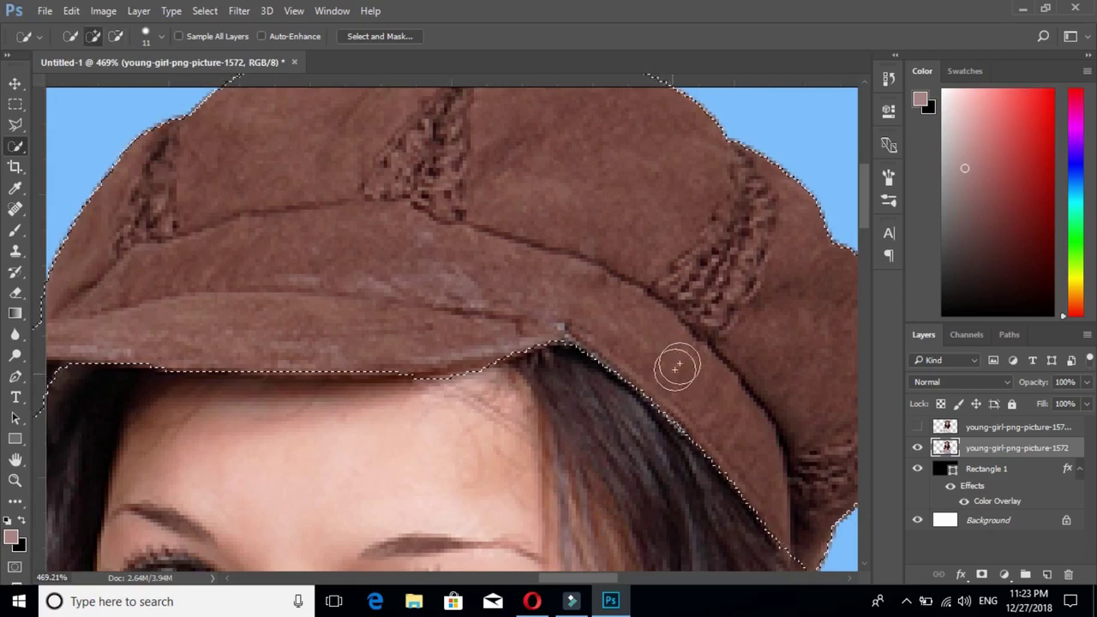
Undo an accidental background addition beside the left hat brim
scroll(678, 364, "down", 1)
scroll(681, 357, "down", 1)
scroll(674, 351, "down", 2)
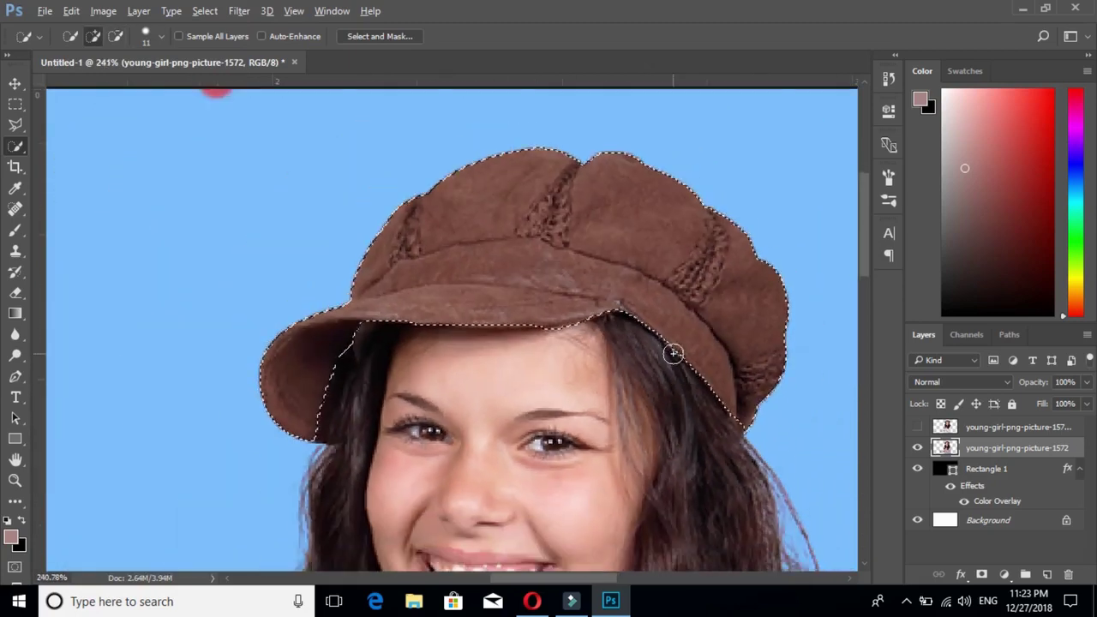
scroll(740, 380, "up", 1)
scroll(739, 378, "up", 1)
scroll(740, 380, "up", 1)
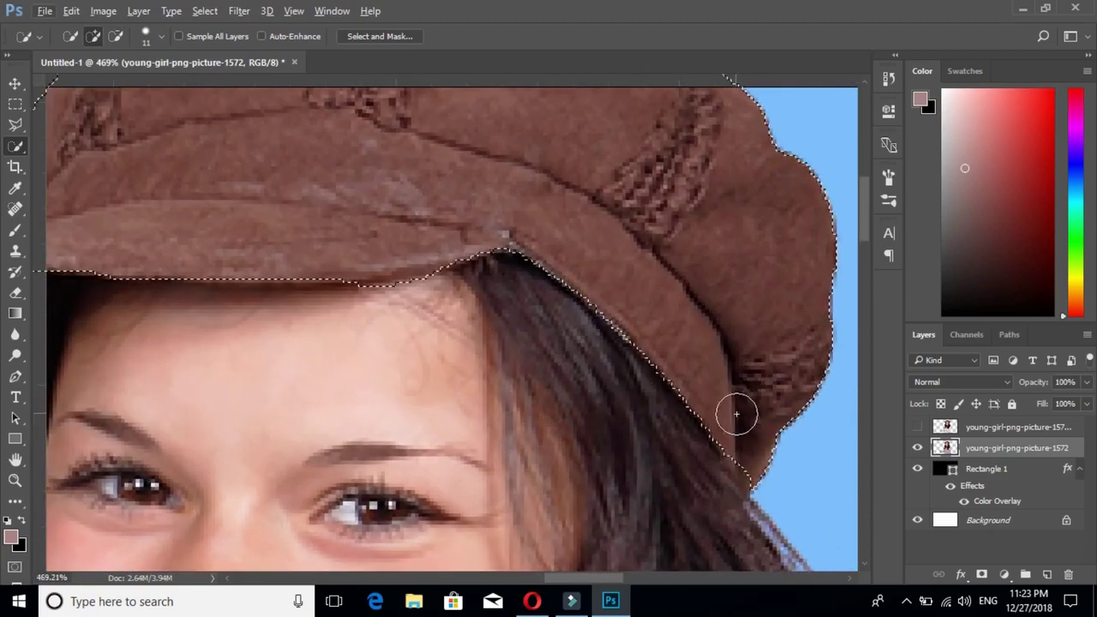
scroll(713, 339, "down", 2)
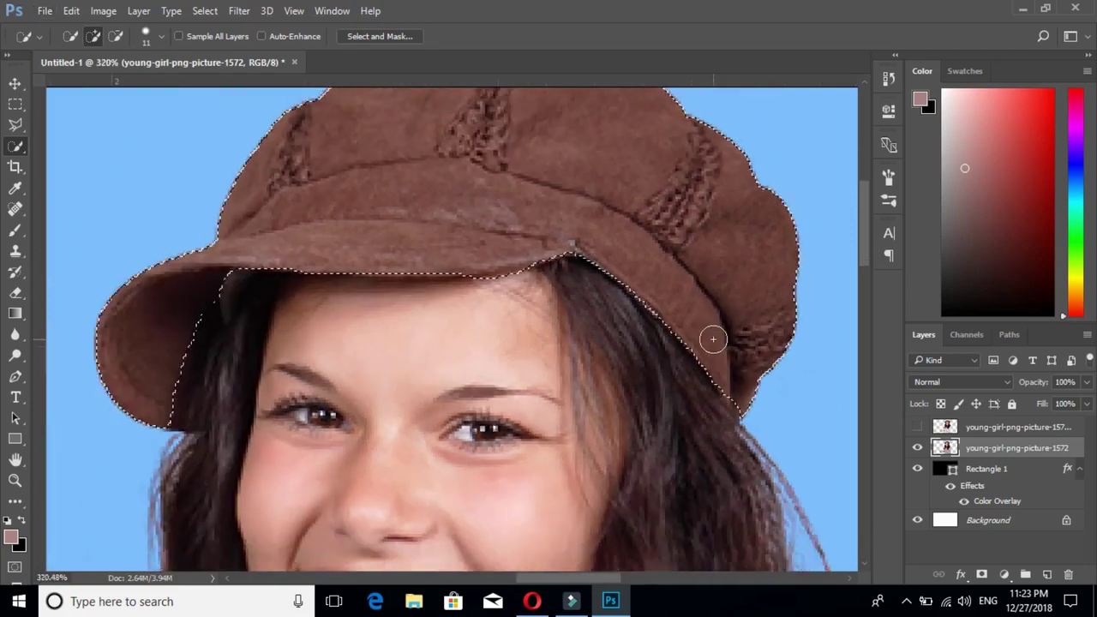
scroll(711, 335, "down", 2)
scroll(710, 343, "down", 1)
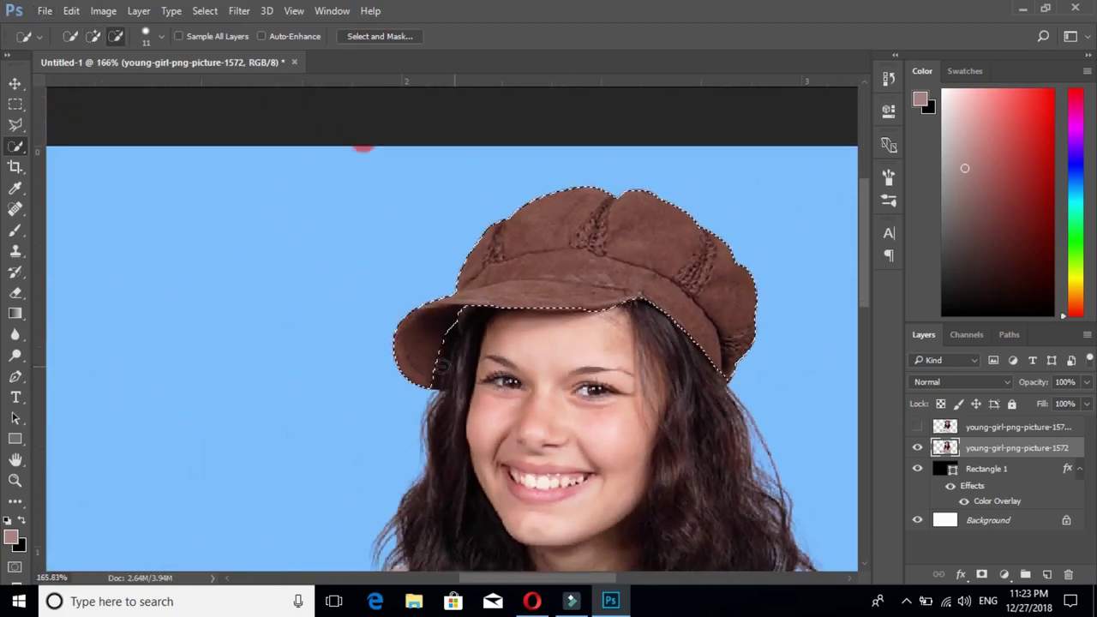
left_click(439, 343)
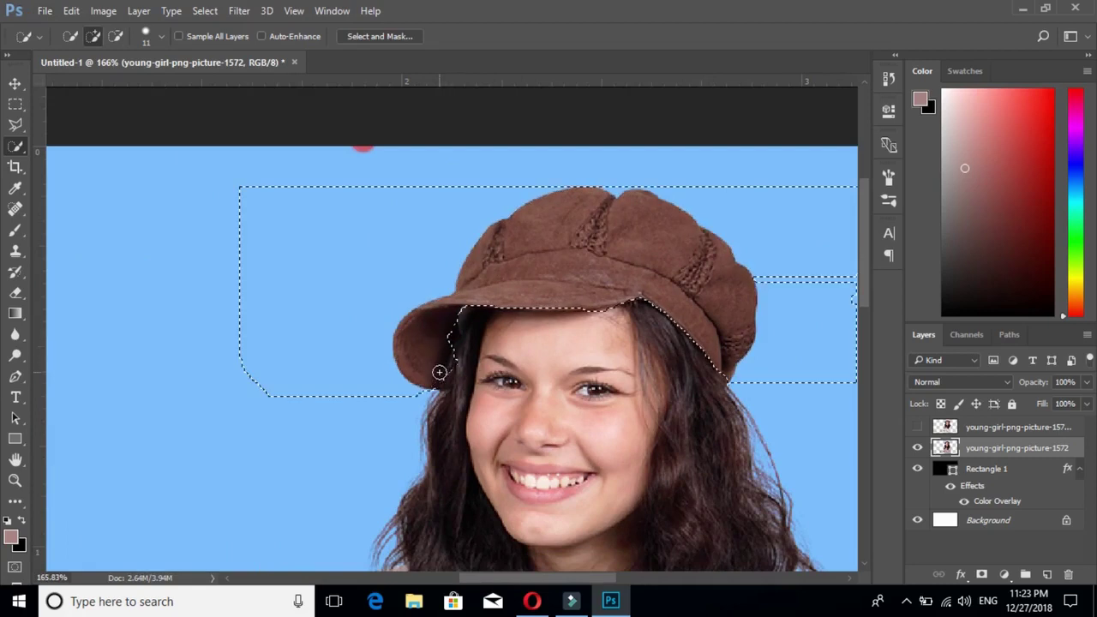
key("ctrl+z")
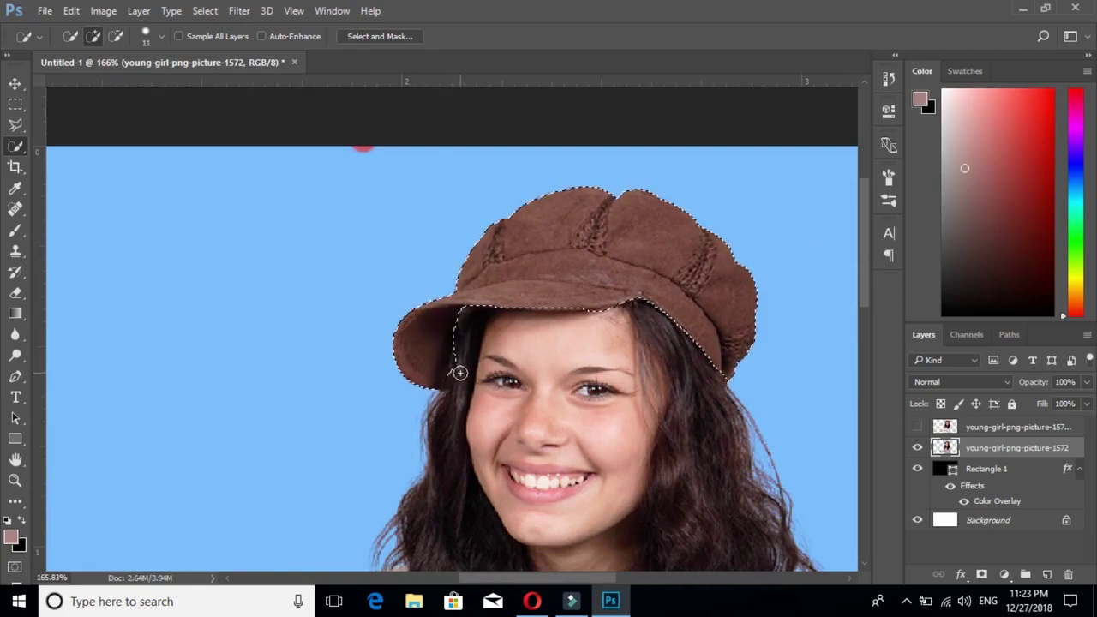
Subtract the hair strands and hair bulge under the brim from the hat selection
scroll(462, 366, "up", 3)
scroll(460, 363, "up", 3)
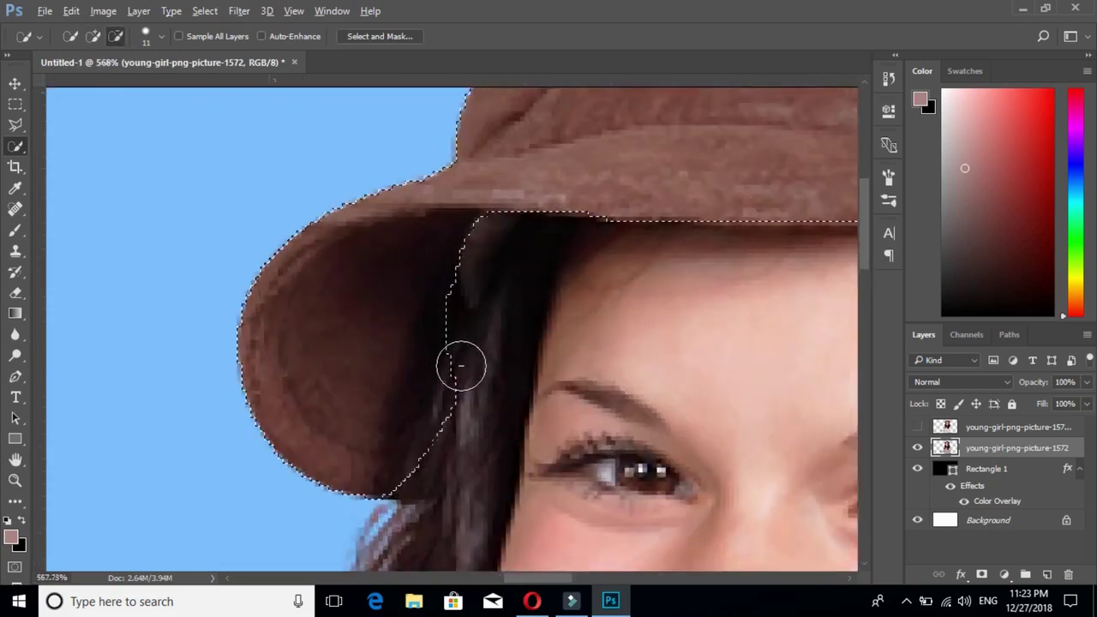
scroll(460, 363, "up", 3)
scroll(448, 367, "up", 2)
mouse_move(497, 355)
left_mouse_down()
mouse_move(483, 385)
mouse_move(535, 357)
left_mouse_up()
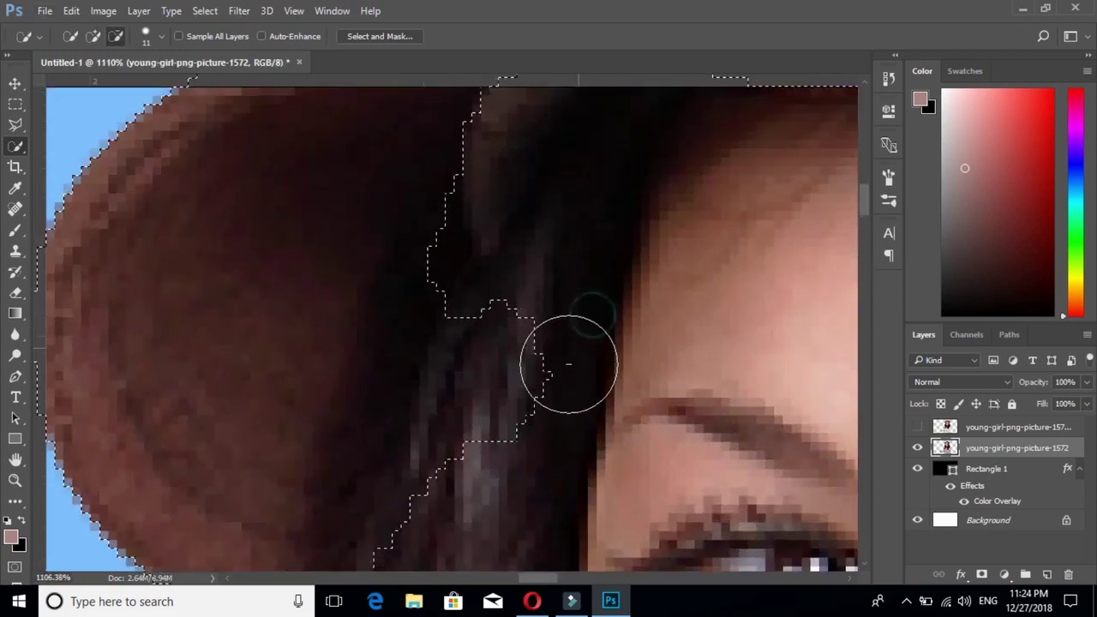
mouse_move(509, 465)
left_mouse_down()
mouse_move(536, 378)
mouse_move(453, 453)
mouse_move(417, 591)
left_mouse_up()
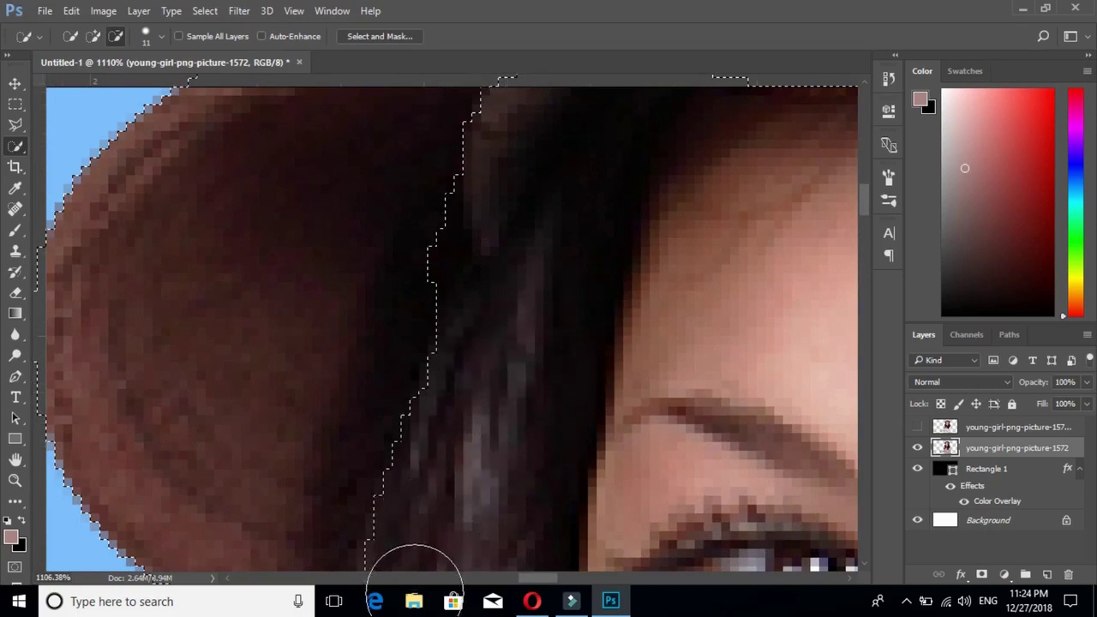
scroll(487, 401, "down", 3)
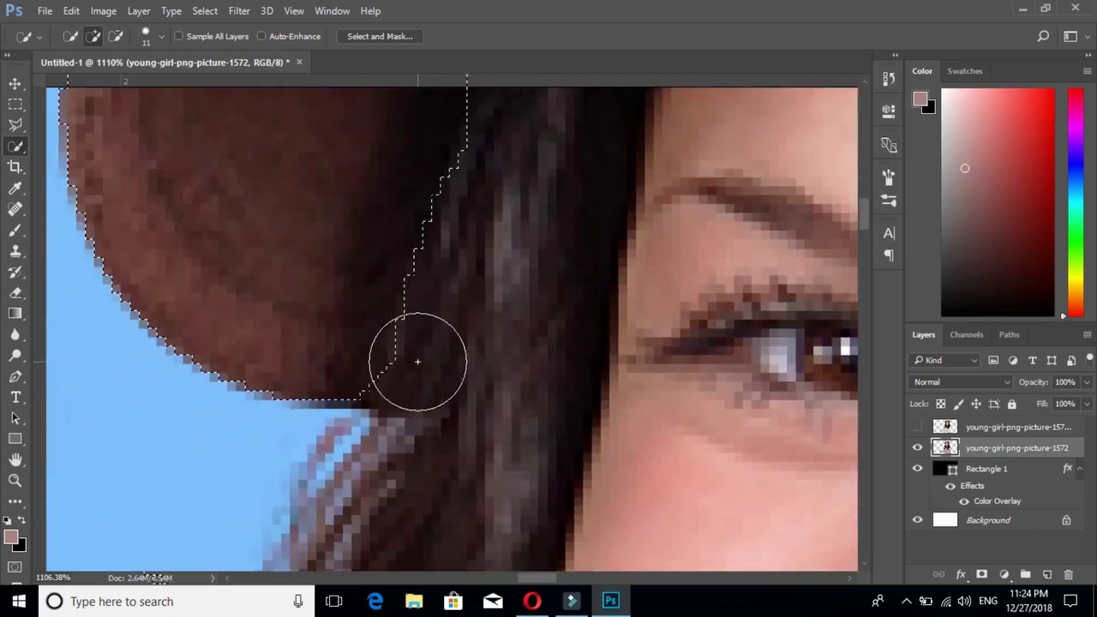
scroll(438, 329, "down", 1)
scroll(438, 326, "down", 2)
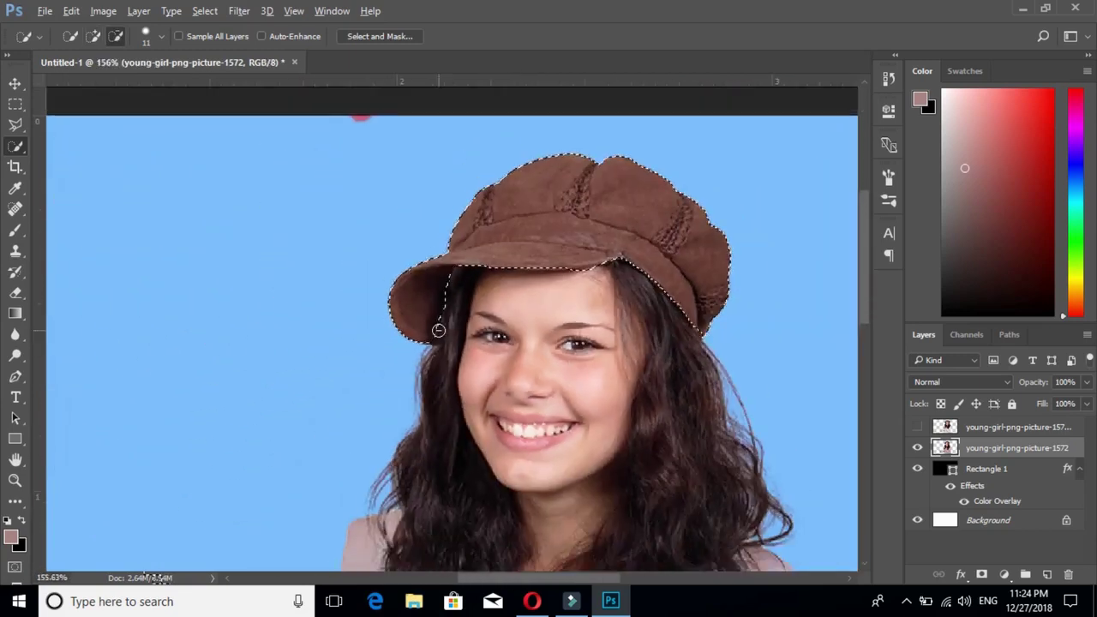
scroll(441, 326, "down", 2)
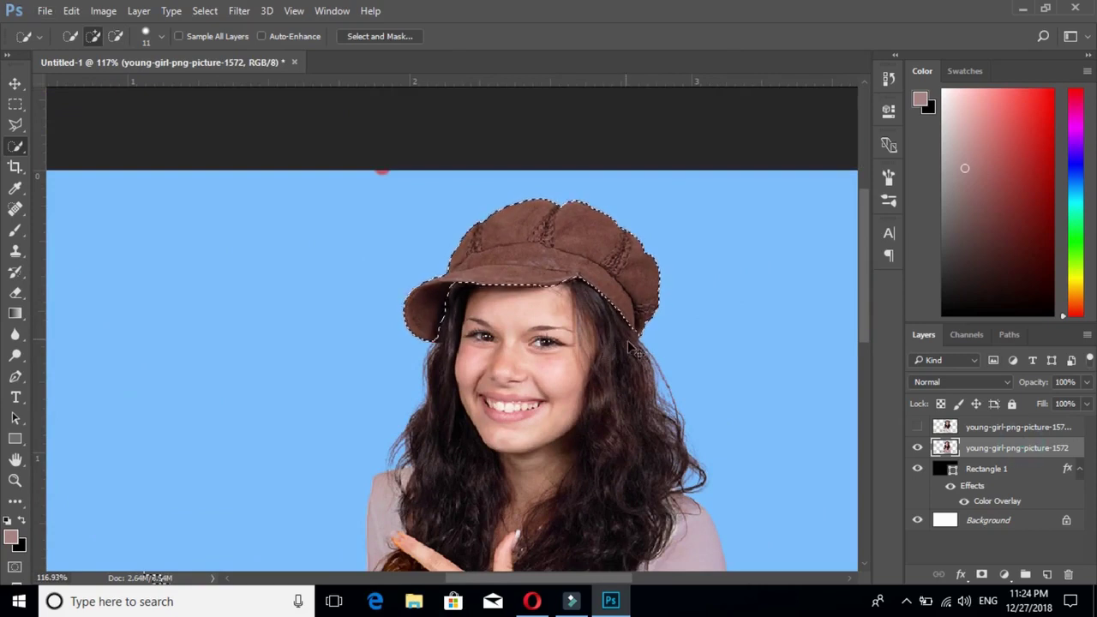
key("ctrl+u")
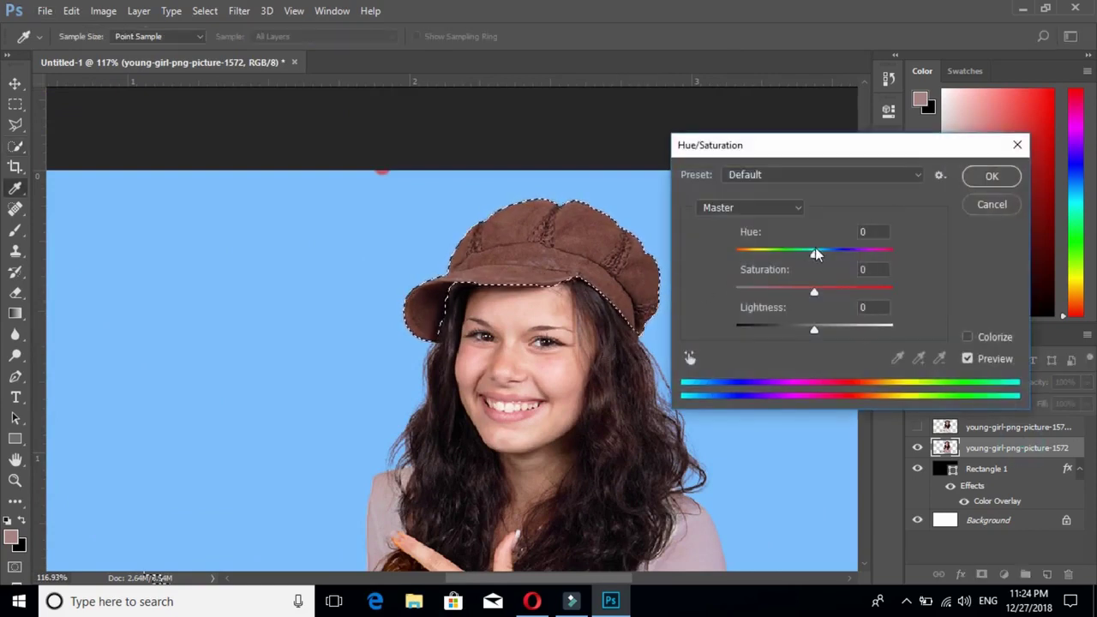
Recolour the hat with Hue +132, Saturation +93 and Lightness −10, and apply it
mouse_move(815, 254)
left_mouse_down()
mouse_move(845, 254)
mouse_move(840, 269)
mouse_move(900, 260)
left_mouse_up()
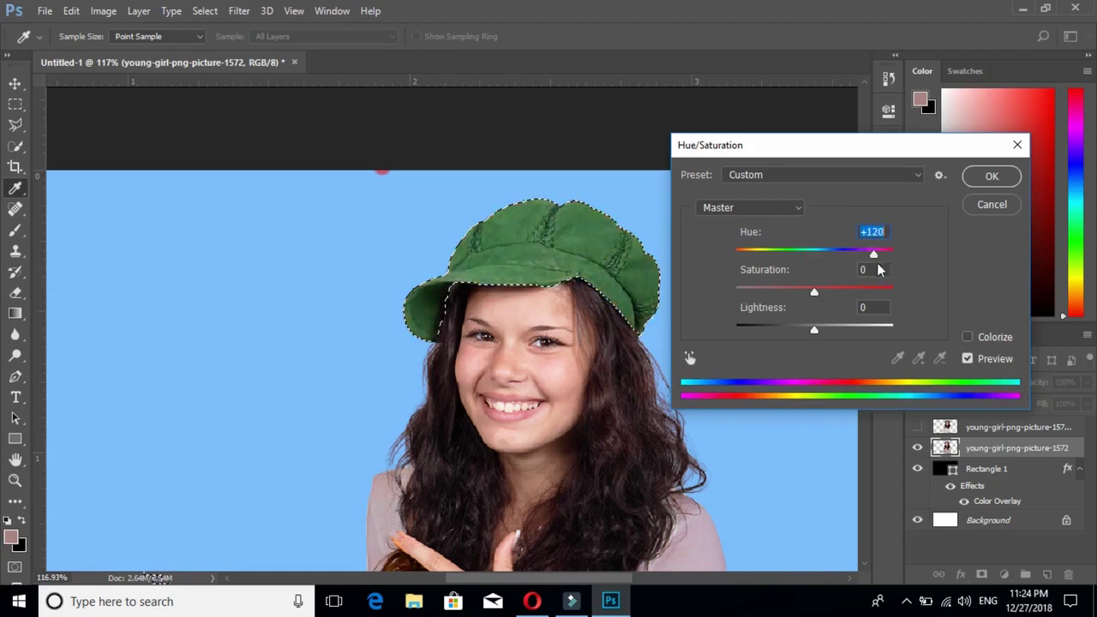
left_click_drag(816, 292, 862, 294)
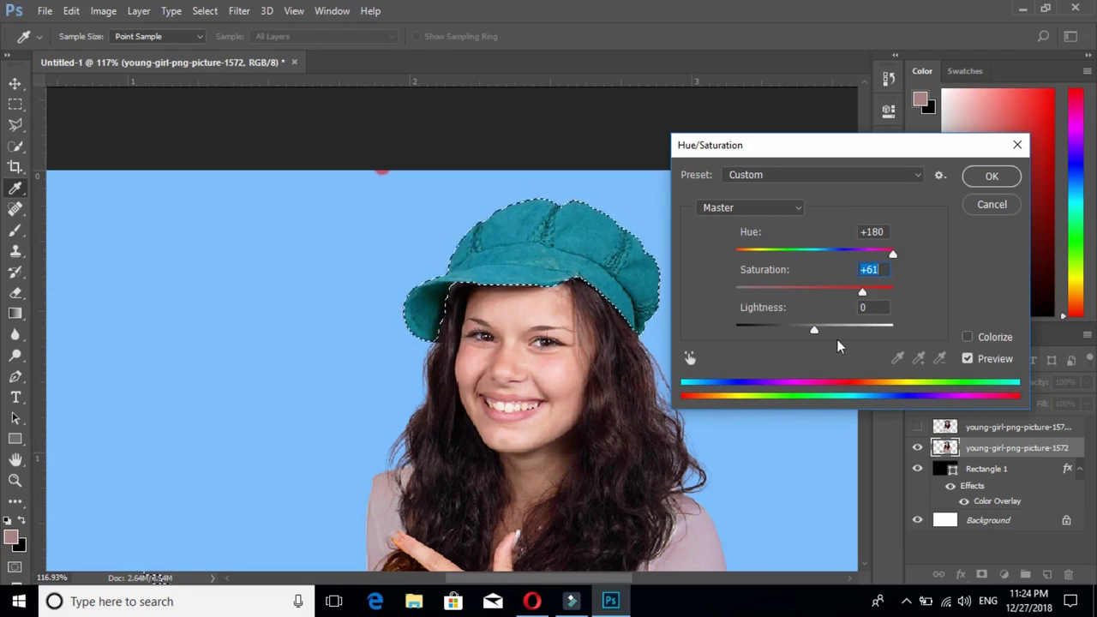
mouse_move(814, 331)
left_mouse_down()
mouse_move(755, 332)
mouse_move(860, 327)
mouse_move(808, 326)
left_mouse_up()
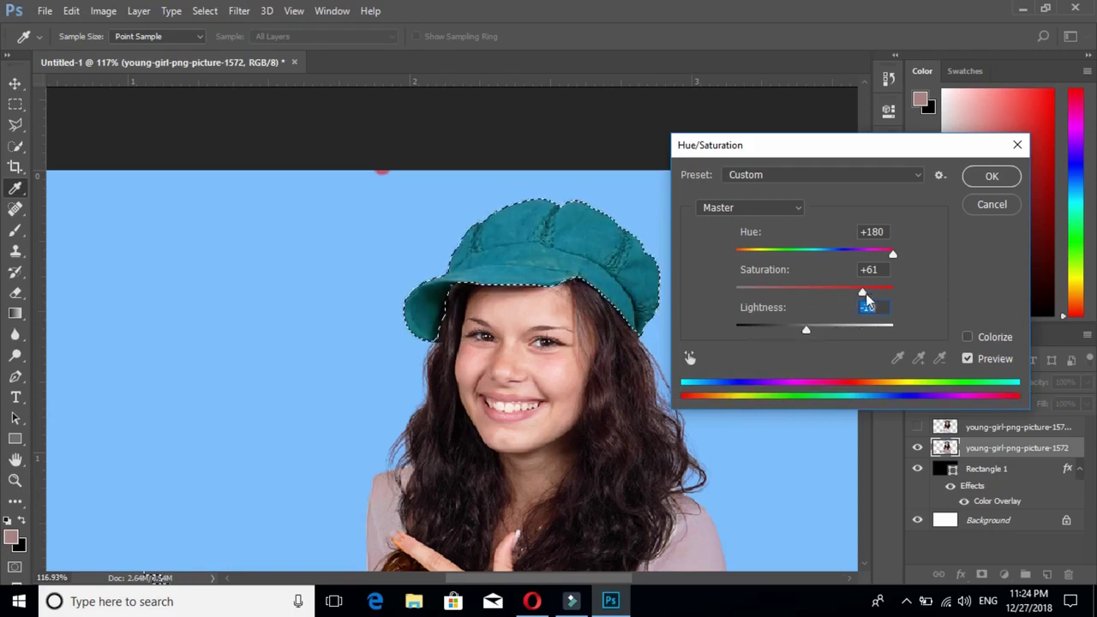
left_click_drag(862, 292, 743, 294)
left_click_drag(892, 254, 777, 255)
left_click_drag(883, 269, 878, 269)
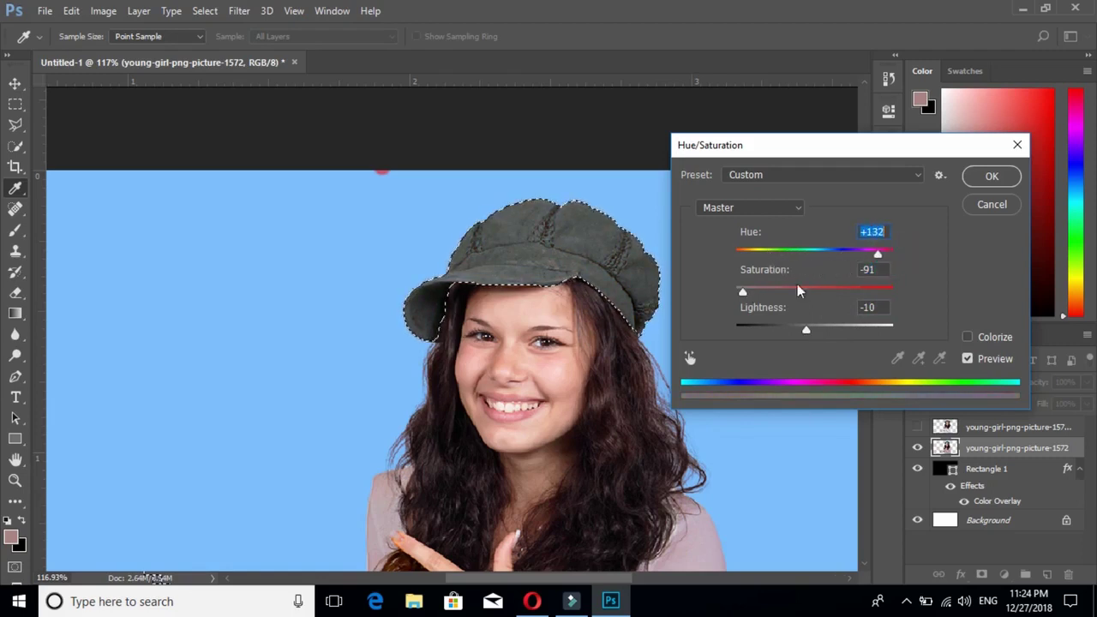
left_click_drag(743, 292, 892, 292)
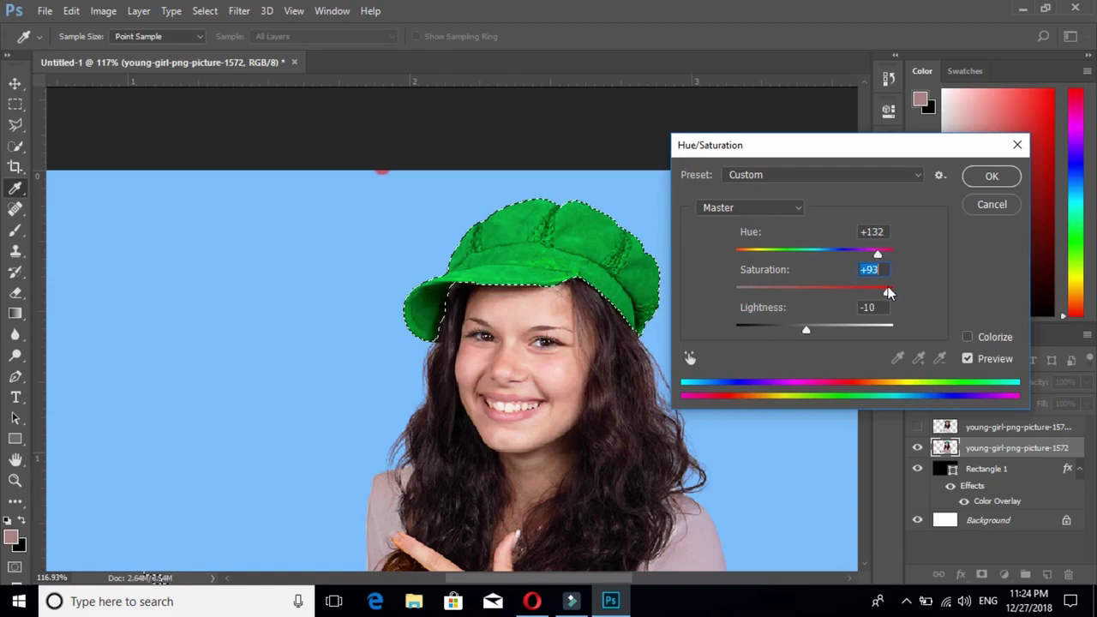
left_click(992, 177)
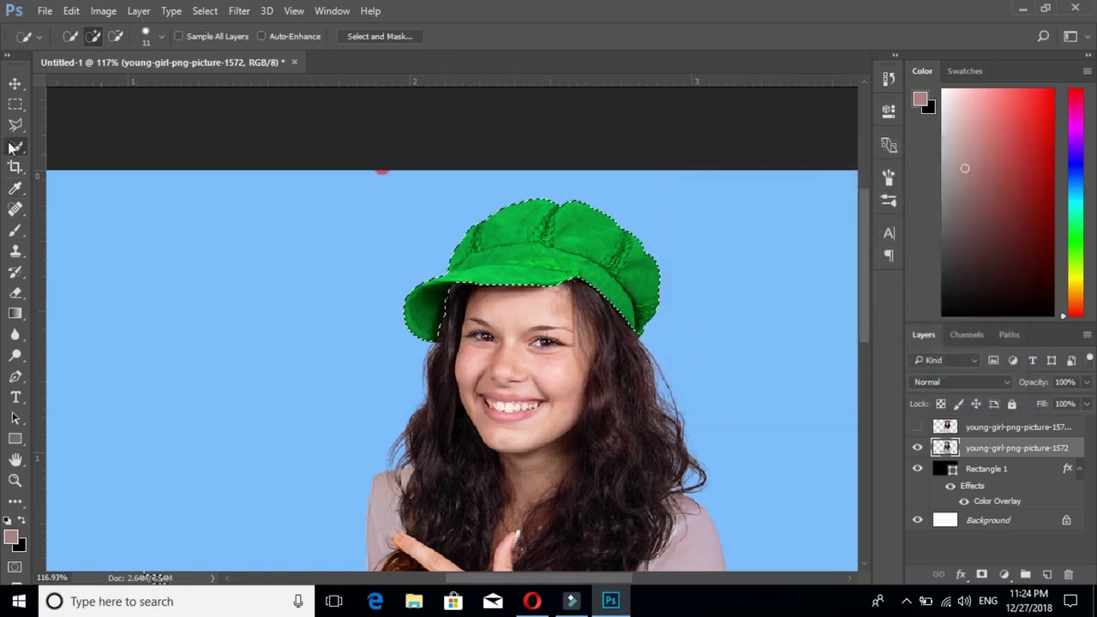
Deselect the hat and adjust the zoom on the composition
key("ctrl+d")
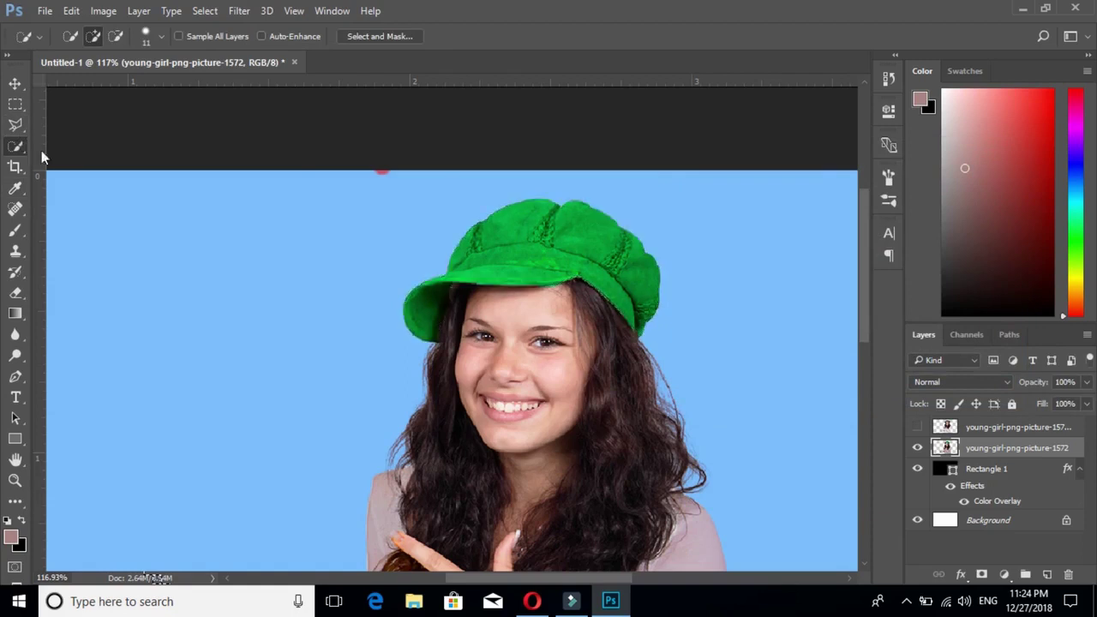
scroll(616, 307, "up", 2)
scroll(600, 306, "up", 1)
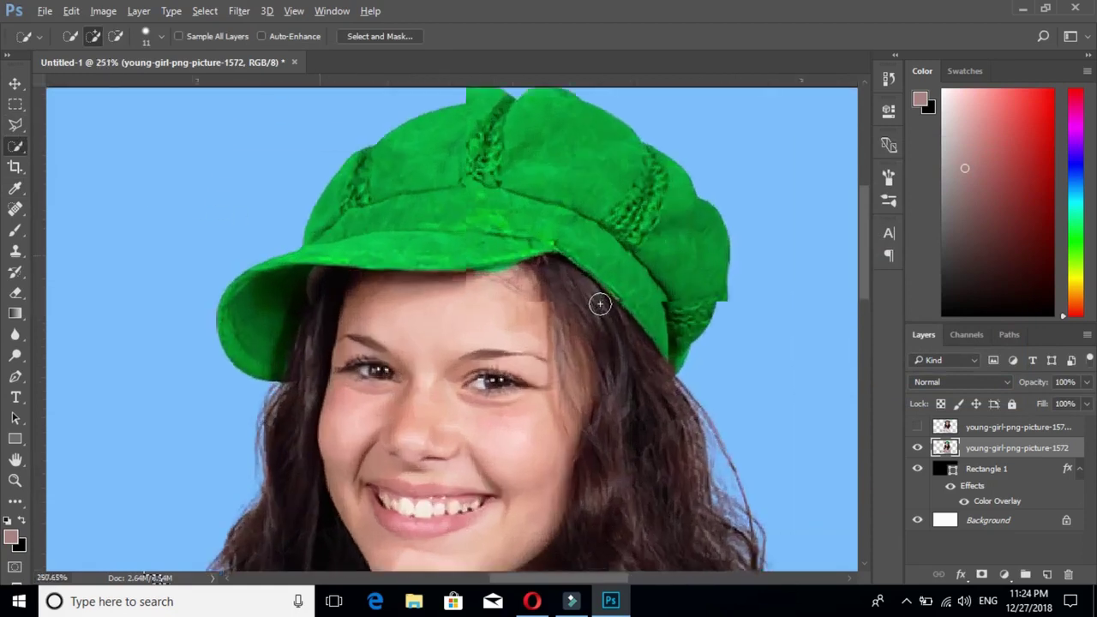
scroll(600, 305, "down", 2)
scroll(599, 305, "down", 2)
scroll(599, 305, "down", 2)
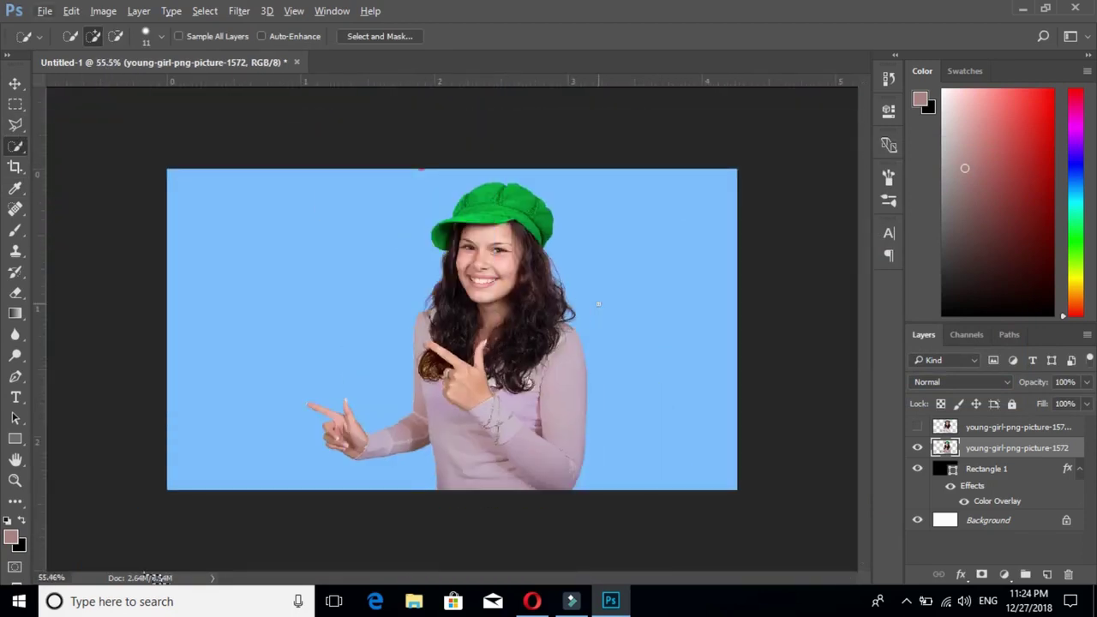
With the Move tool, zoom to the brown curl beside the hand and reselect the photo layer
left_click(15, 83)
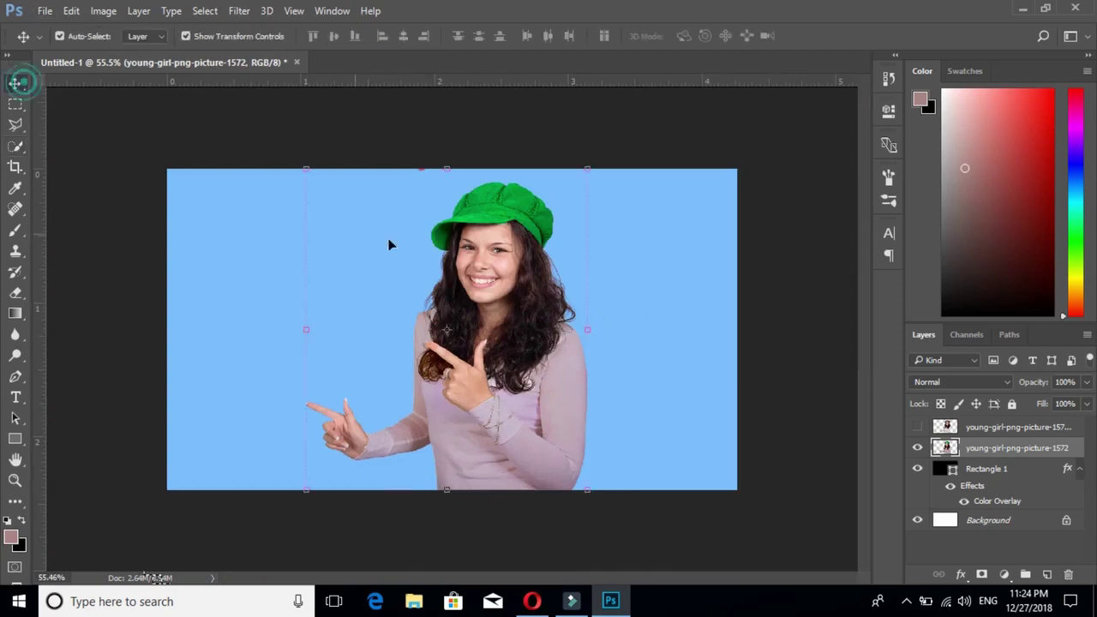
left_click(105, 347)
scroll(453, 387, "up", 4)
scroll(453, 387, "up", 2)
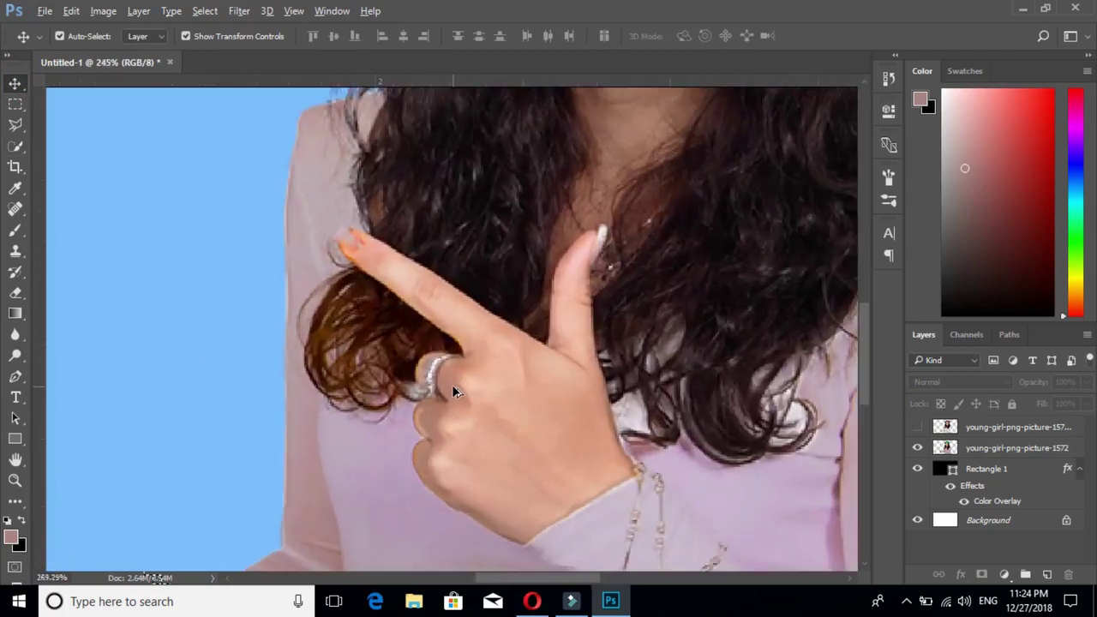
scroll(454, 391, "up", 2)
left_click_drag(397, 309, 573, 253)
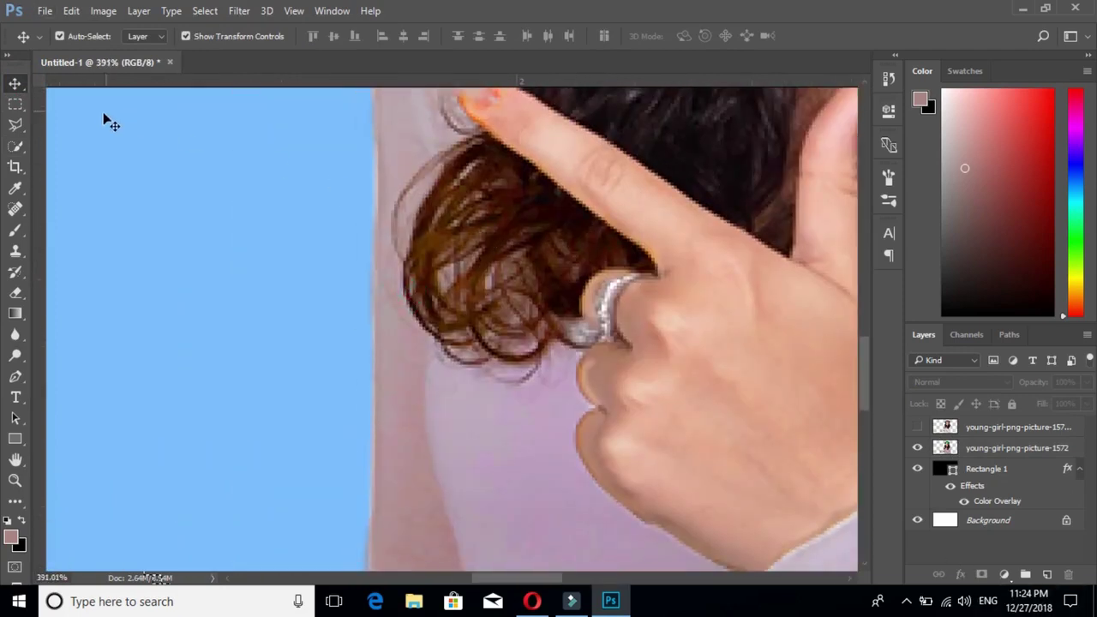
left_click(984, 449)
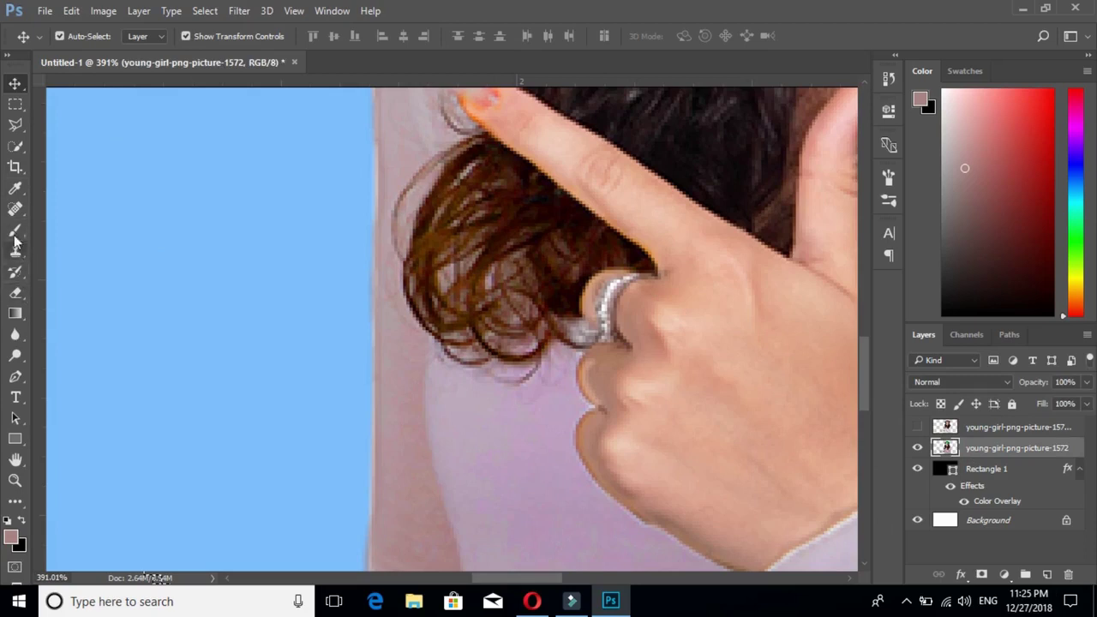
With the Eyedropper active, zoom in on the fingertip and dark hair
left_click(15, 188)
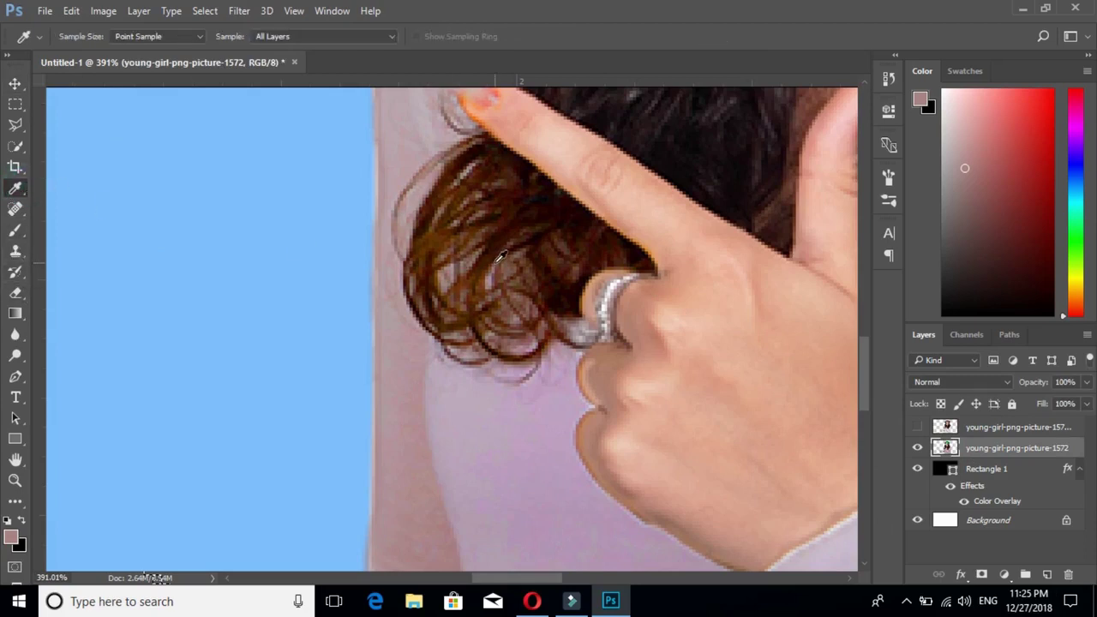
scroll(502, 257, "up", 3)
scroll(502, 257, "up", 3)
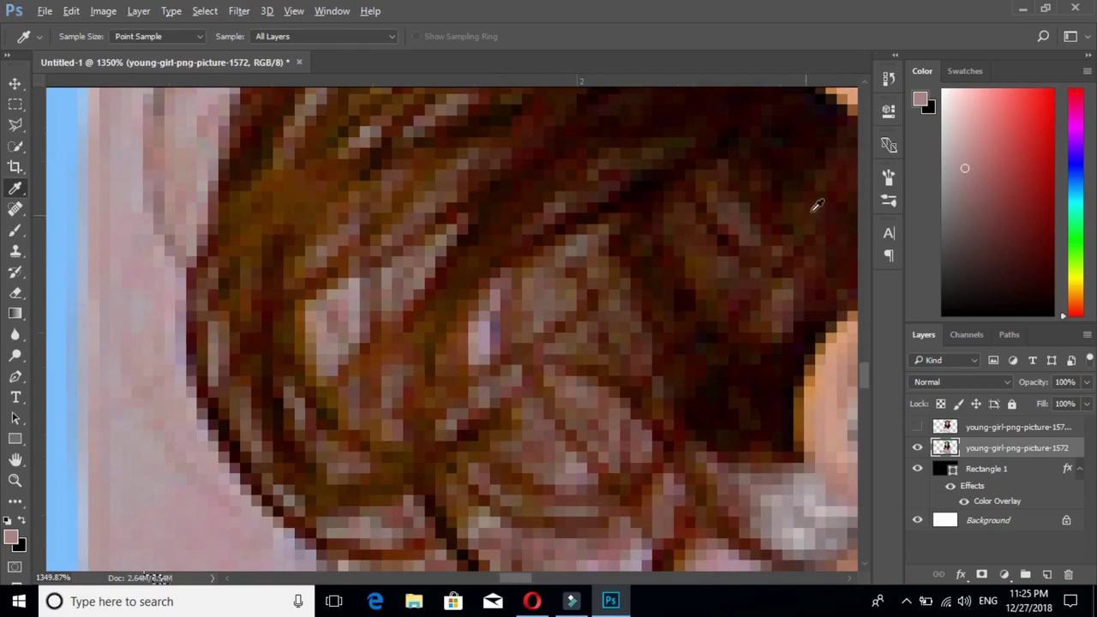
scroll(690, 225, "up", 3)
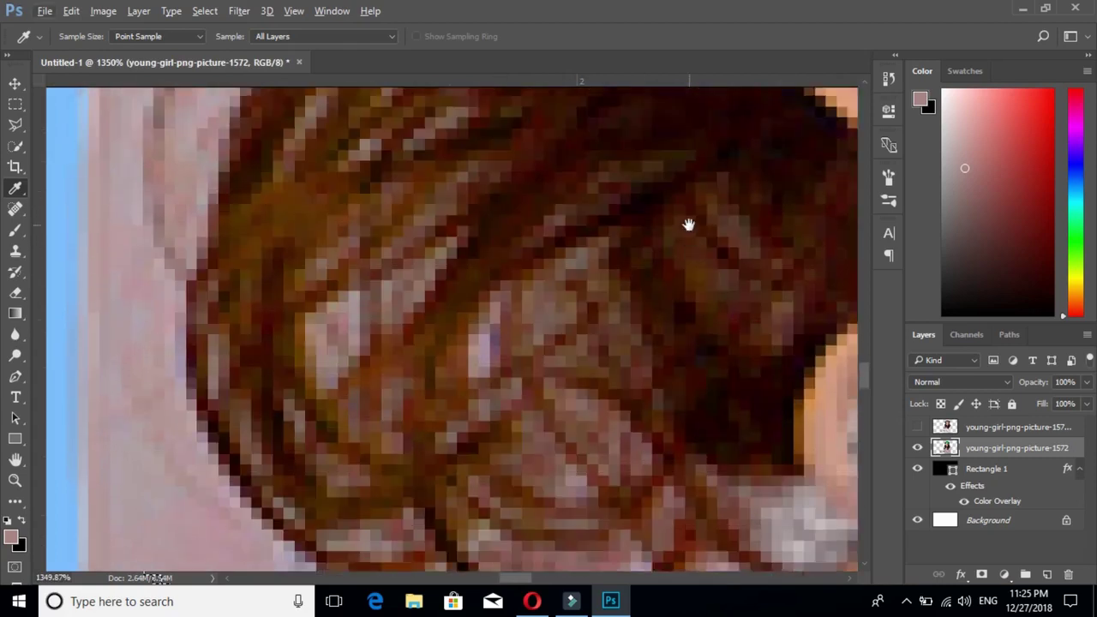
scroll(690, 225, "up", 2)
scroll(692, 226, "up", 2)
scroll(731, 216, "up", 2)
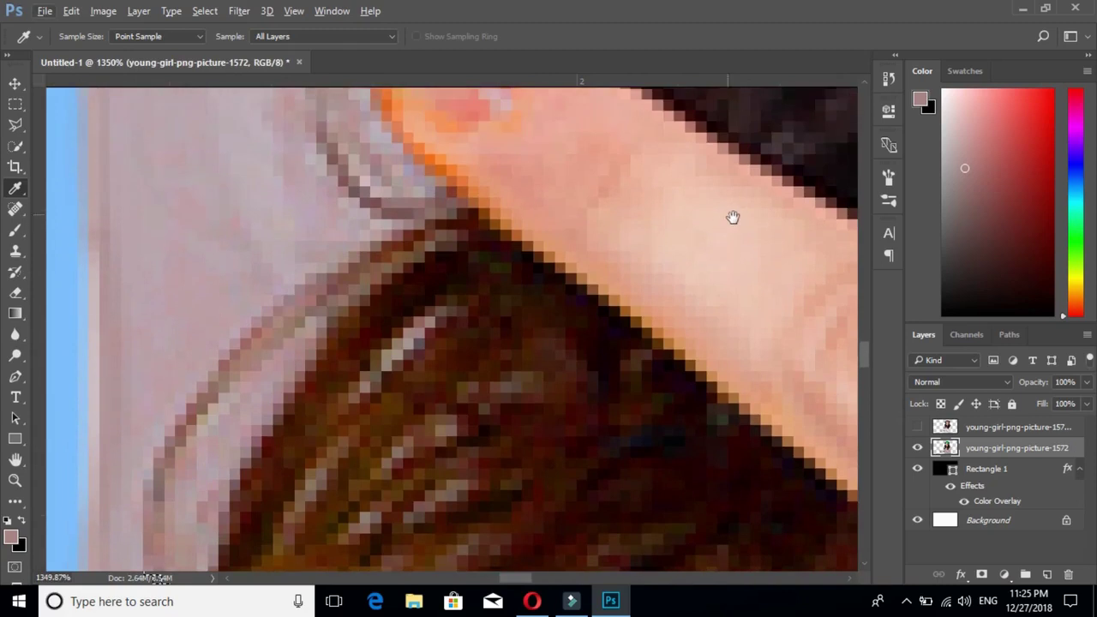
left_click_drag(728, 214, 603, 346)
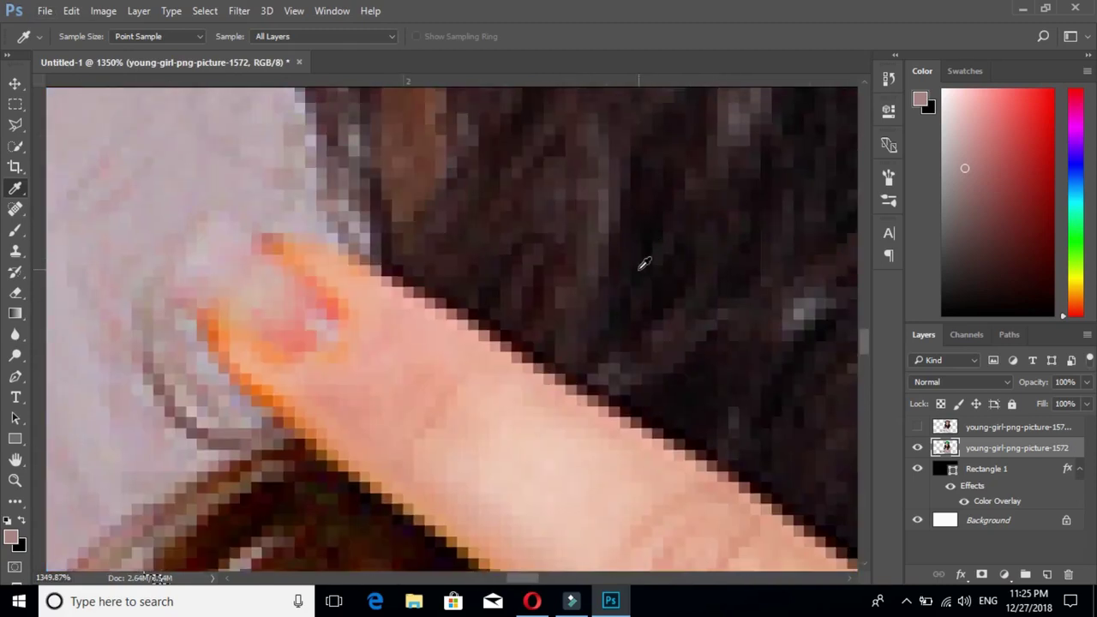
Sample the near-black hair below the finger as the painting colour, then pick the Brush
key("super")
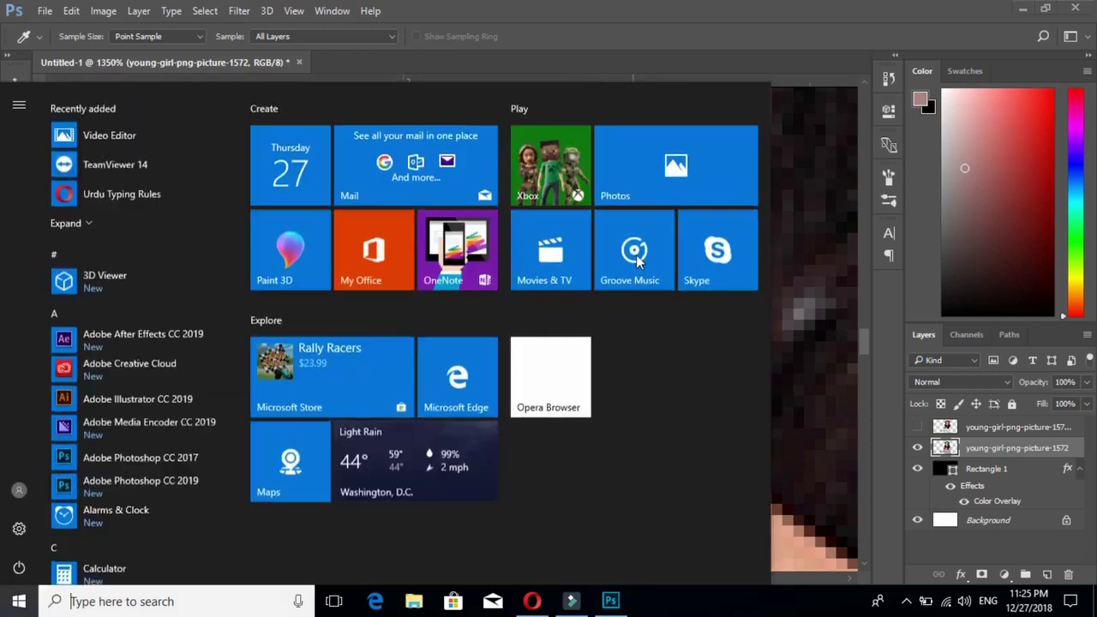
key("super")
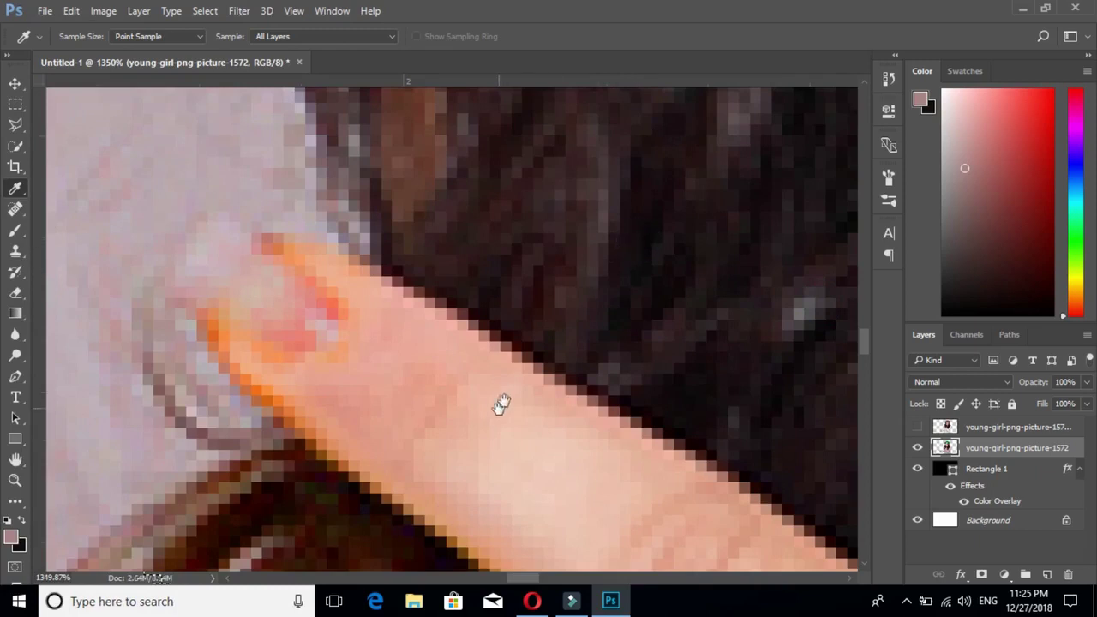
left_click_drag(502, 406, 556, 179)
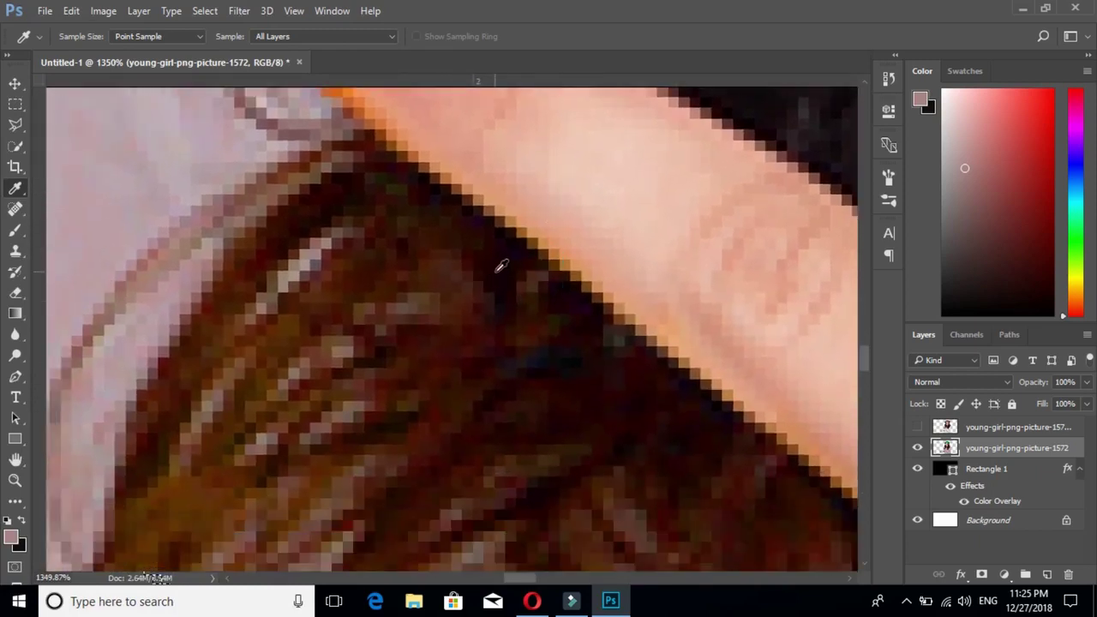
left_click_drag(516, 336, 552, 354)
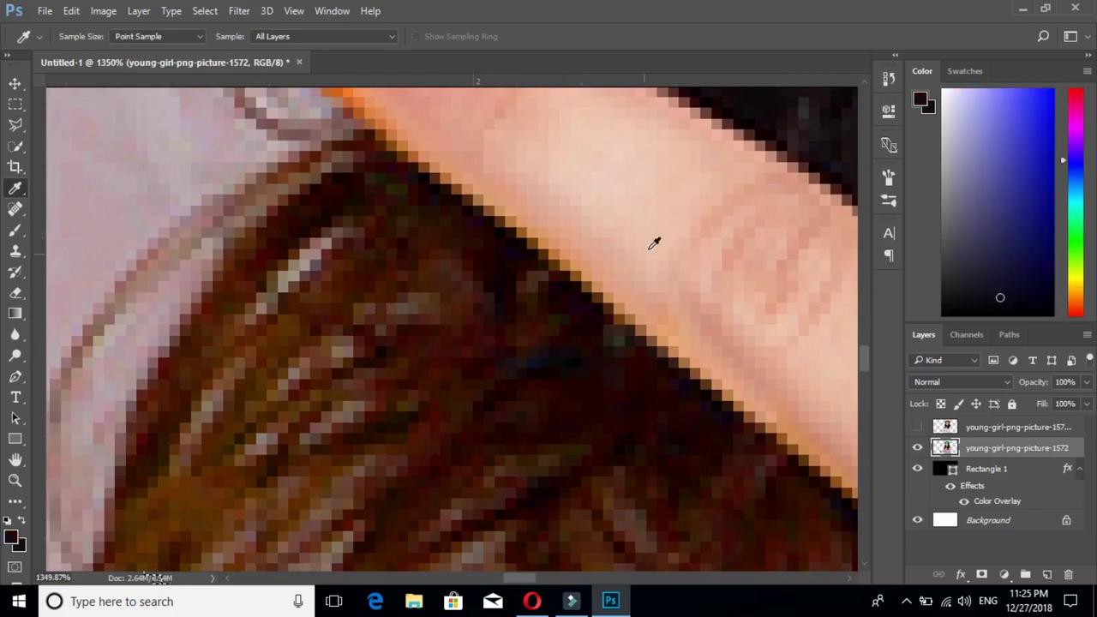
mouse_move(707, 182)
left_mouse_down()
mouse_move(641, 269)
mouse_move(558, 424)
left_mouse_up()
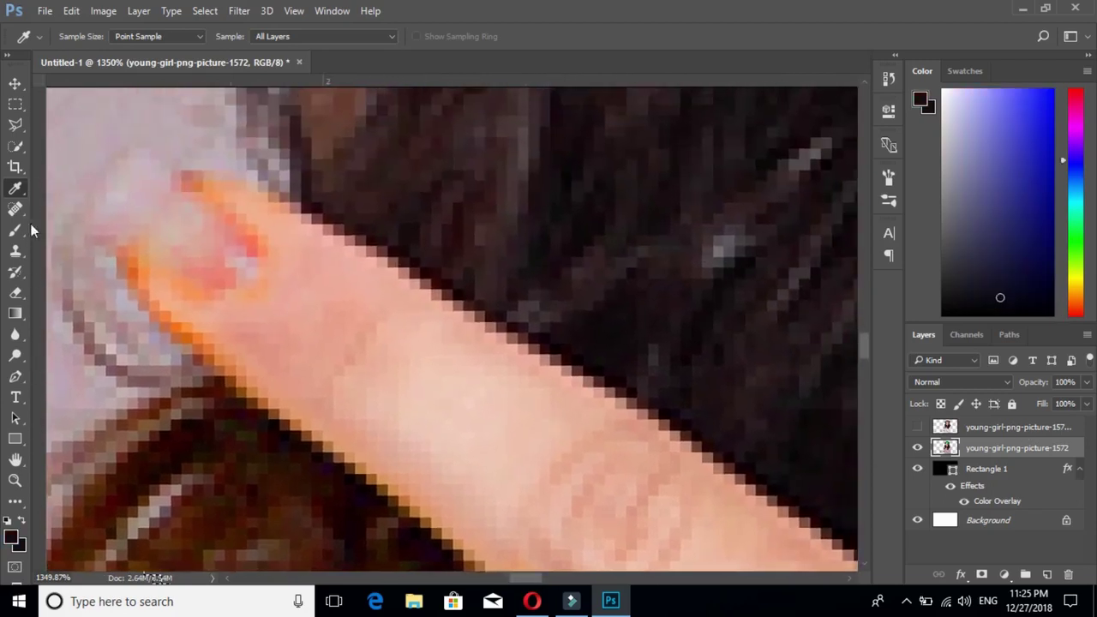
left_click(8, 235)
Keep the plain Brush and set its size to 1 px
right_click(15, 231)
left_click(86, 234)
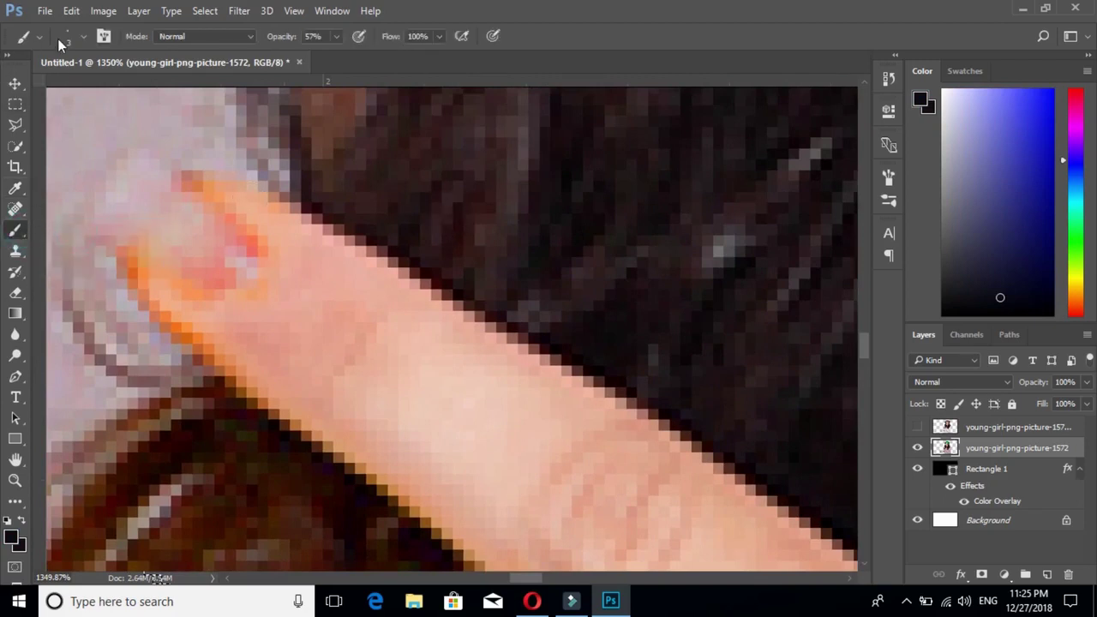
left_click(83, 38)
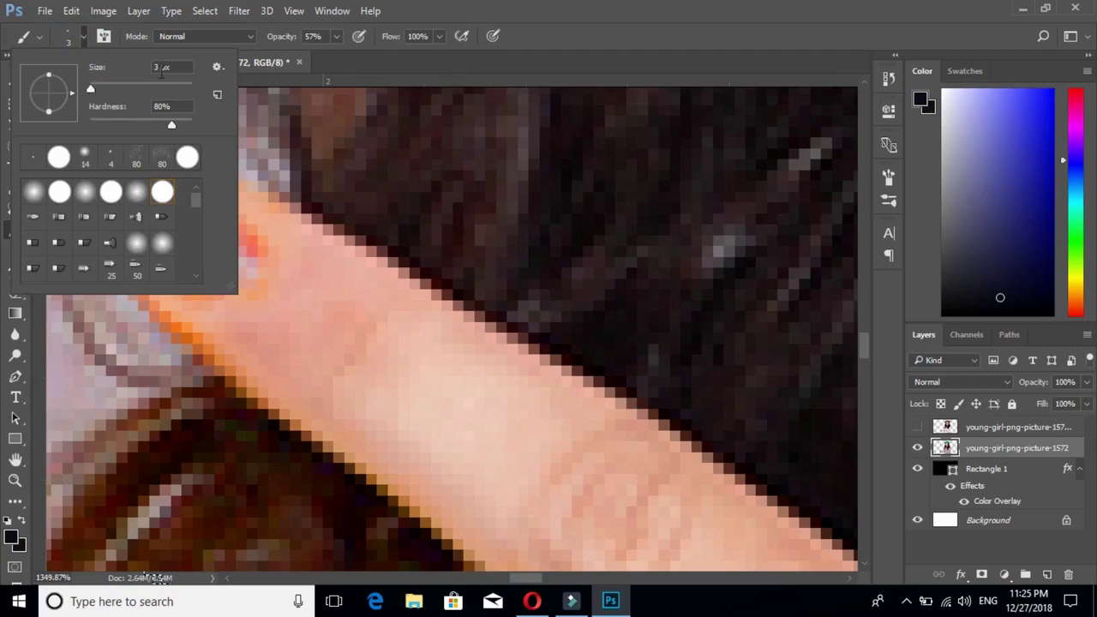
double_click(159, 67)
type("1")
key("Return")
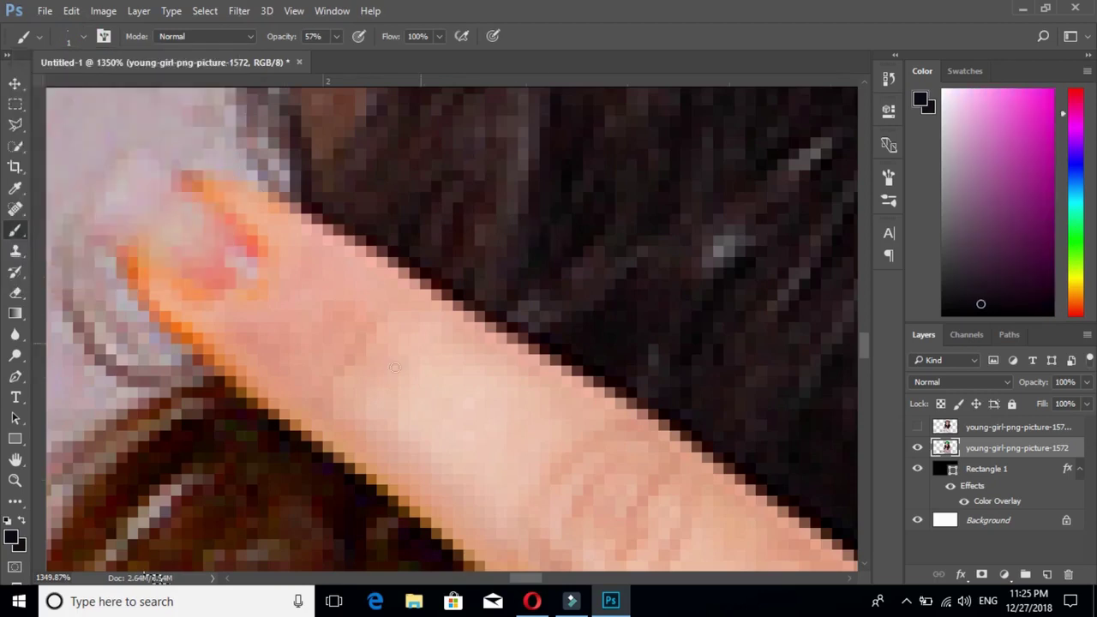
Paint fine dark strokes over the hair strands below the finger
left_click_drag(362, 421, 534, 163)
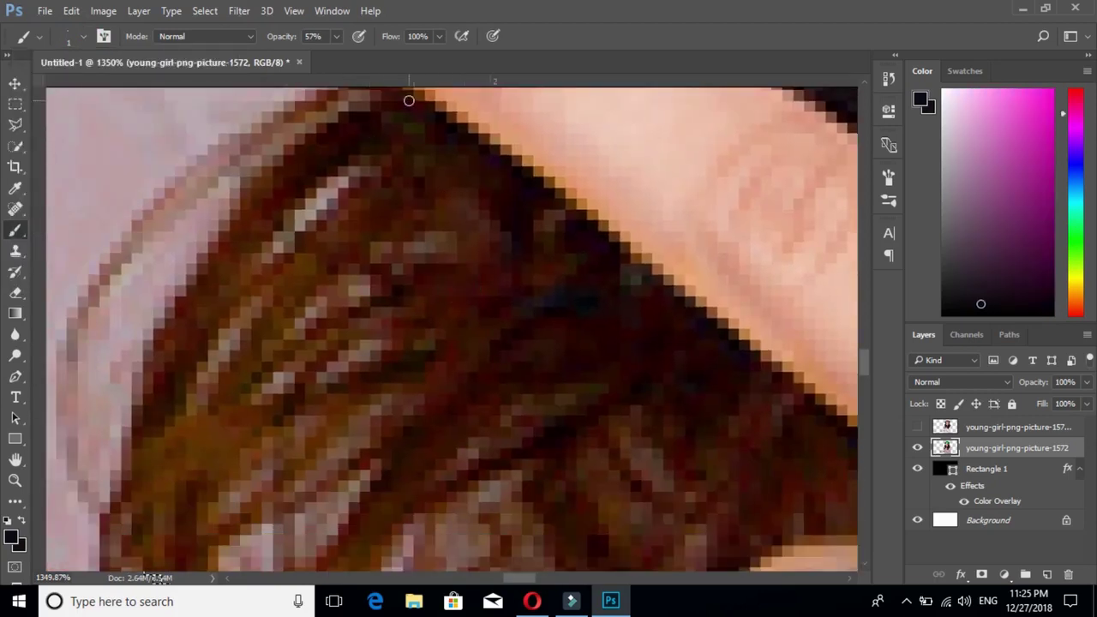
scroll(511, 177, "up", 2)
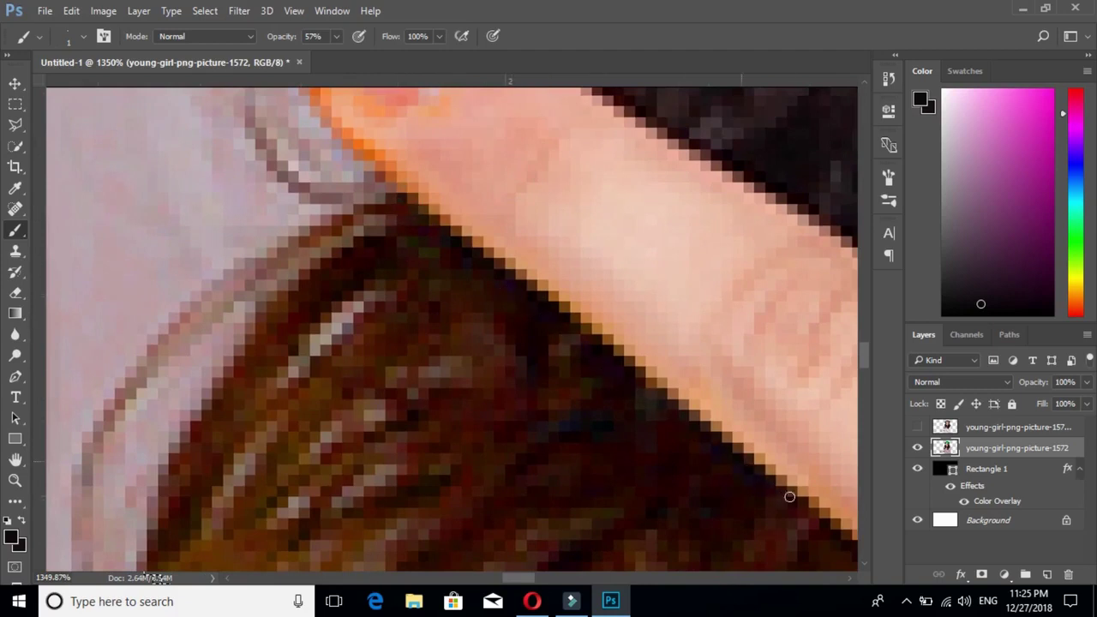
left_click_drag(684, 467, 674, 460)
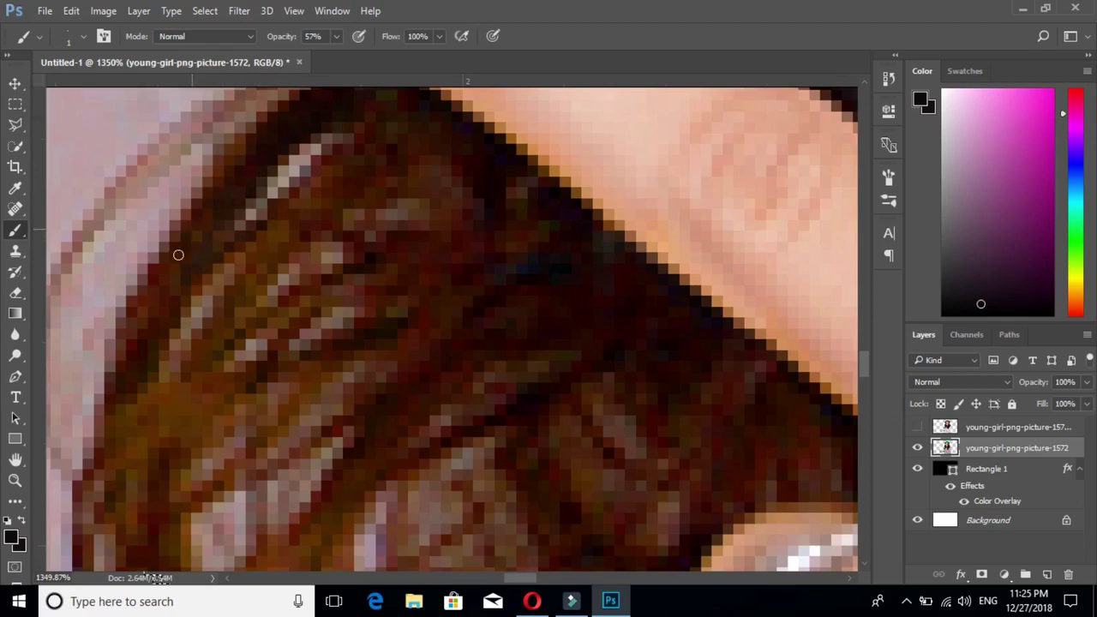
mouse_move(129, 427)
left_mouse_down()
mouse_move(147, 402)
mouse_move(129, 399)
mouse_move(108, 466)
left_mouse_up()
mouse_move(171, 424)
left_mouse_down()
mouse_move(355, 189)
mouse_move(216, 328)
left_mouse_up()
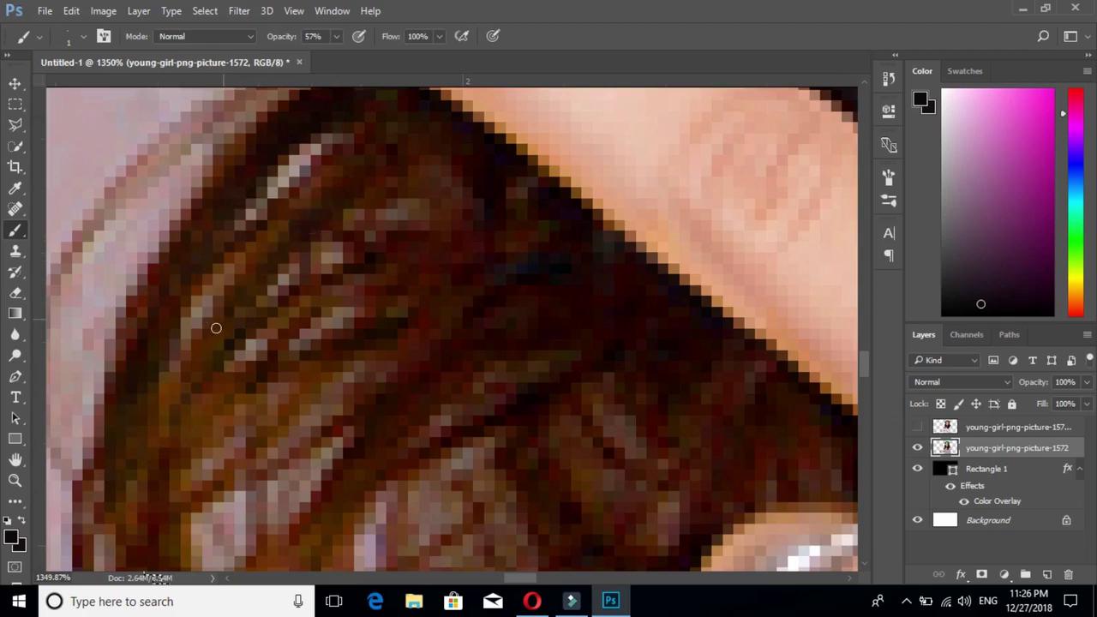
left_click_drag(457, 181, 373, 194)
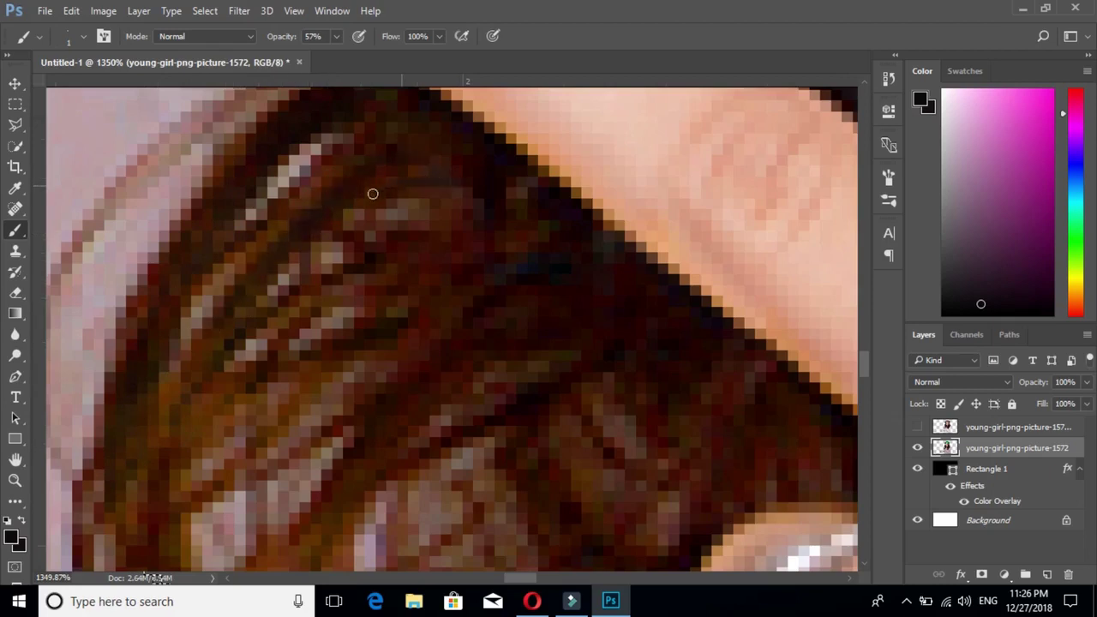
left_click_drag(350, 275, 283, 314)
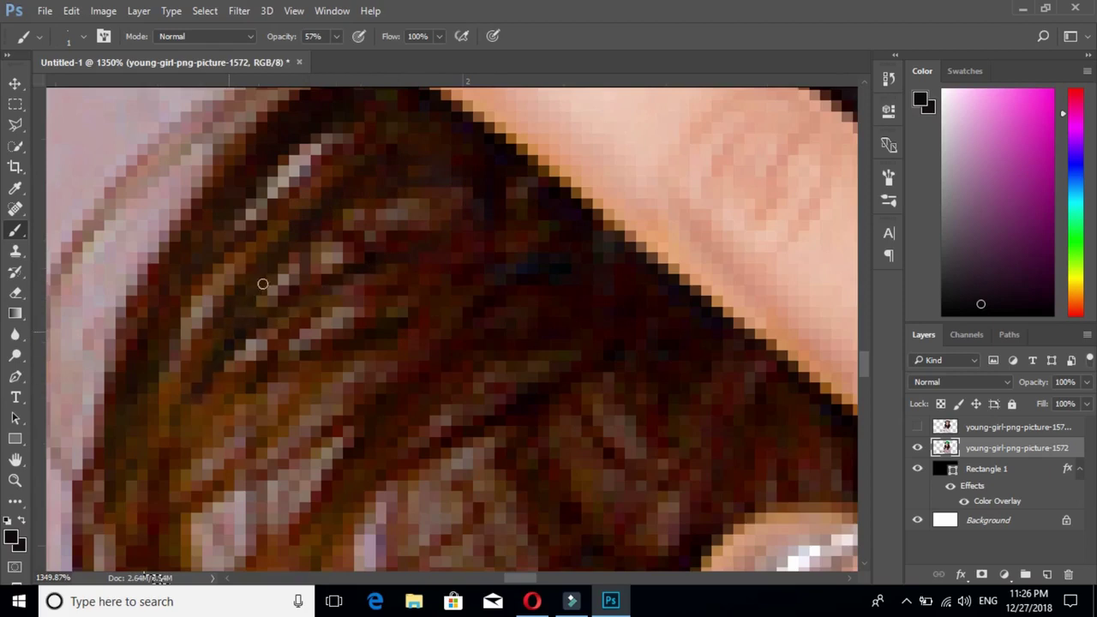
Darken more strands and dab dark paint along the hair edge by the finger
scroll(385, 243, "down", 2)
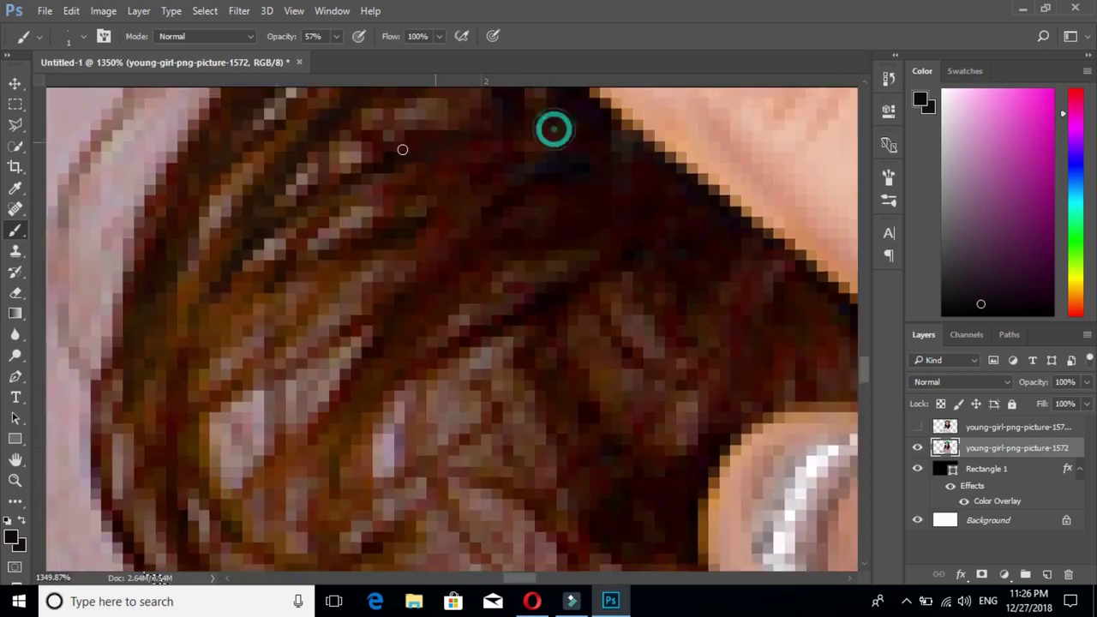
left_click_drag(214, 288, 176, 354)
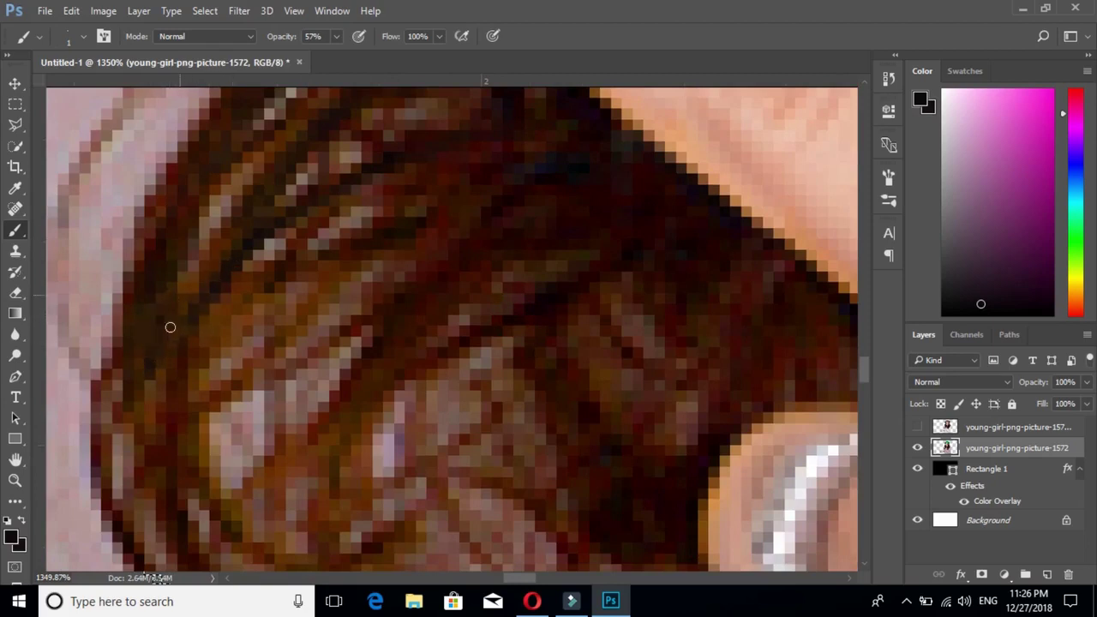
mouse_move(220, 325)
left_mouse_down()
mouse_move(383, 181)
mouse_move(453, 196)
mouse_move(352, 269)
left_mouse_up()
mouse_move(310, 313)
left_mouse_down()
mouse_move(215, 409)
mouse_move(398, 301)
left_mouse_up()
left_click(564, 168)
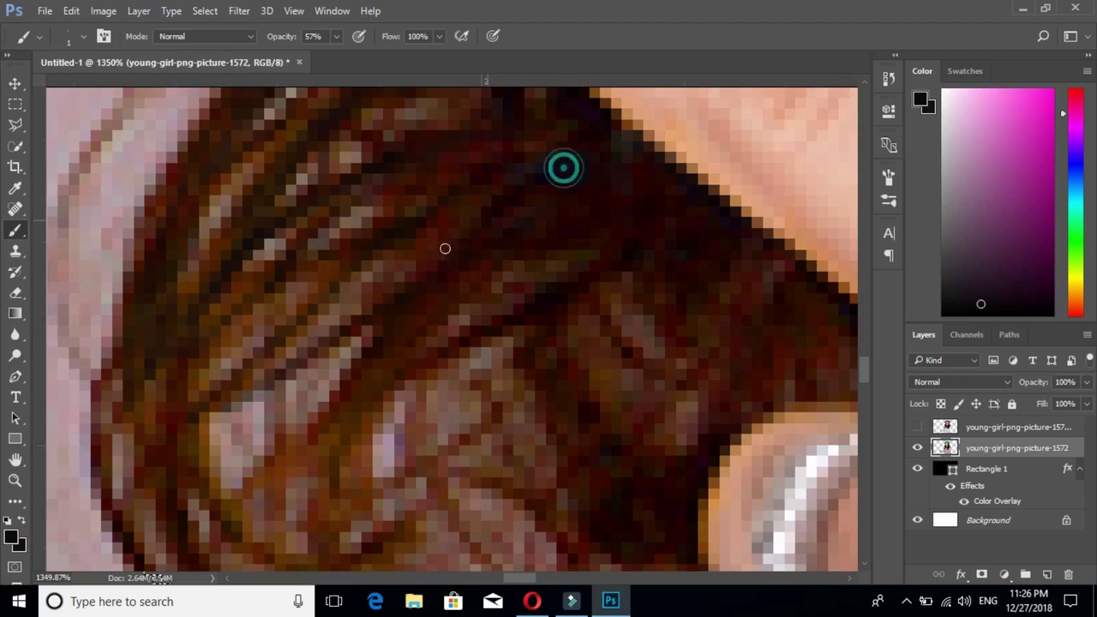
left_click_drag(507, 137, 562, 248)
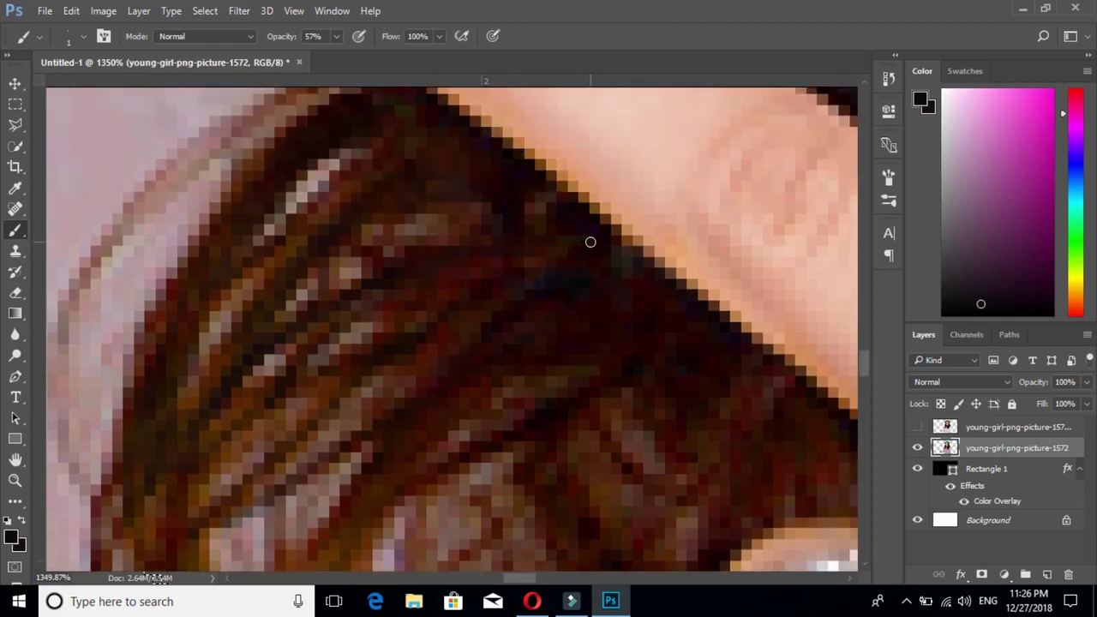
left_click_drag(335, 410, 192, 520)
Darken the lower edge of the curls near the ring with dark strokes
left_click_drag(426, 452, 474, 232)
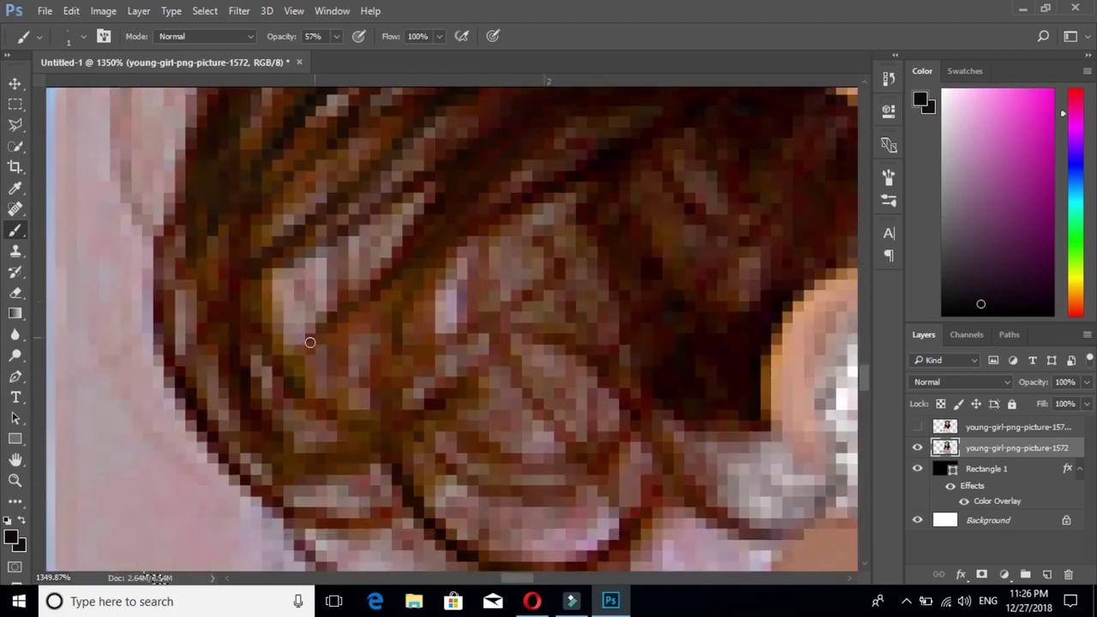
left_click(361, 426)
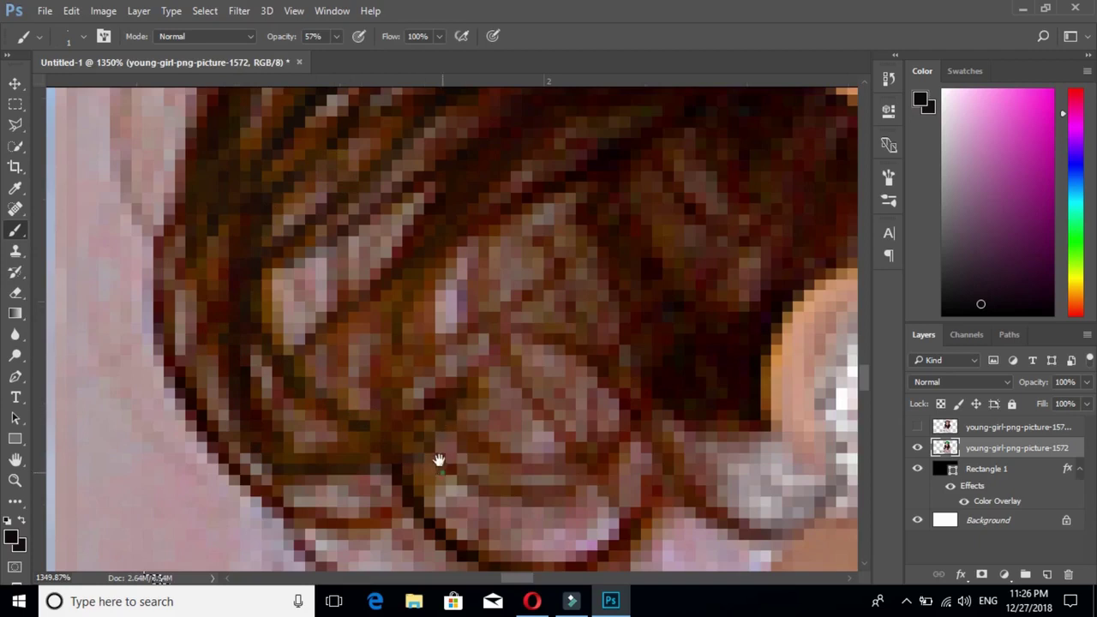
left_click_drag(439, 460, 333, 292)
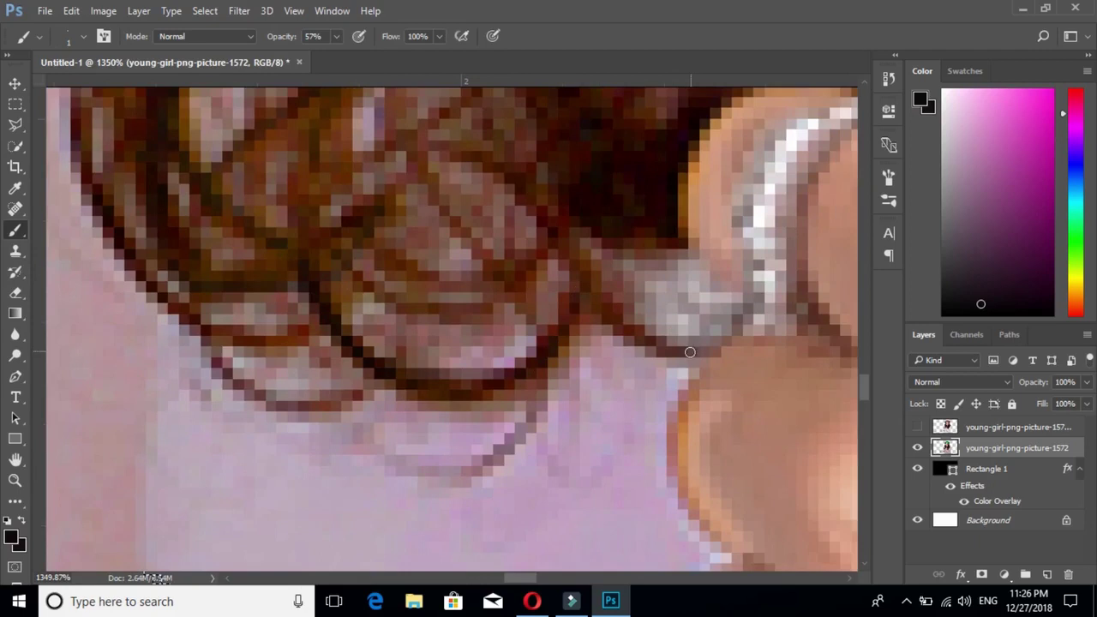
left_click_drag(690, 351, 390, 154)
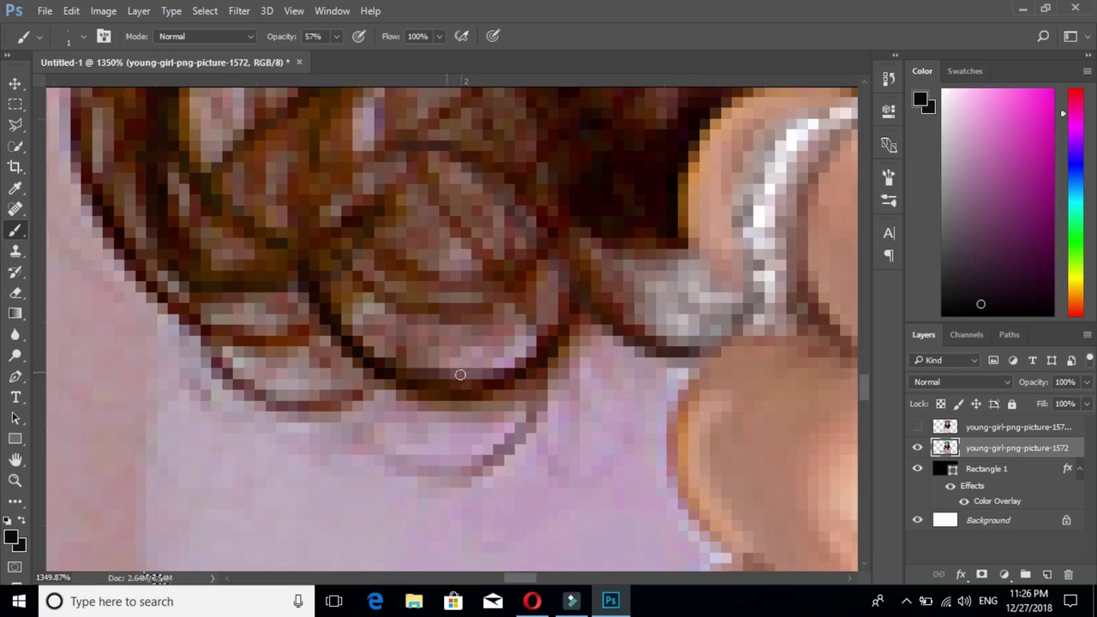
left_click_drag(568, 319, 343, 316)
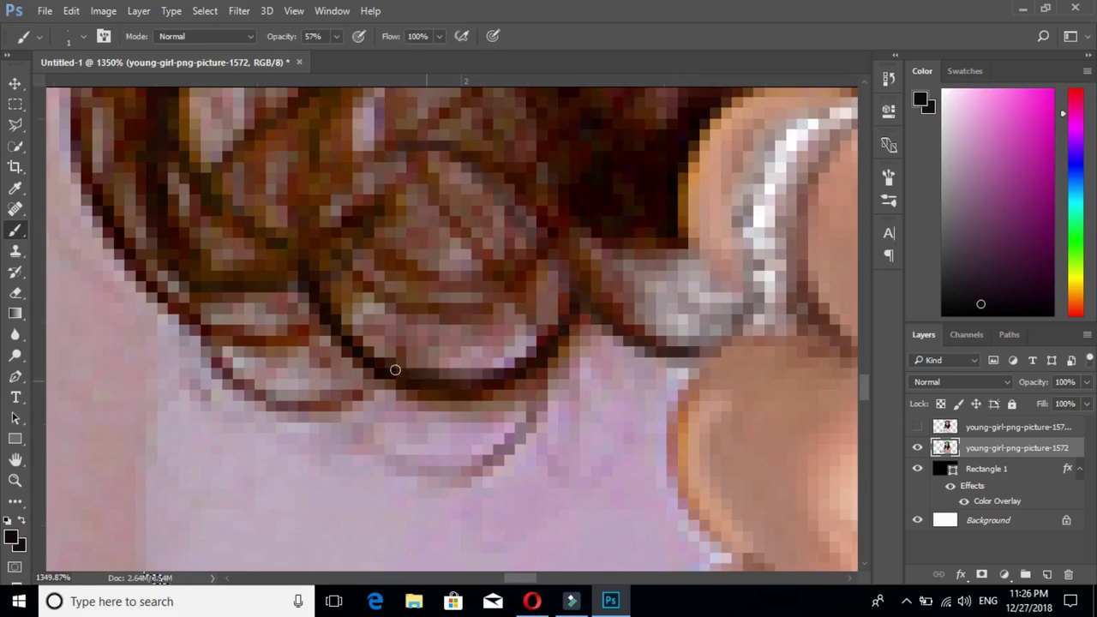
mouse_move(294, 289)
left_mouse_down()
mouse_move(151, 246)
mouse_move(184, 334)
mouse_move(300, 407)
mouse_move(377, 384)
left_mouse_up()
Paint a faint dark stroke across the hair under the finger
scroll(466, 298, "down", 1)
scroll(465, 298, "down", 3)
scroll(458, 300, "down", 2)
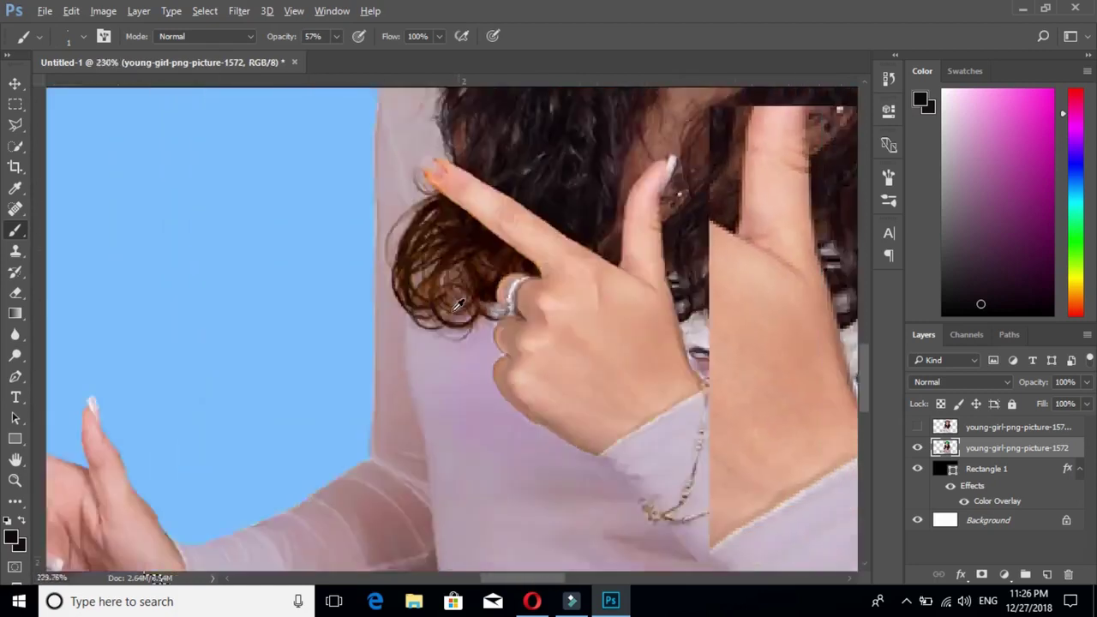
scroll(457, 302, "up", 2)
scroll(457, 306, "up", 3)
scroll(463, 193, "up", 1)
scroll(466, 189, "up", 1)
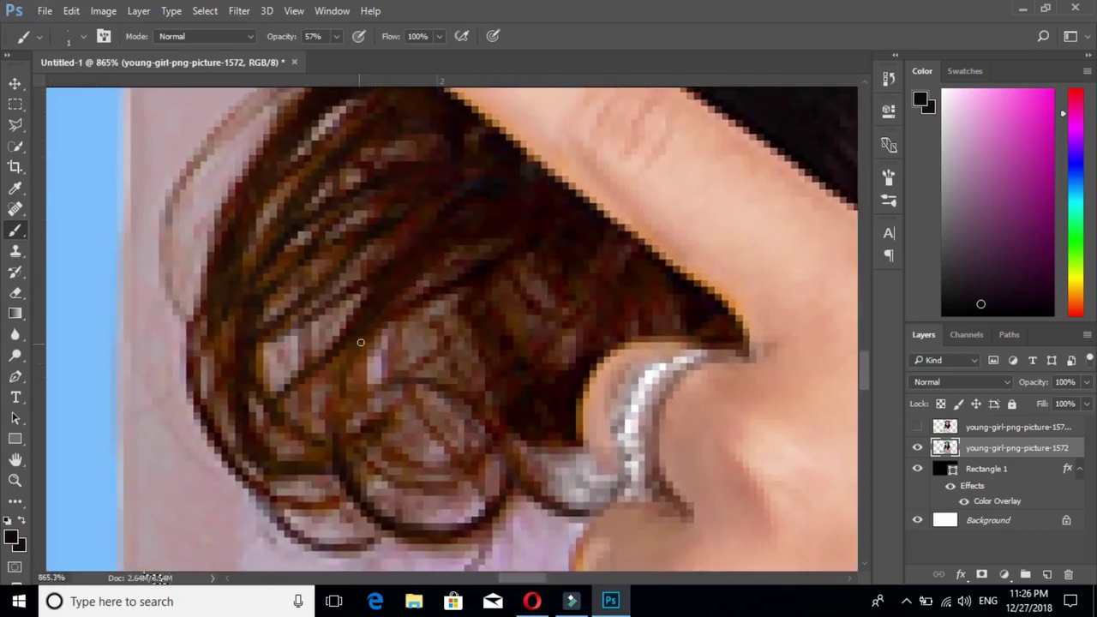
left_click_drag(344, 419, 469, 316)
Dab dark paint on the stray hairs along the finger edge
left_click_drag(586, 272, 527, 392)
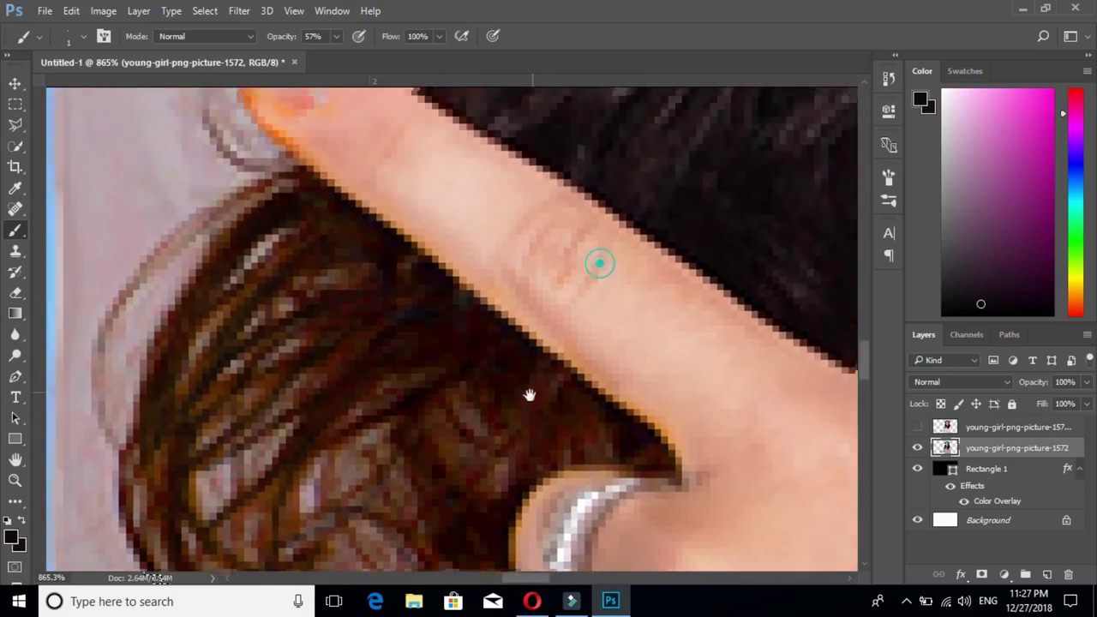
left_click_drag(486, 518, 410, 402)
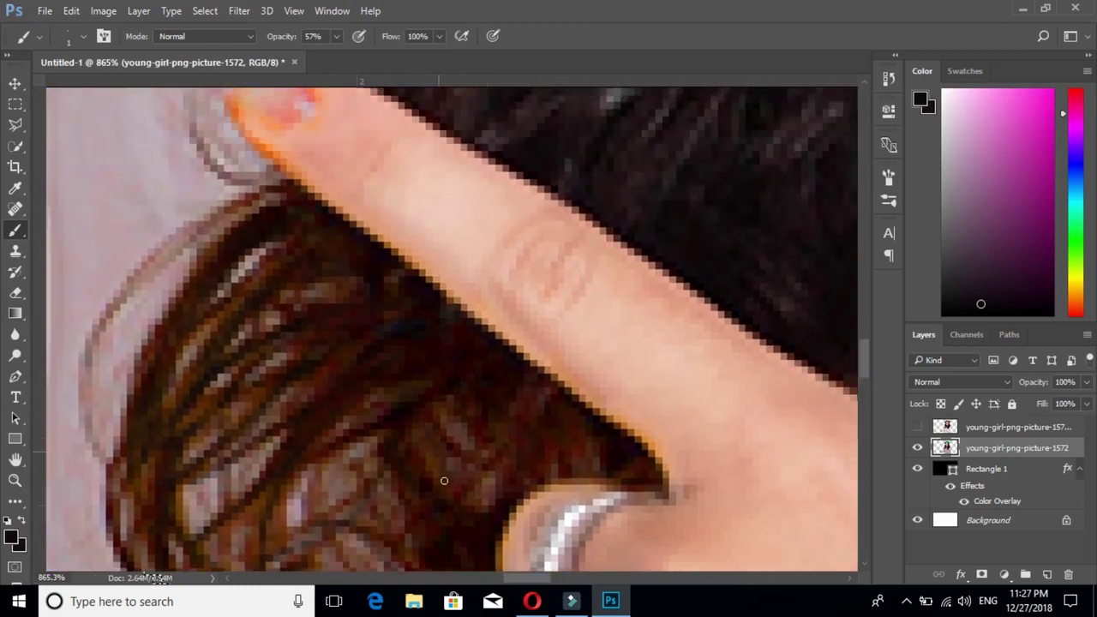
left_click(499, 464)
left_click(451, 402)
left_click(536, 434)
left_click(565, 404)
left_click(573, 418)
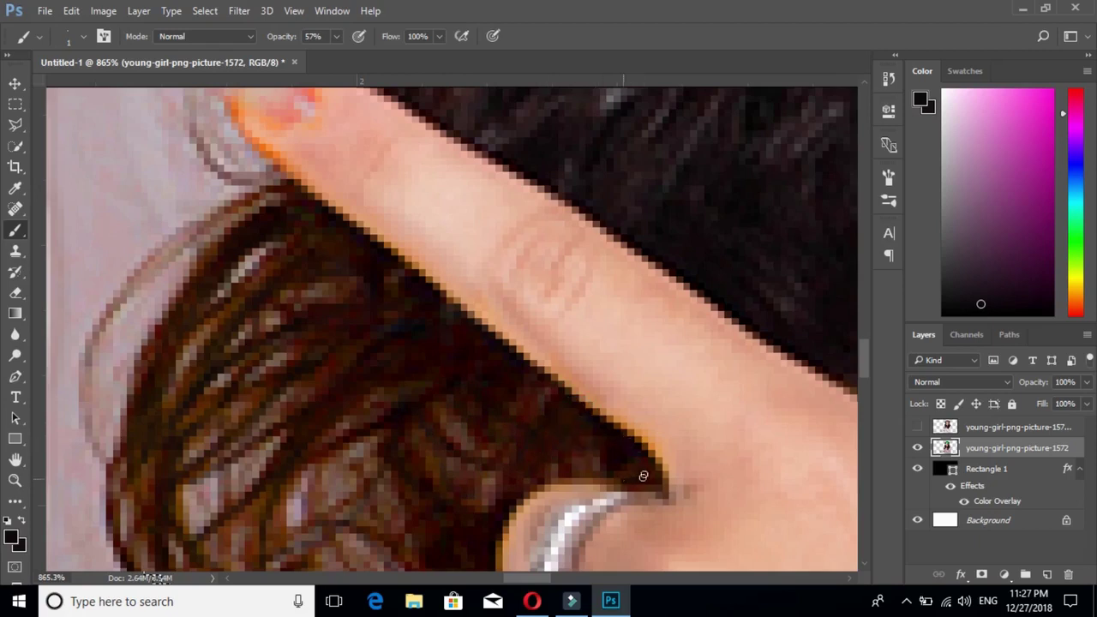
Dab dark paint on the hair's left edge below the finger
left_click_drag(421, 395, 616, 310)
left_click(486, 178)
left_click(439, 229)
left_click(452, 283)
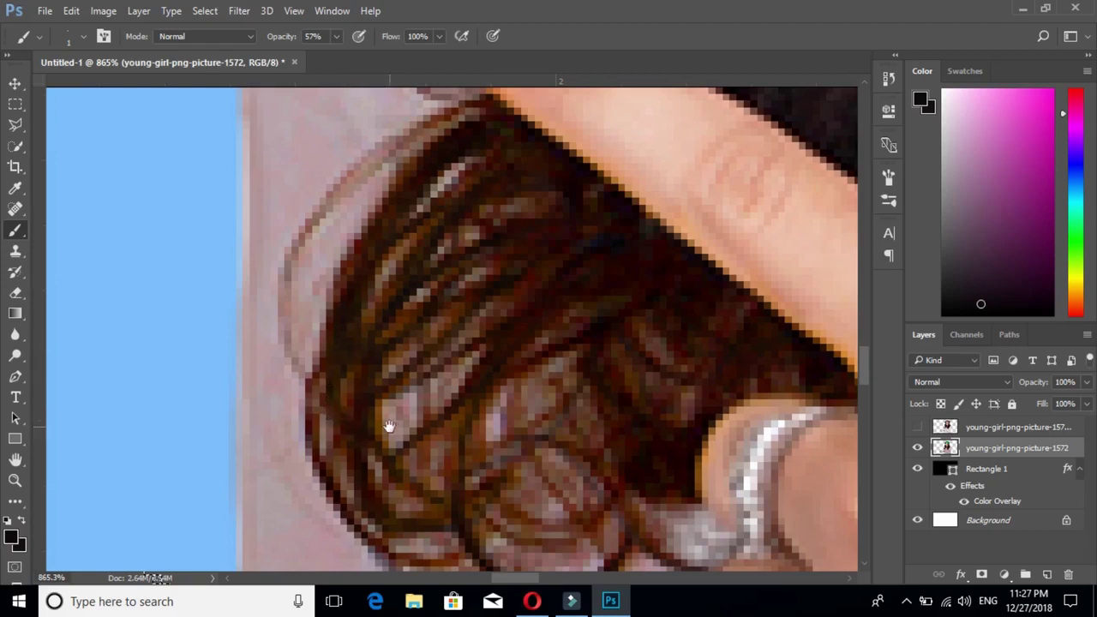
Dab dark paint onto stray strands of the lower curls above the sweater
left_click_drag(389, 426, 397, 218)
left_click(457, 307)
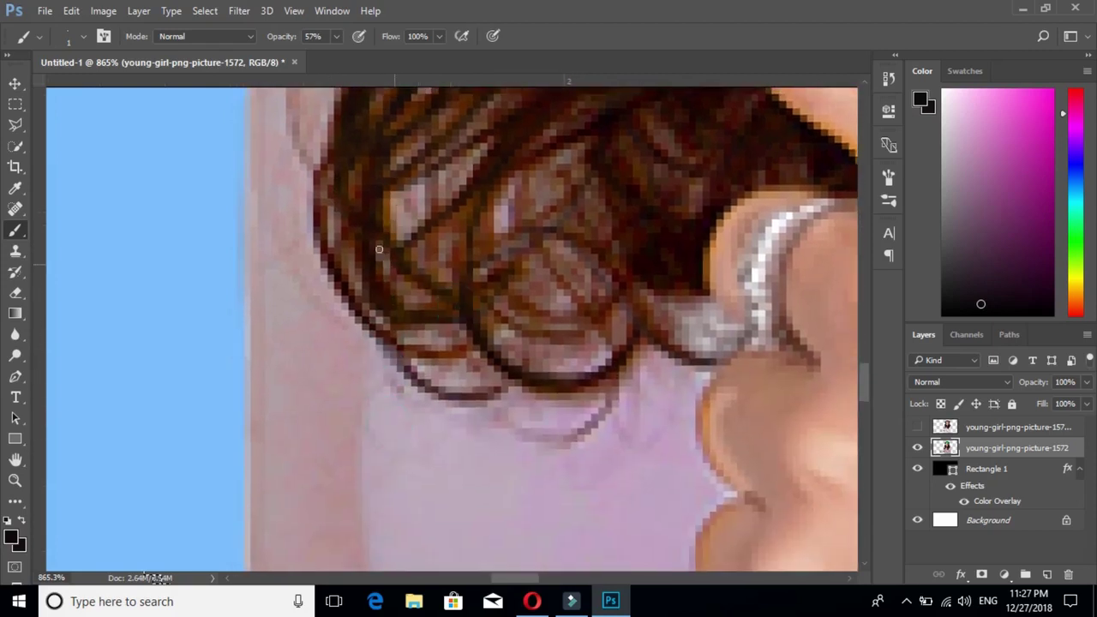
left_click(489, 176)
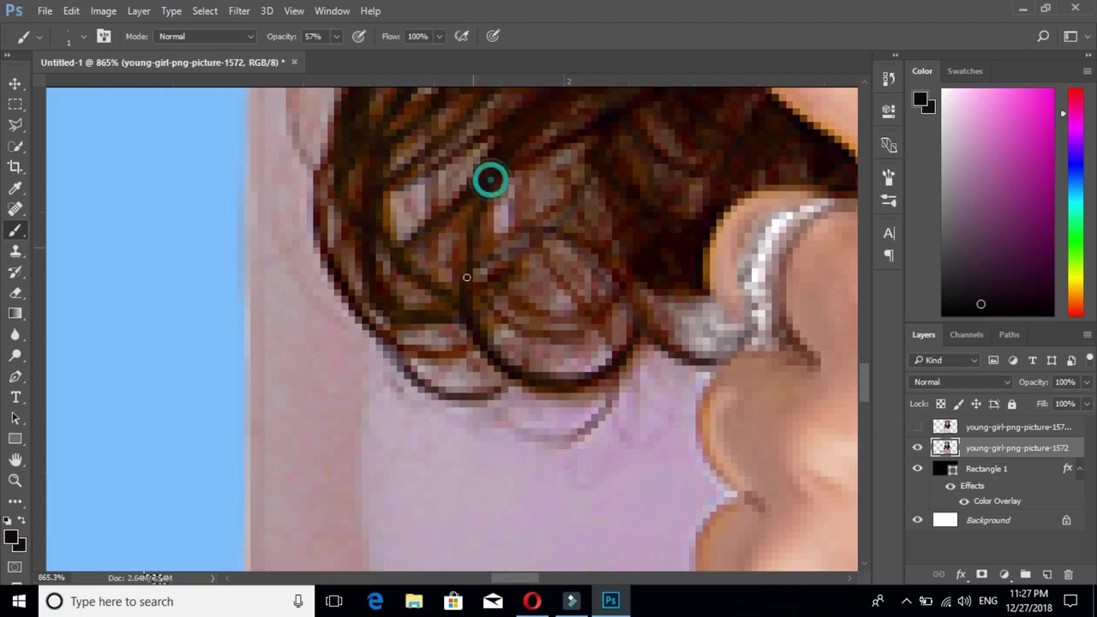
left_click_drag(574, 224, 480, 452)
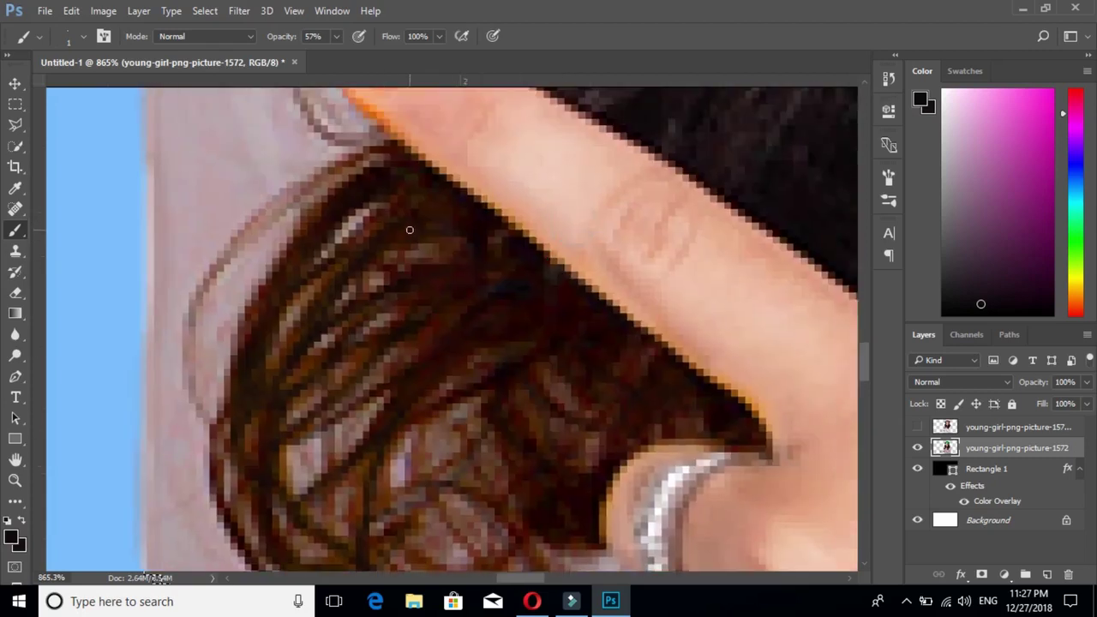
Dab dark paint on the hair edge beside the finger
scroll(410, 230, "down", 5)
scroll(411, 230, "down", 5)
scroll(411, 230, "down", 5)
scroll(414, 232, "down", 5)
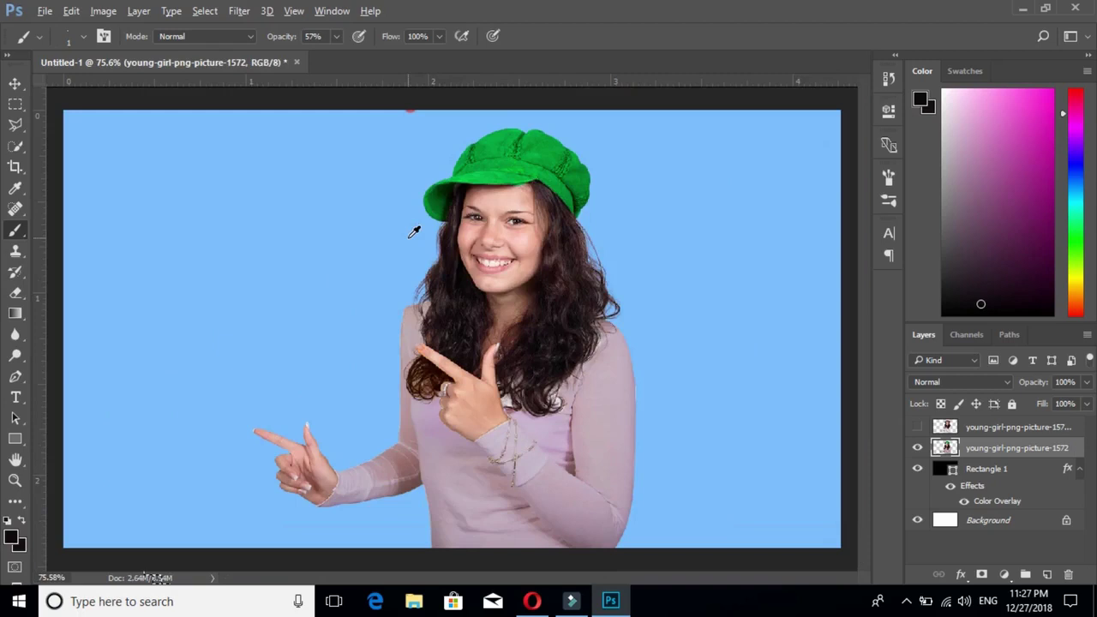
scroll(433, 259, "up", 4)
scroll(446, 283, "up", 4)
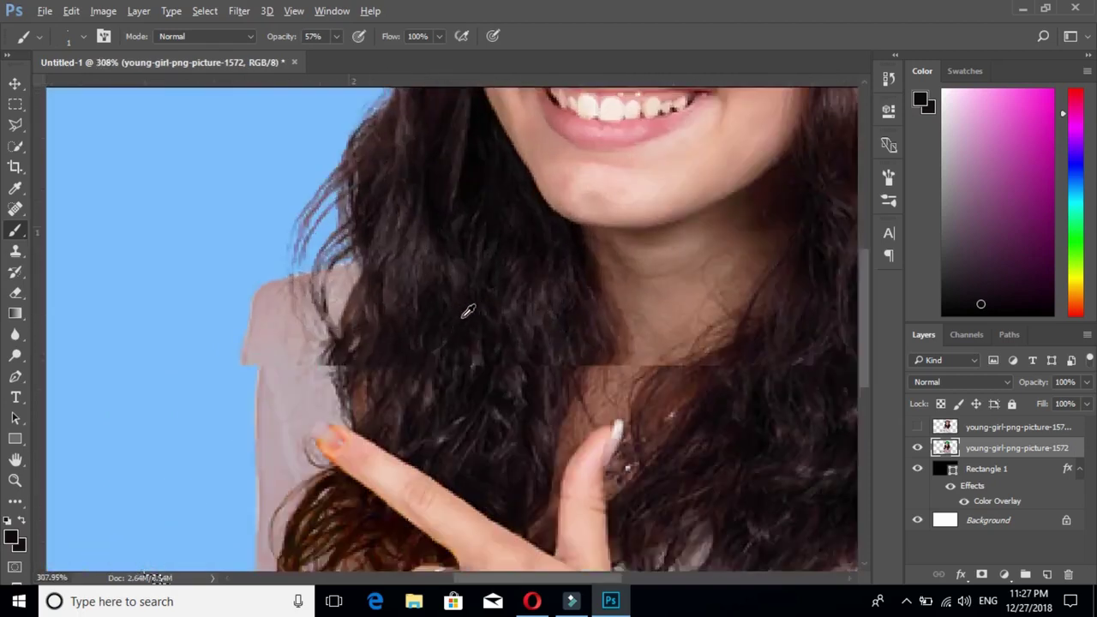
scroll(467, 309, "up", 4)
scroll(473, 343, "up", 4)
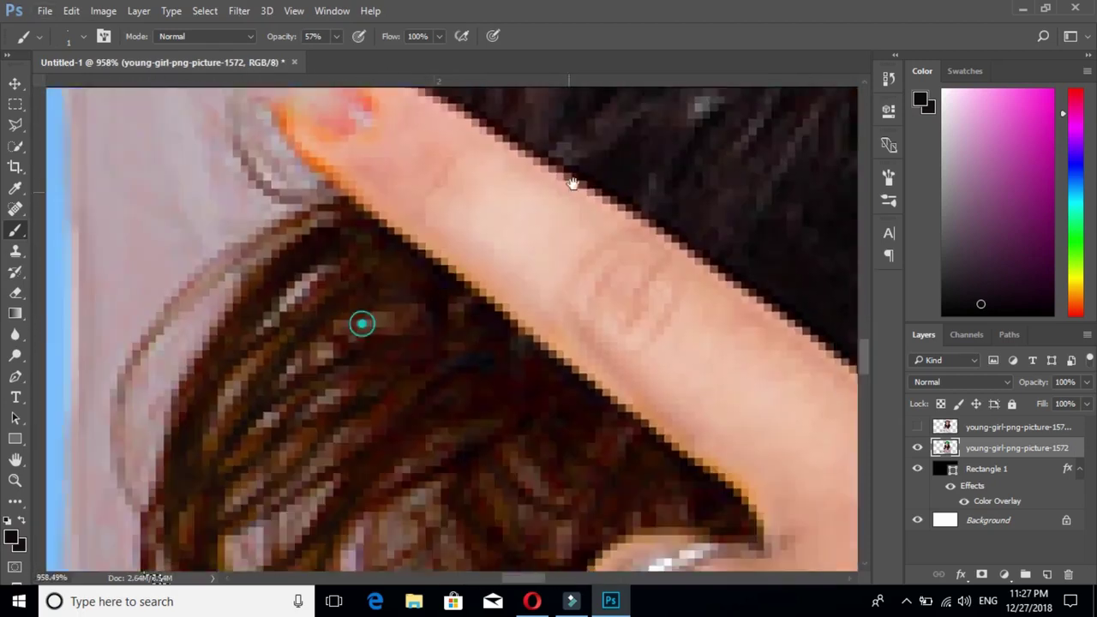
left_click_drag(473, 349, 538, 165)
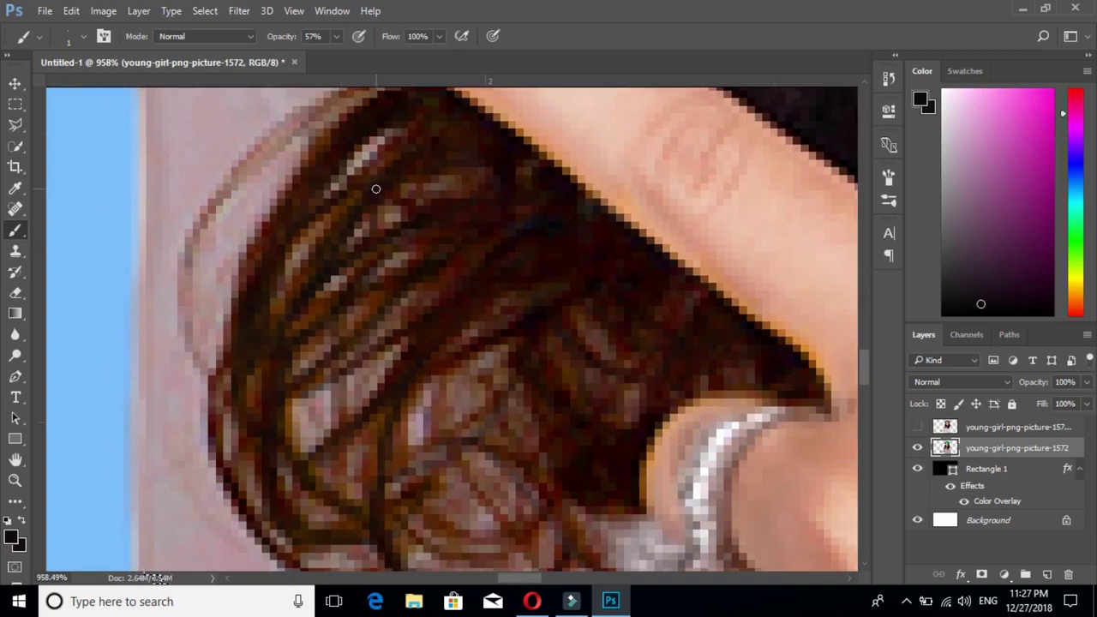
left_click(357, 198)
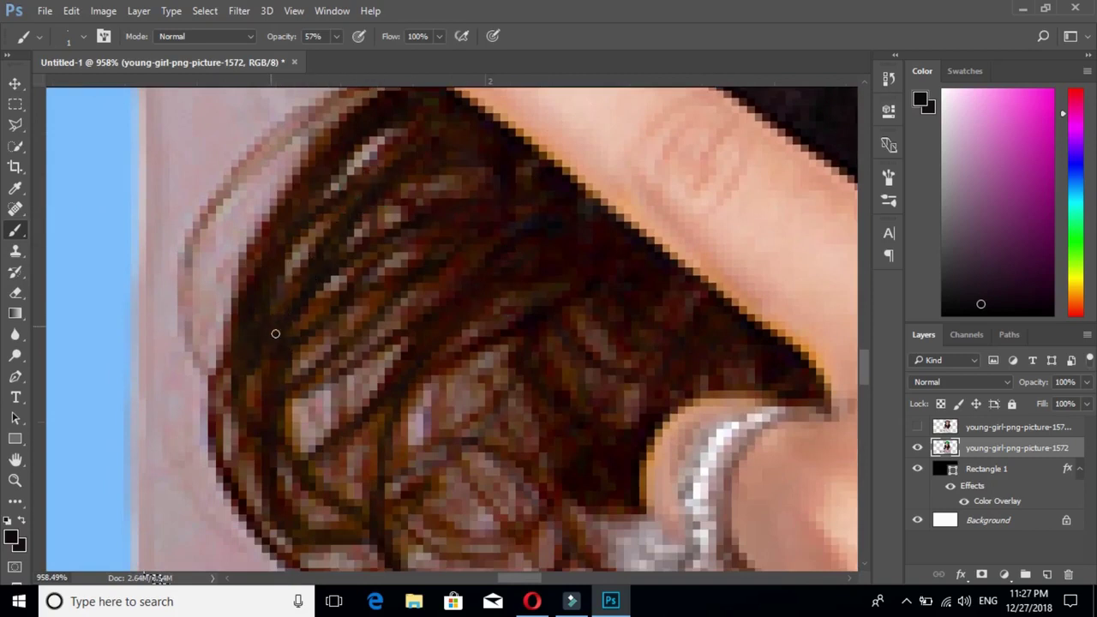
left_click(278, 452)
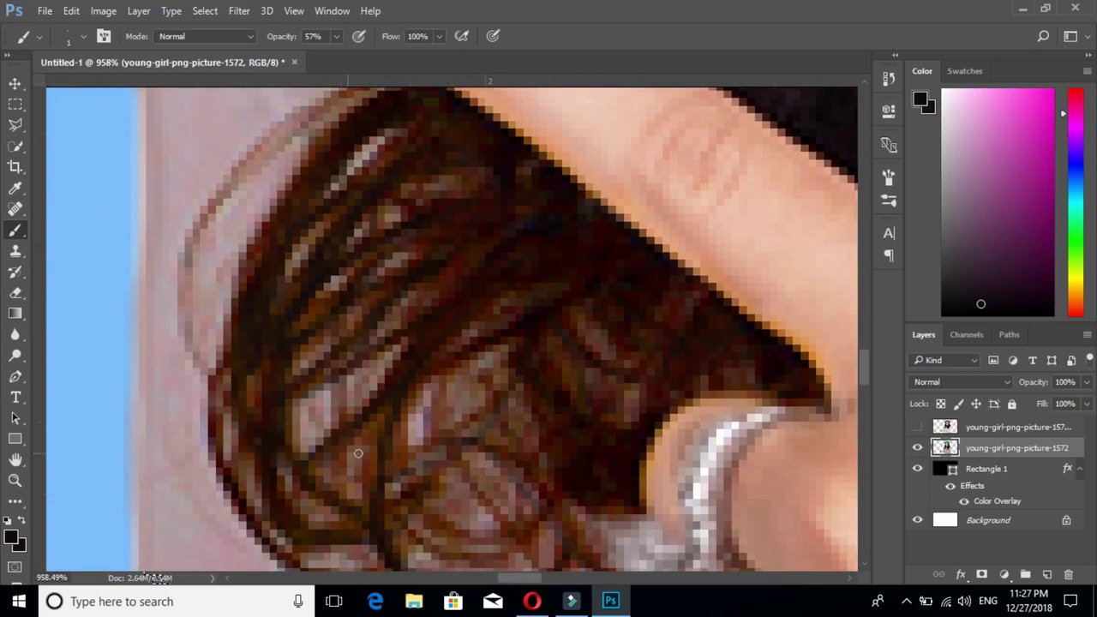
Paint over stray strands in the curls near the ring
left_click_drag(463, 424, 491, 198)
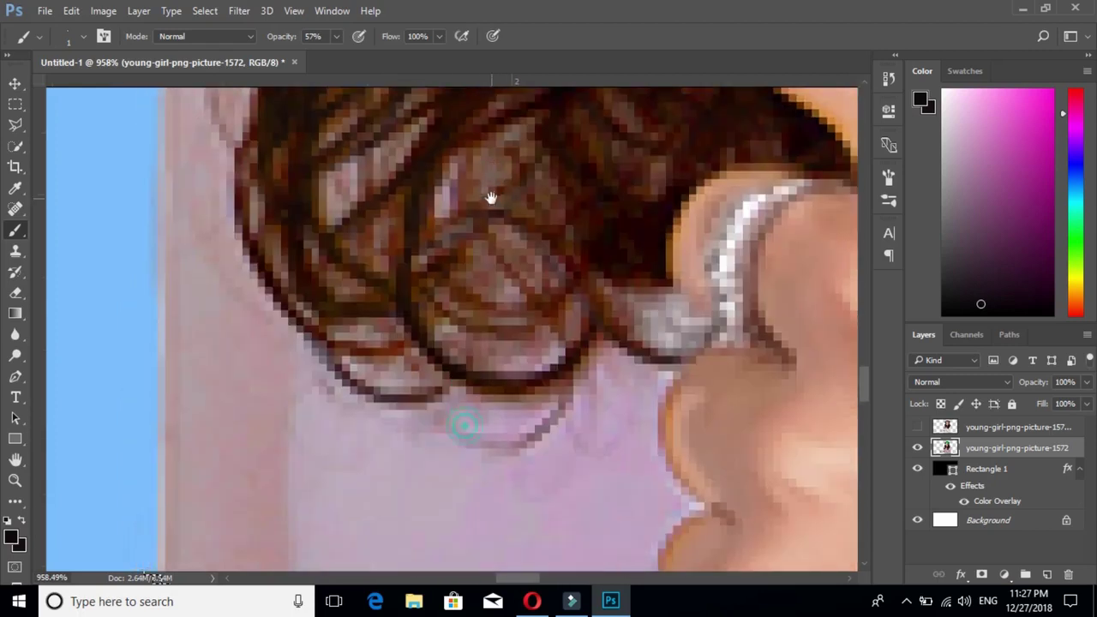
left_click_drag(419, 297, 430, 278)
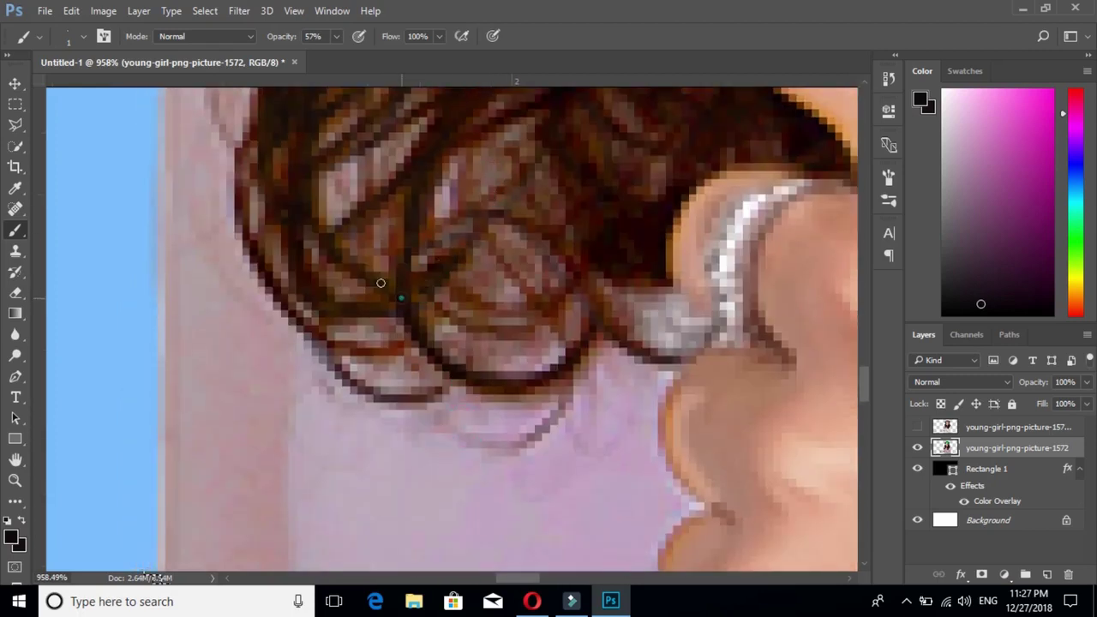
left_click(406, 240)
left_click(551, 301)
left_click(576, 294)
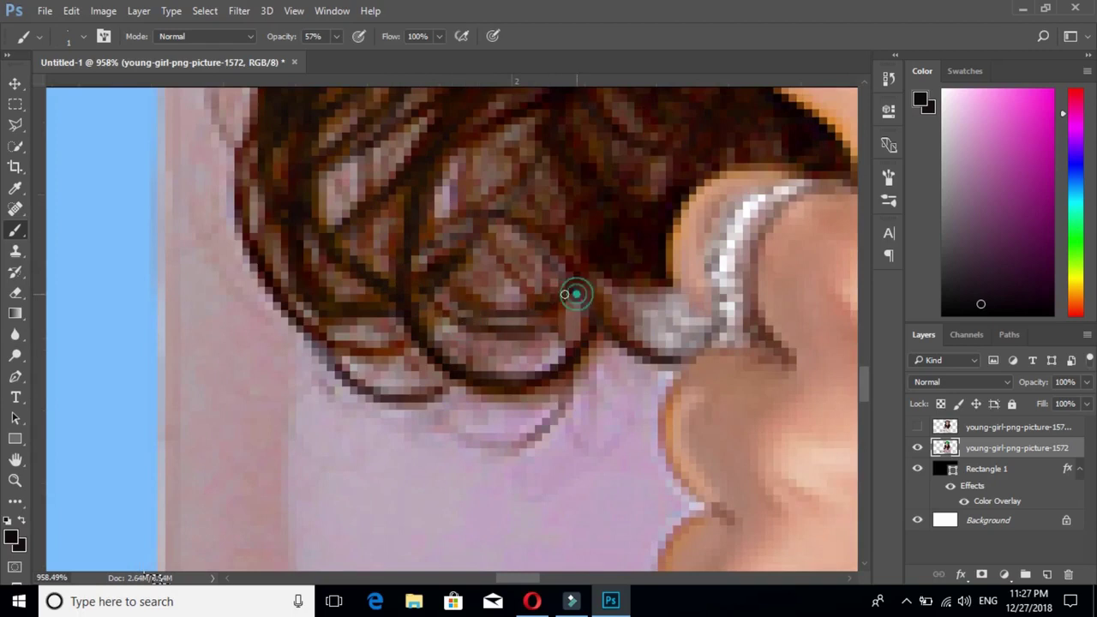
Fill the light gap in the hair above the ring, then zoom back out to the hand
left_click_drag(648, 200, 563, 331)
left_click(563, 334)
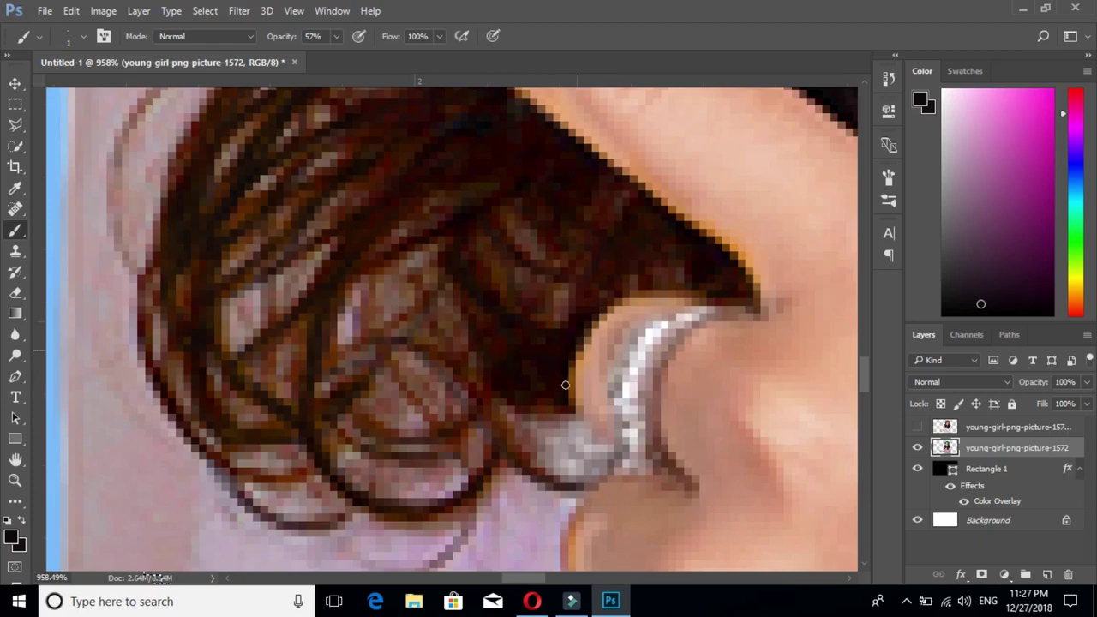
left_click(518, 322)
left_click_drag(543, 220, 552, 379)
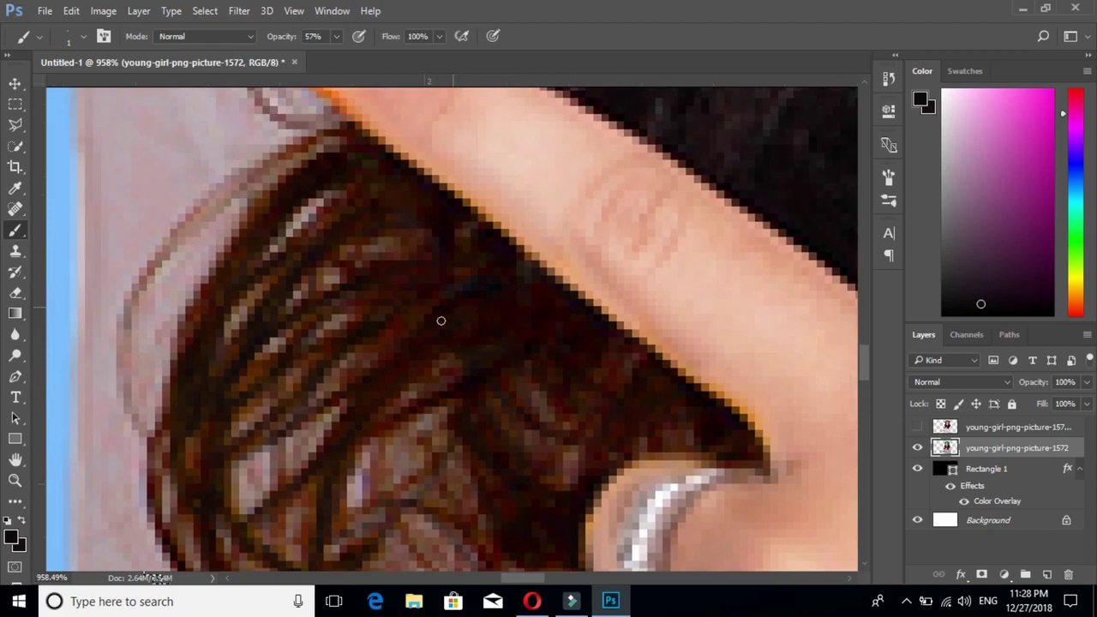
scroll(472, 246, "down", 3)
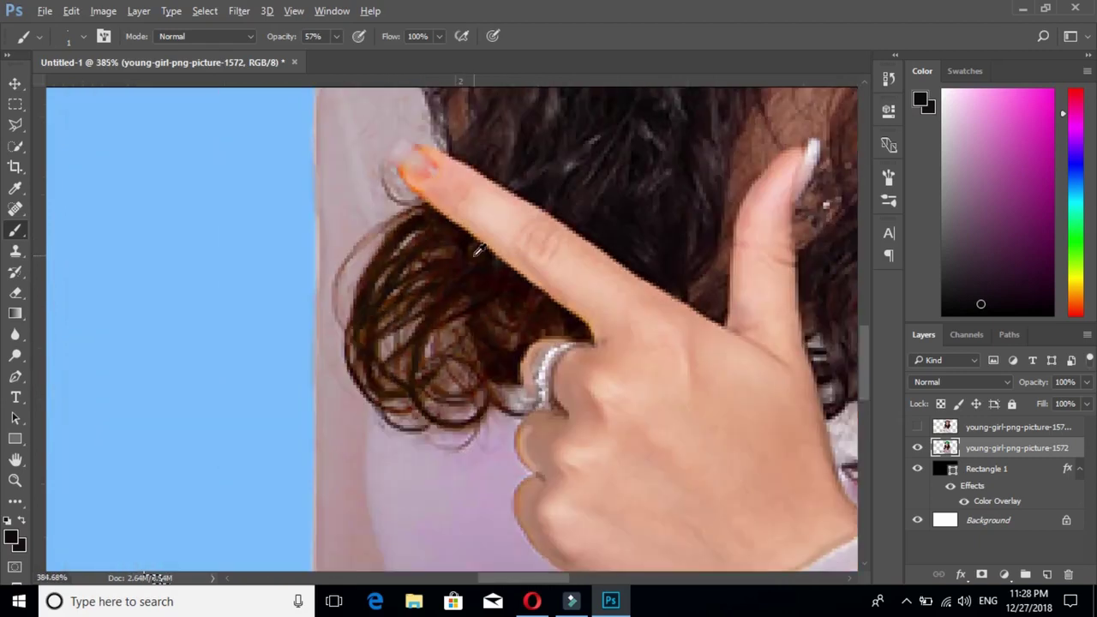
scroll(471, 261, "down", 3)
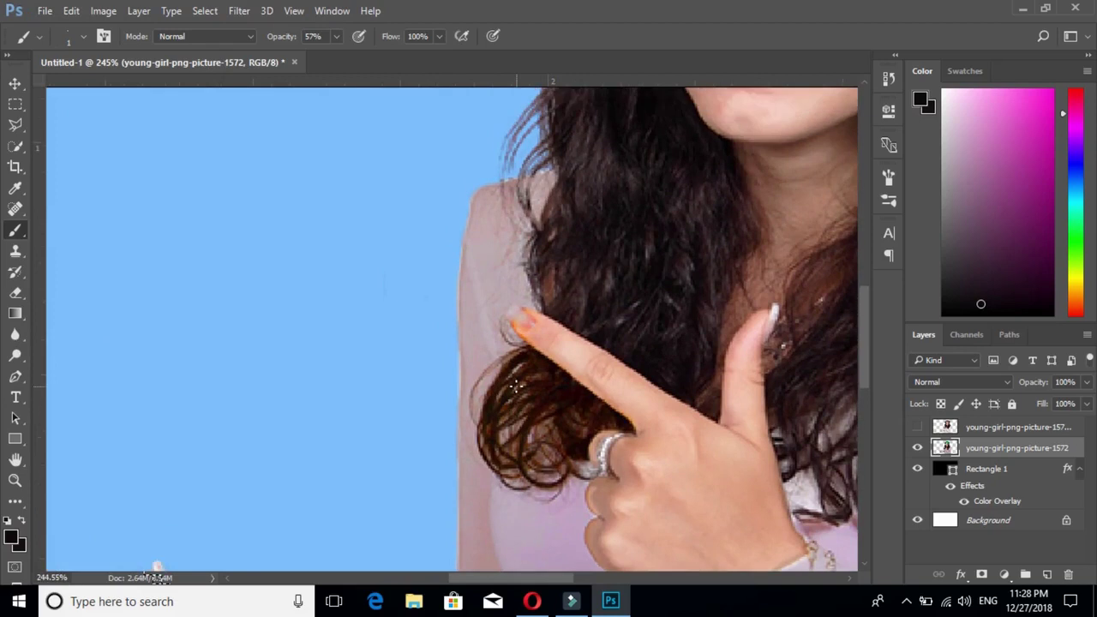
left_click_drag(407, 294, 514, 386)
left_click(15, 83)
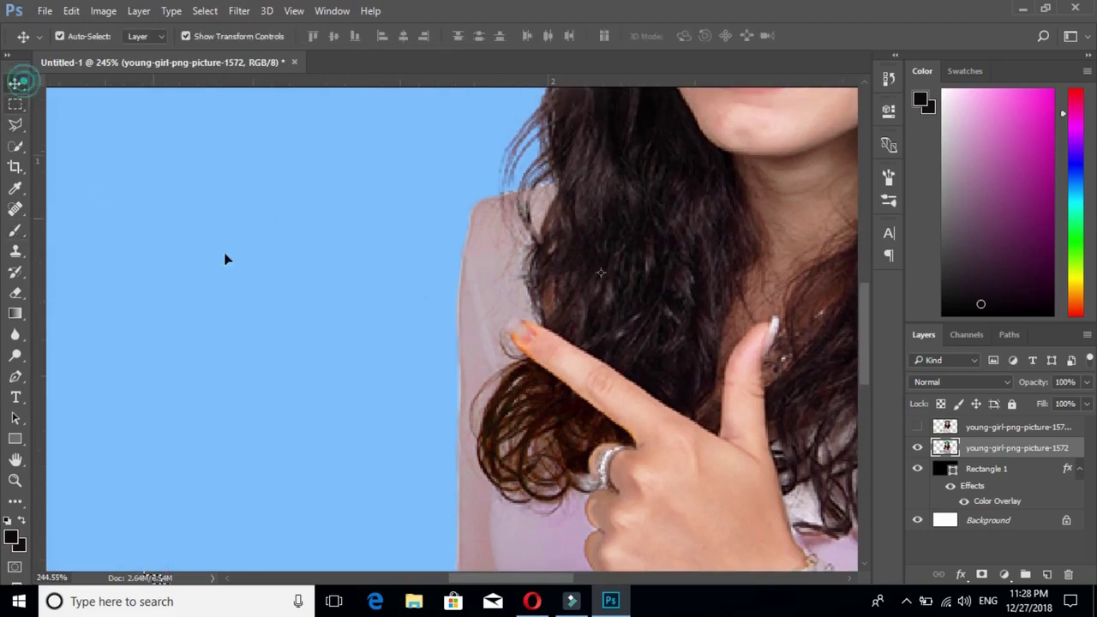
scroll(509, 269, "down", 3)
scroll(494, 297, "down", 3)
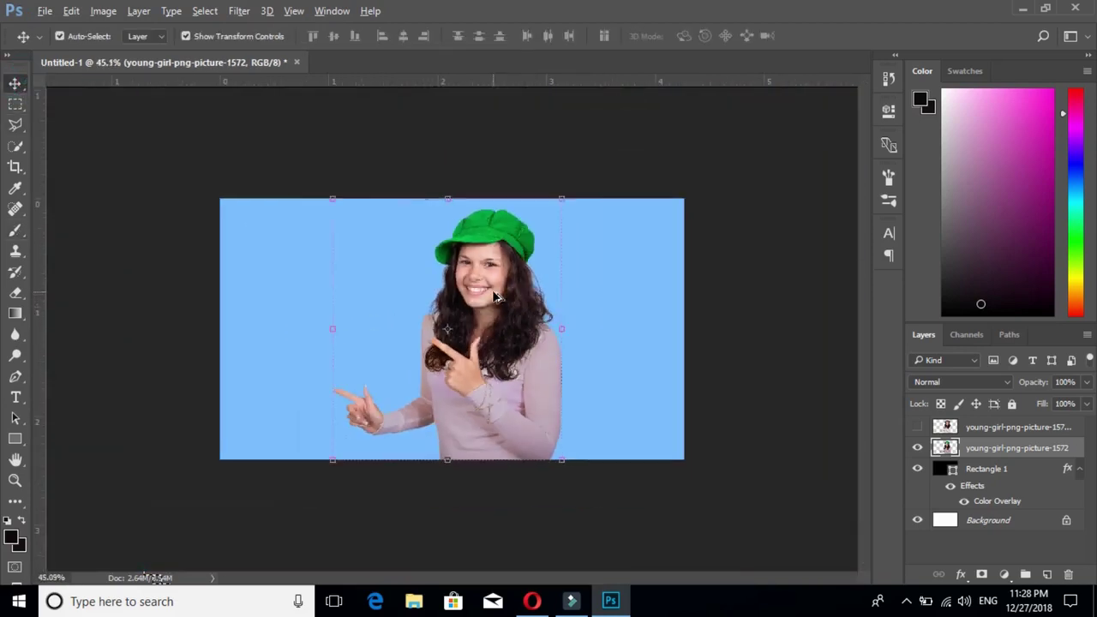
left_click(765, 336)
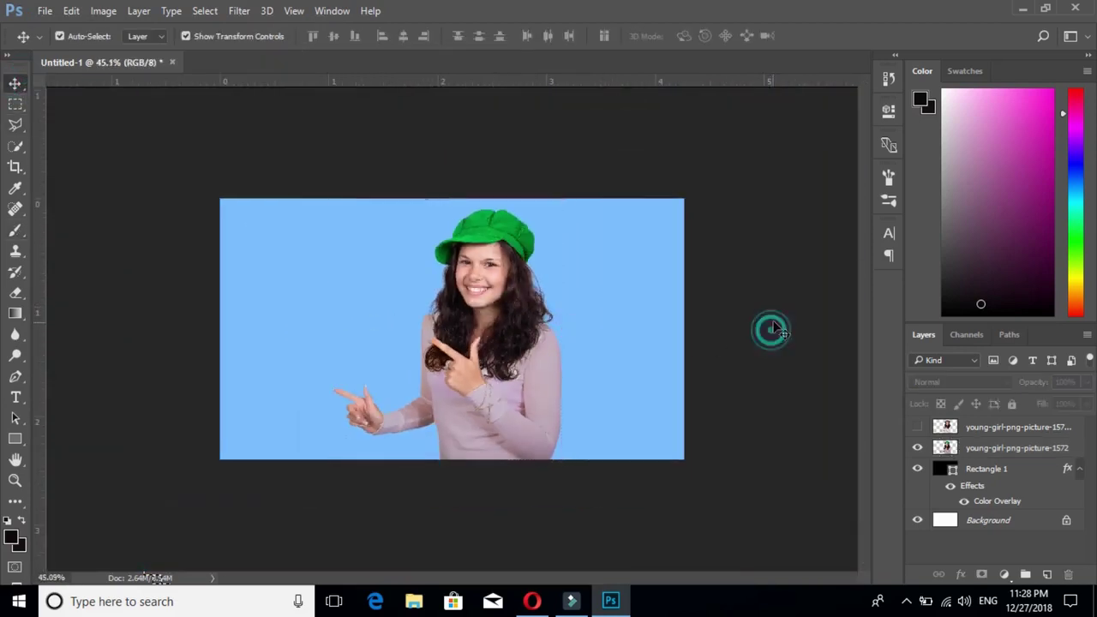
left_click(806, 271)
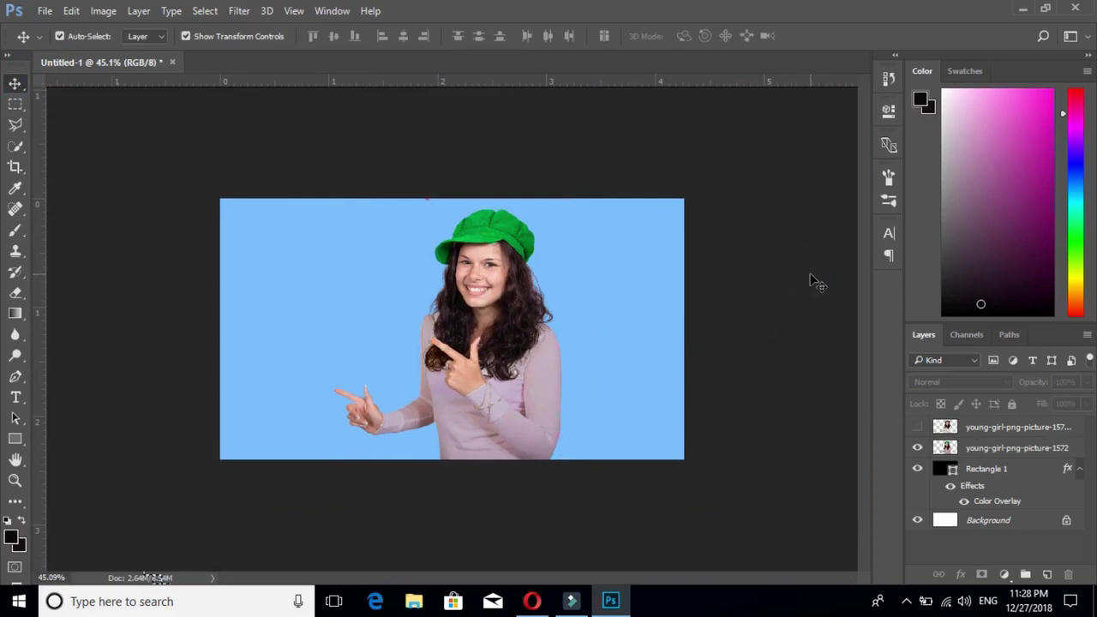